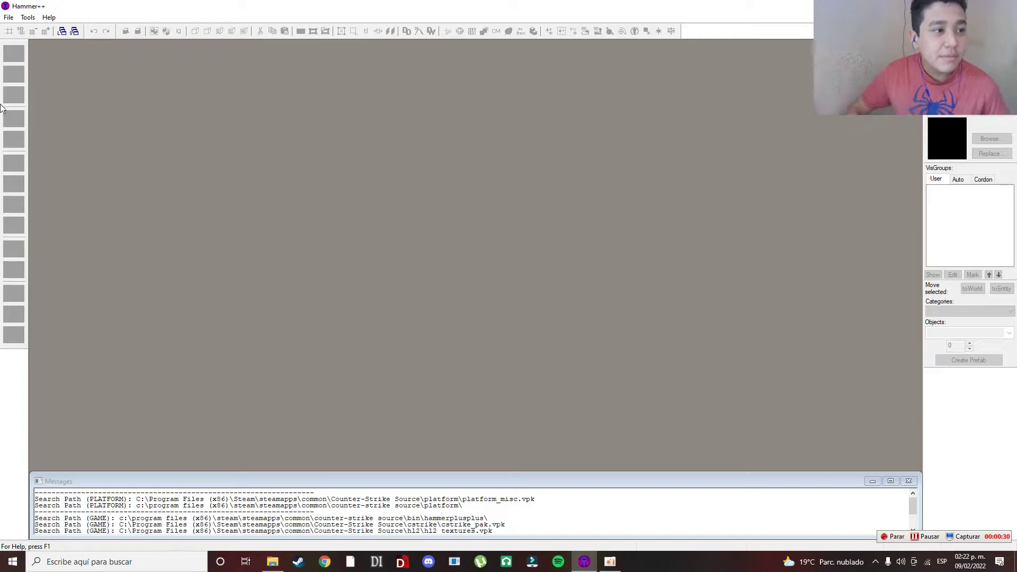
Step: Create a new map and dismiss the Lighting Preview settings
{"action": "left_click", "coordinate": [8, 18]}
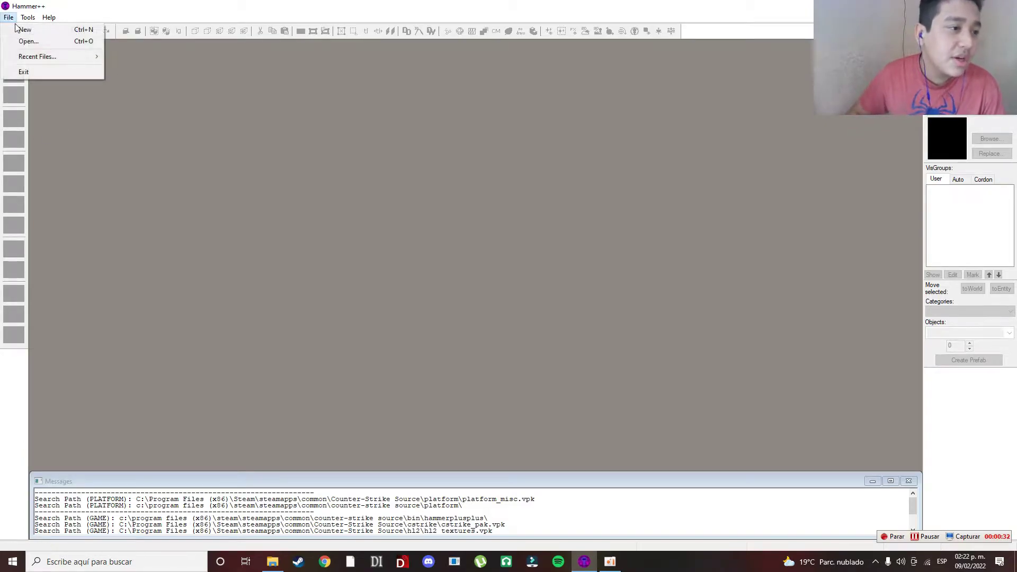
{"action": "left_click", "coordinate": [24, 30]}
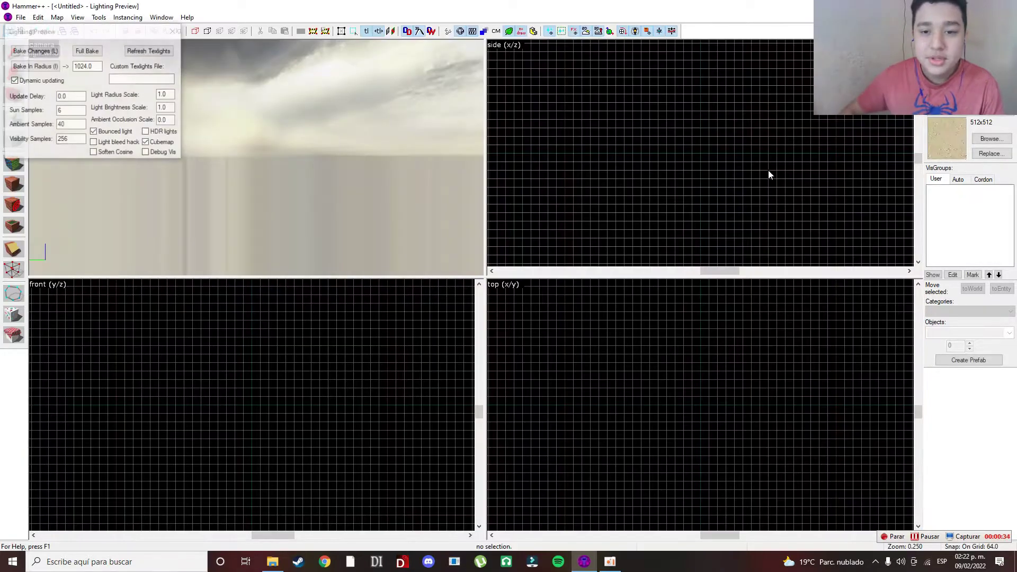
{"action": "left_click", "coordinate": [173, 31]}
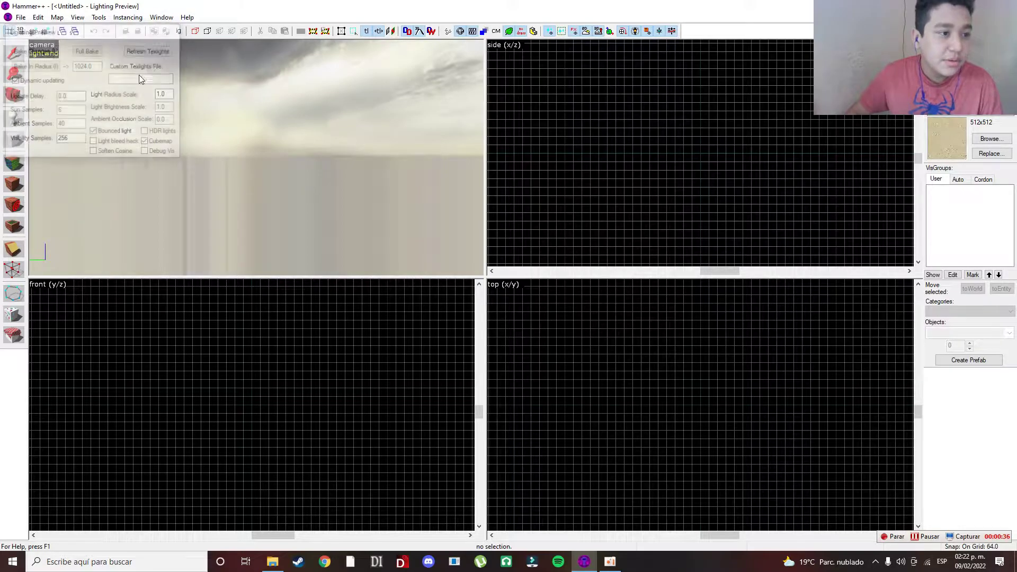
Step: Pick a concrete texture using the filter "concre" and create a wall block along the edge of the floor
{"action": "left_click", "coordinate": [991, 139]}
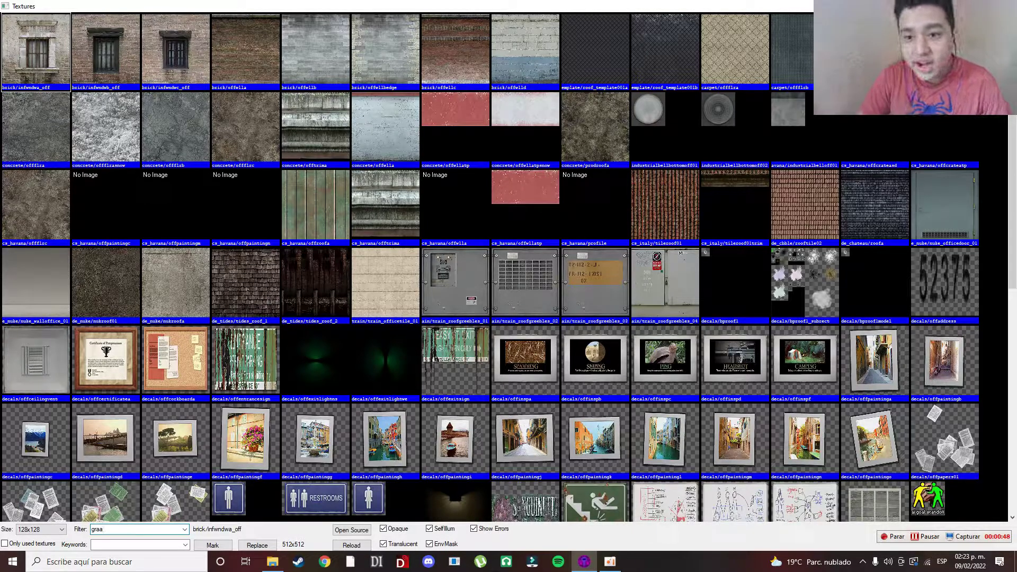
{"action": "type", "text": "concre"}
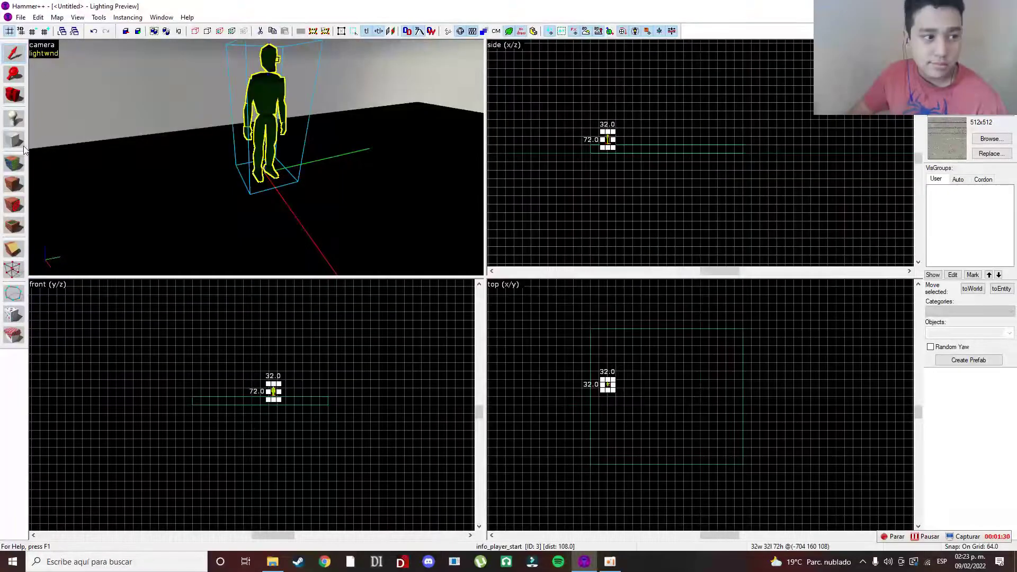
{"action": "key", "text": "Return"}
{"action": "mouse_move", "coordinate": [600, 336]}
{"action": "left_mouse_down"}
{"action": "mouse_move", "coordinate": [742, 328]}
{"action": "mouse_move", "coordinate": [599, 464]}
{"action": "mouse_move", "coordinate": [735, 465]}
{"action": "left_mouse_up"}
{"action": "key", "text": "Return"}
{"action": "key", "text": "Return"}
Step: Pick the sky texture using the filter "sky" and create a 1152 x 1024 x 64 ceiling block high above the walls
{"action": "left_click", "coordinate": [991, 138]}
{"action": "type", "text": "sky"}
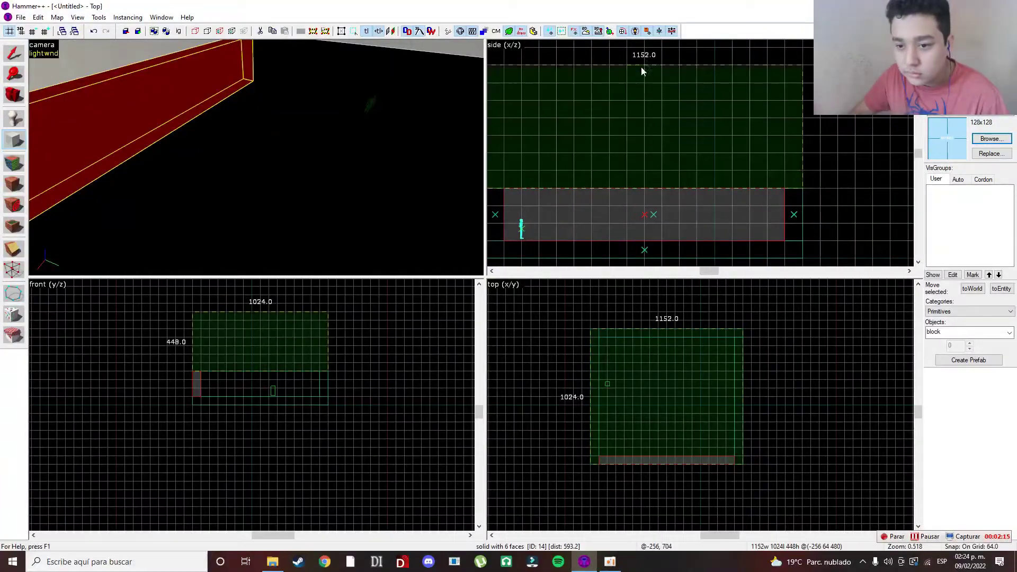
{"action": "right_click", "coordinate": [609, 114]}
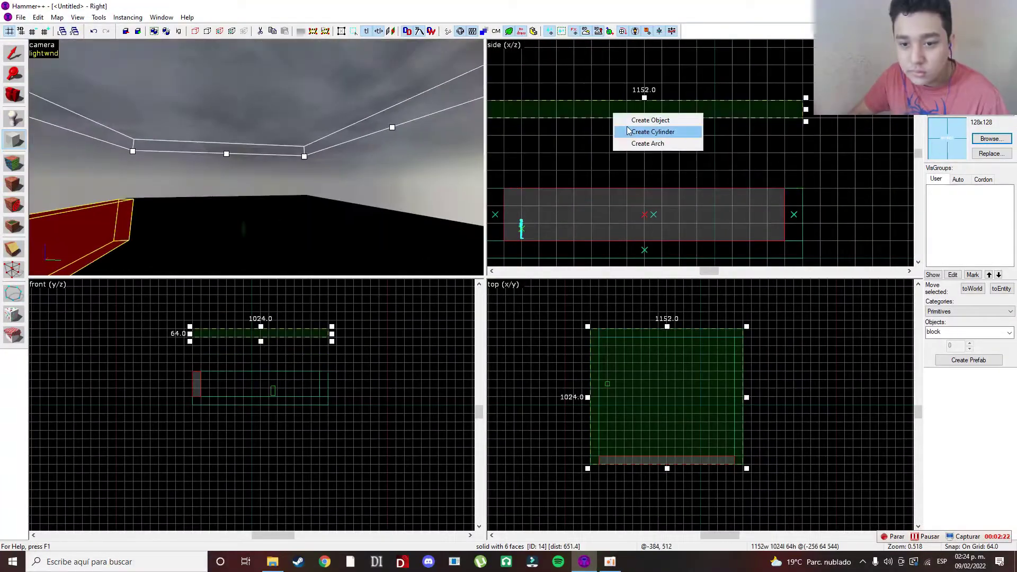
{"action": "left_click", "coordinate": [630, 121]}
Step: Create sky-textured blocks that close the sides between the concrete walls and the sky ceiling
{"action": "scroll", "coordinate": [326, 343], "scroll_direction": "up", "scroll_amount": 6}
{"action": "left_click_drag", "start_coordinate": [334, 325], "coordinate": [309, 424]}
{"action": "right_click", "coordinate": [323, 343]}
{"action": "left_click", "coordinate": [350, 350]}
{"action": "left_click", "coordinate": [196, 106]}
{"action": "left_click_drag", "start_coordinate": [679, 426], "coordinate": [536, 436]}
{"action": "key", "text": "z"}
Step: Set the class of the entity below the ceiling to light_environment and move it lower inside the sky enclosure
{"action": "left_click", "coordinate": [644, 117]}
{"action": "key", "text": "alt+Return"}
{"action": "left_click", "coordinate": [432, 200]}
{"action": "type", "text": "light_environment"}
{"action": "left_click", "coordinate": [618, 406]}
{"action": "scroll", "coordinate": [651, 129], "scroll_direction": "up", "scroll_amount": 4}
{"action": "left_click_drag", "start_coordinate": [638, 105], "coordinate": [638, 142]}
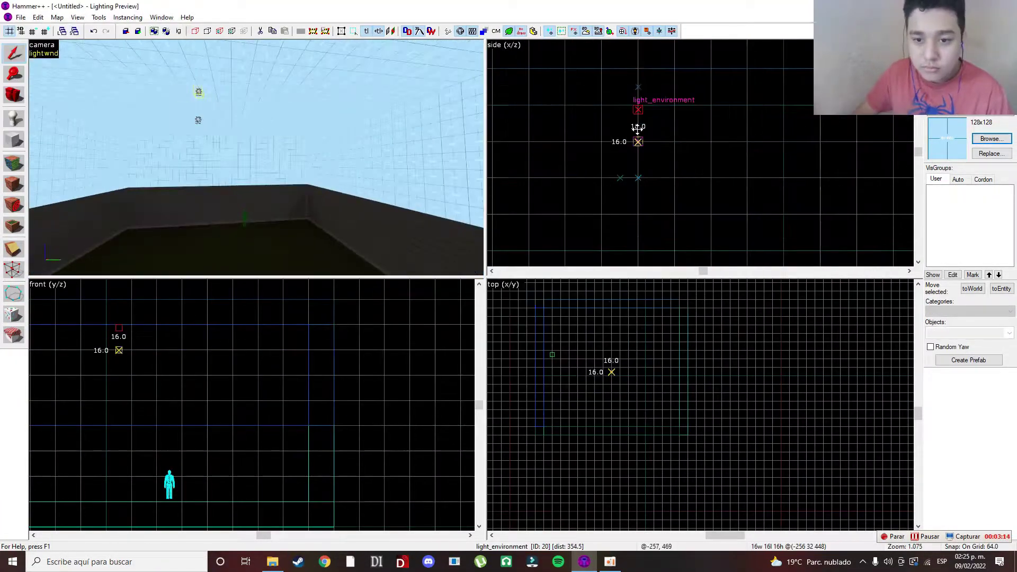
{"action": "left_click", "coordinate": [711, 178]}
Step: Examine the room's floor, walls and sky enclosure from inside and outside in the camera view
{"action": "key", "text": "w"}
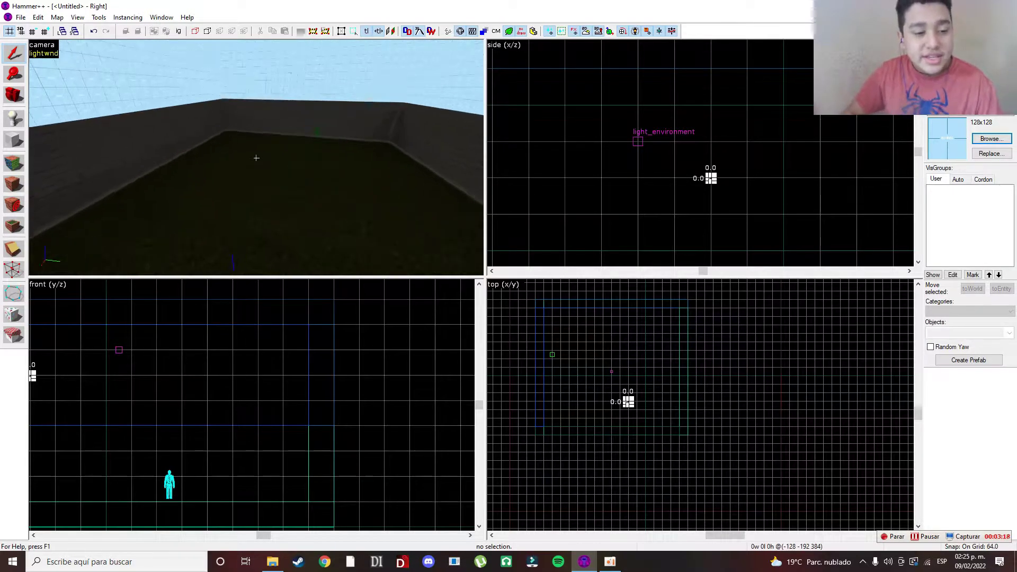
{"action": "key", "text": "s"}
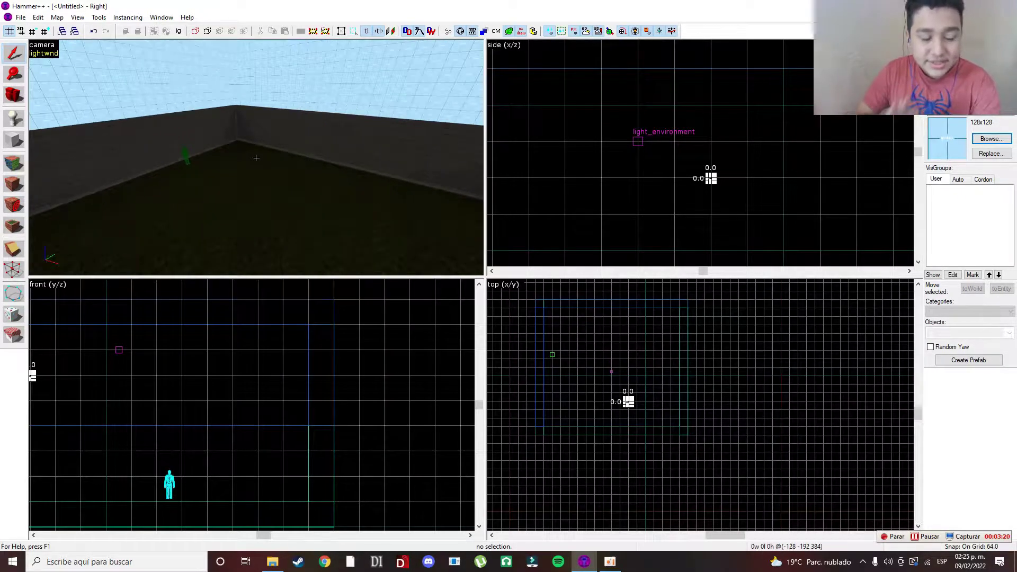
{"action": "key", "text": "s"}
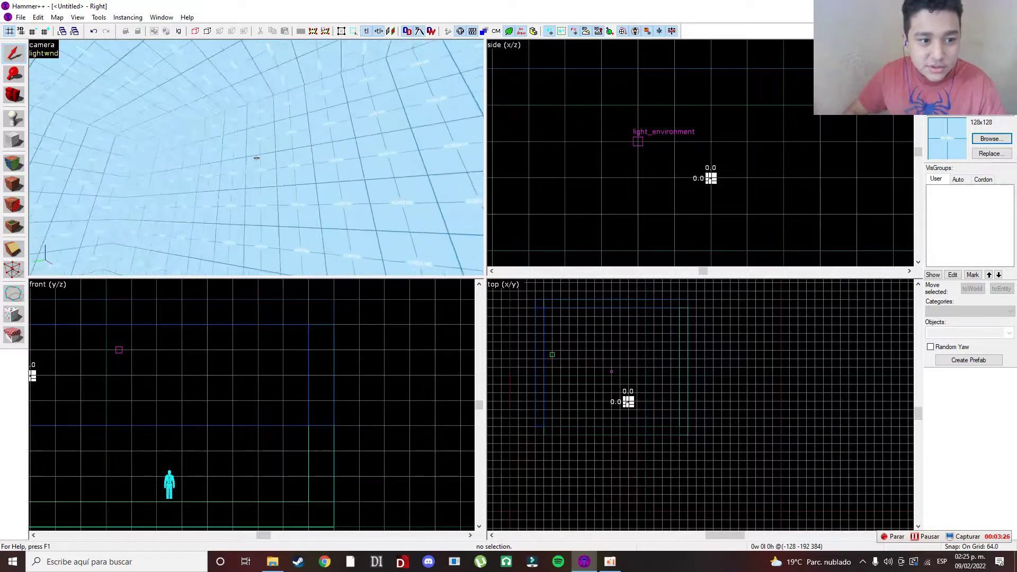
{"action": "key", "text": "z"}
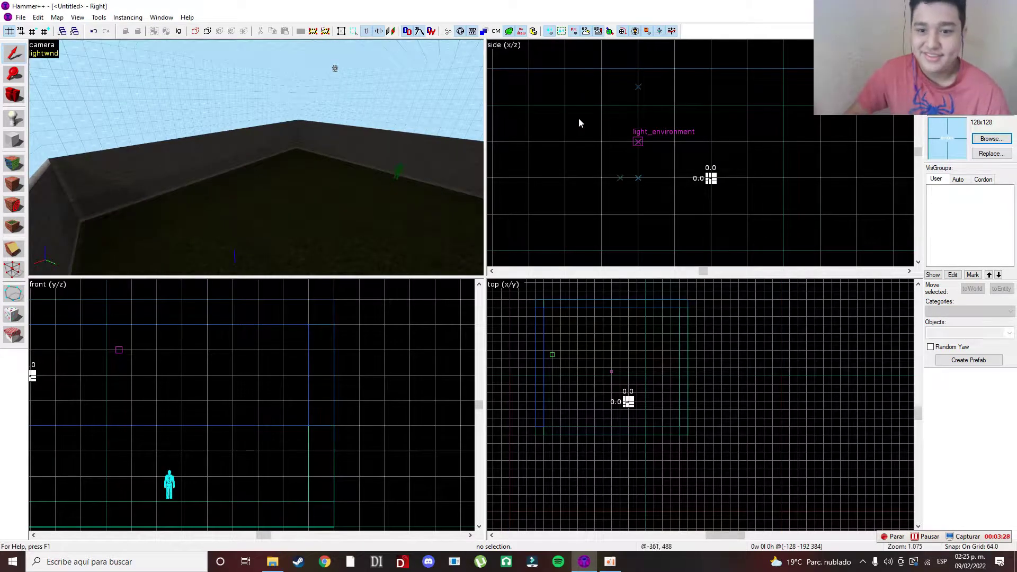
{"action": "left_click_drag", "start_coordinate": [345, 128], "coordinate": [256, 158]}
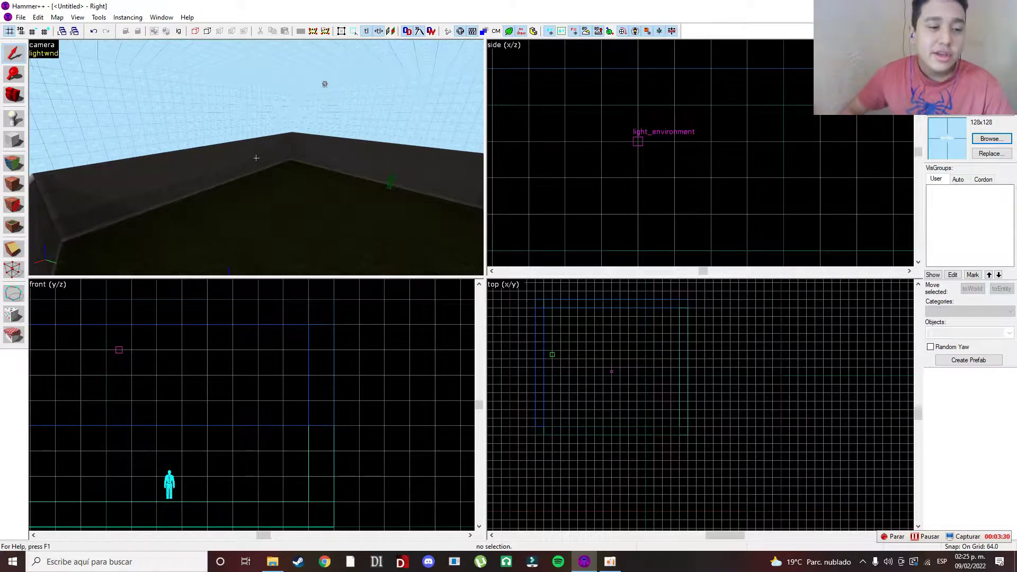
{"action": "key", "text": "s"}
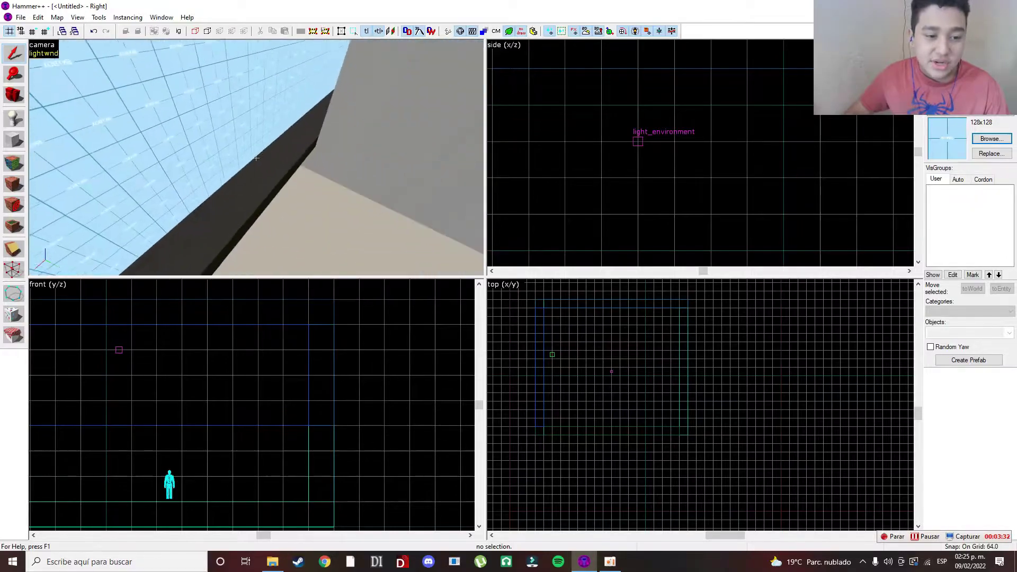
{"action": "key", "text": "w"}
{"action": "left_click_drag", "start_coordinate": [256, 158], "coordinate": [256, 158]}
{"action": "key", "text": "s"}
{"action": "key", "text": "z"}
Step: Select all objects in the map and copy them
{"action": "left_click", "coordinate": [38, 17]}
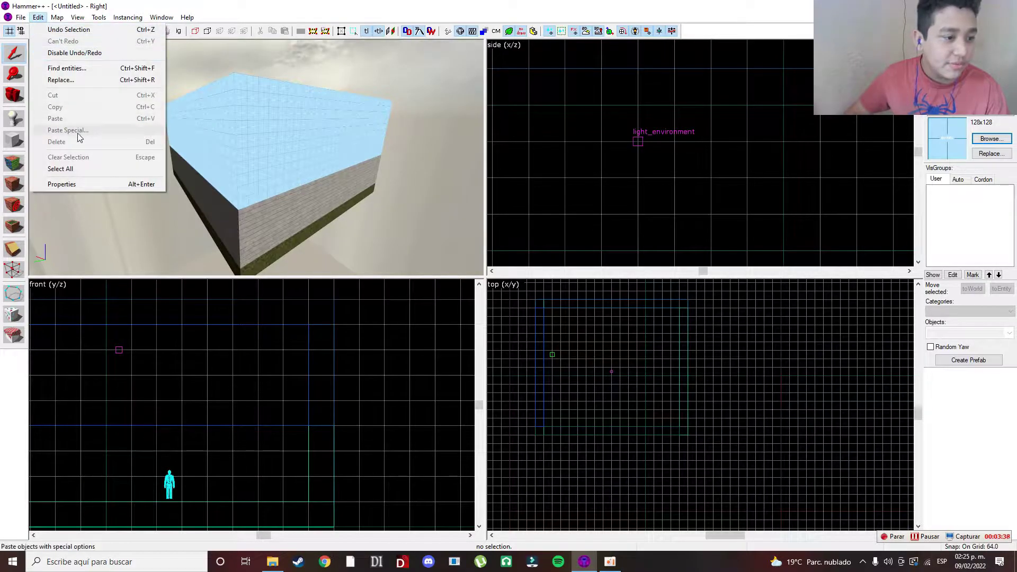
{"action": "left_click", "coordinate": [80, 169]}
{"action": "scroll", "coordinate": [651, 163], "scroll_direction": "down", "scroll_amount": 5}
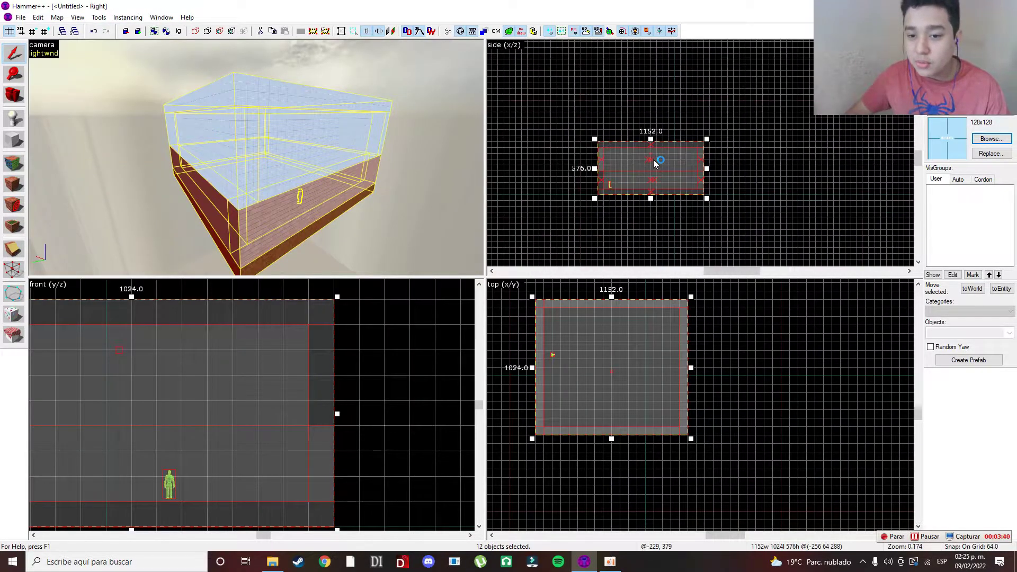
{"action": "right_click", "coordinate": [654, 160]}
{"action": "left_click", "coordinate": [679, 179]}
Step: Paste the copied room and position the duplicate above and to one side of the original, clear of its footprint
{"action": "scroll", "coordinate": [652, 175], "scroll_direction": "down", "scroll_amount": 3}
{"action": "right_click", "coordinate": [659, 137]}
{"action": "left_click", "coordinate": [678, 144]}
{"action": "left_click_drag", "start_coordinate": [681, 143], "coordinate": [697, 141]}
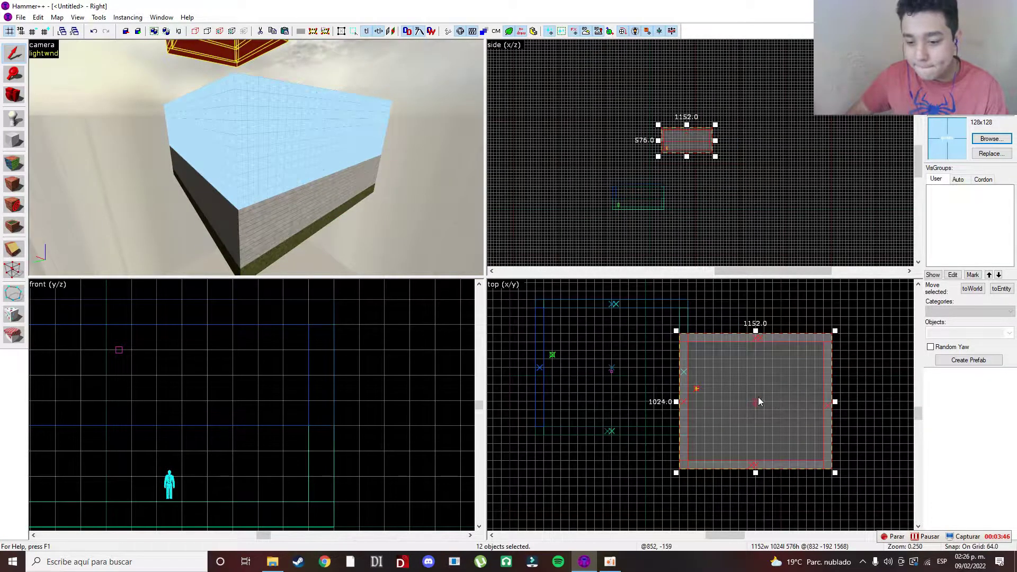
{"action": "left_click_drag", "start_coordinate": [758, 402], "coordinate": [800, 360]}
Step: Scale the duplicated room by 0.645 on X, Y and Z with the Transform command
{"action": "key", "text": "z"}
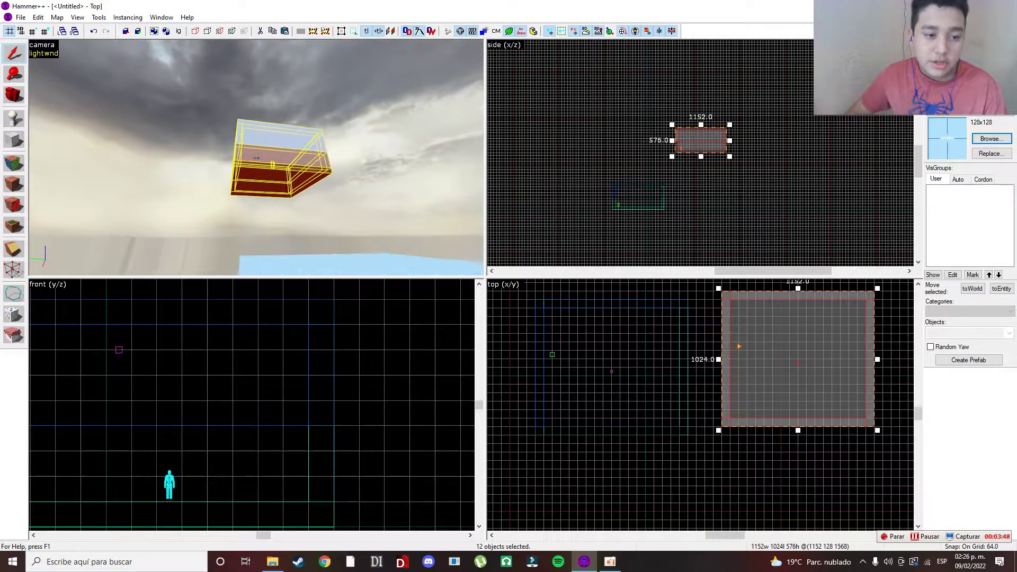
{"action": "key", "text": "w"}
{"action": "key", "text": "s"}
{"action": "key", "text": "z"}
{"action": "left_click", "coordinate": [102, 18]}
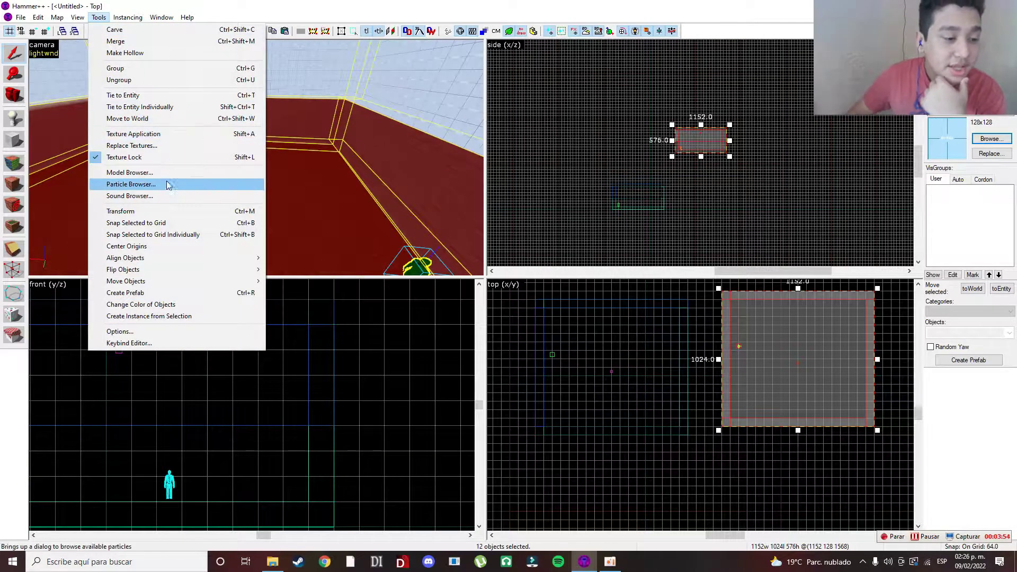
{"action": "left_click", "coordinate": [153, 212]}
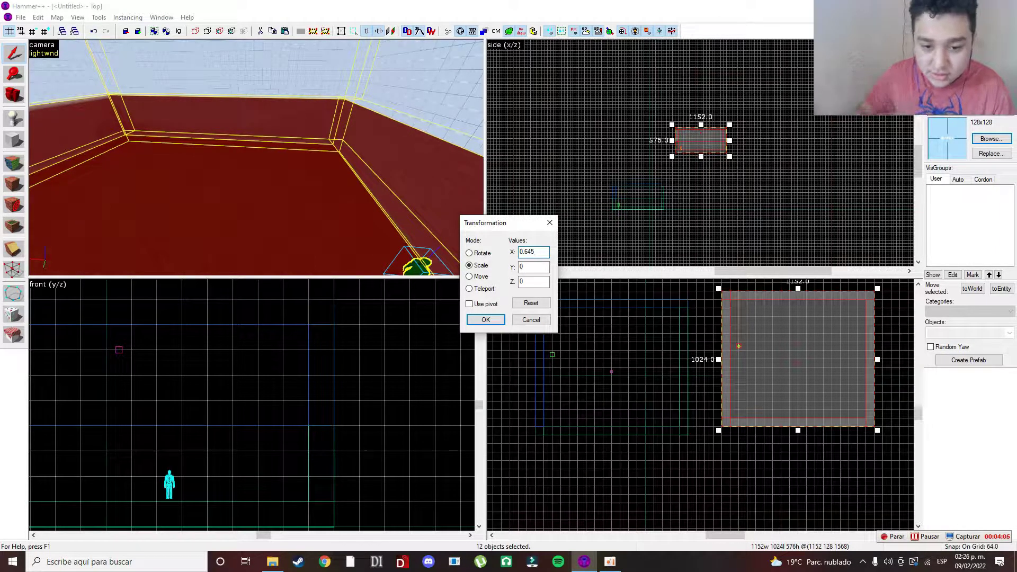
{"action": "right_click", "coordinate": [529, 254]}
{"action": "left_click", "coordinate": [543, 285]}
{"action": "left_click", "coordinate": [533, 268]}
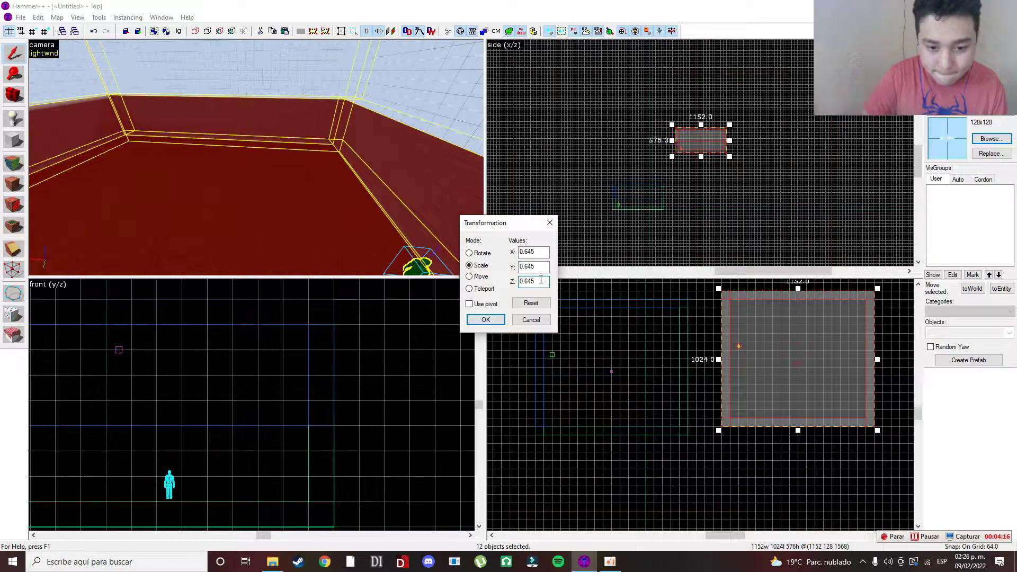
{"action": "key", "text": "Return"}
Step: Deselect the floor and the surrounding concrete walls of the scaled duplicate room
{"action": "key", "text": "z"}
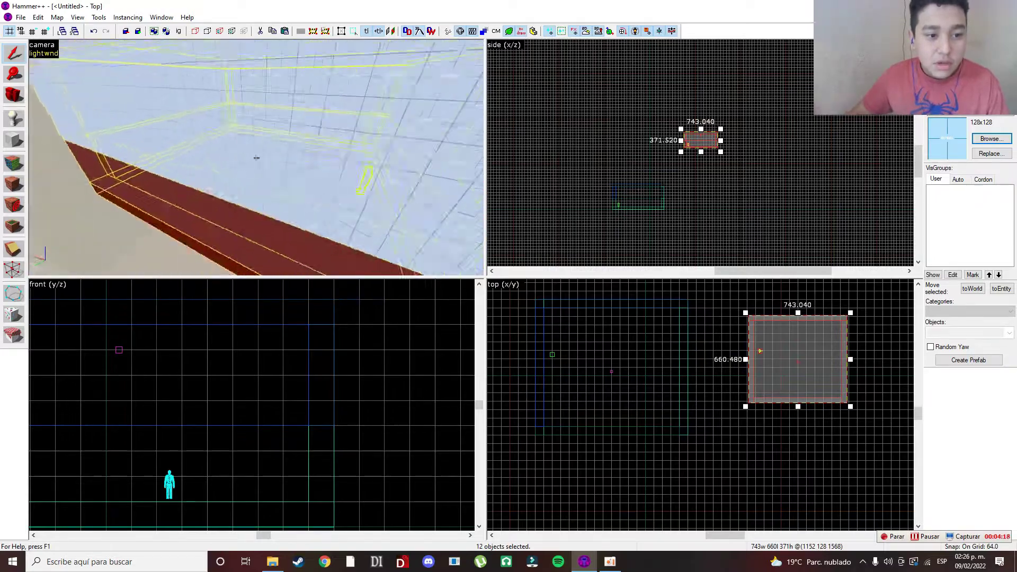
{"action": "key", "text": "s"}
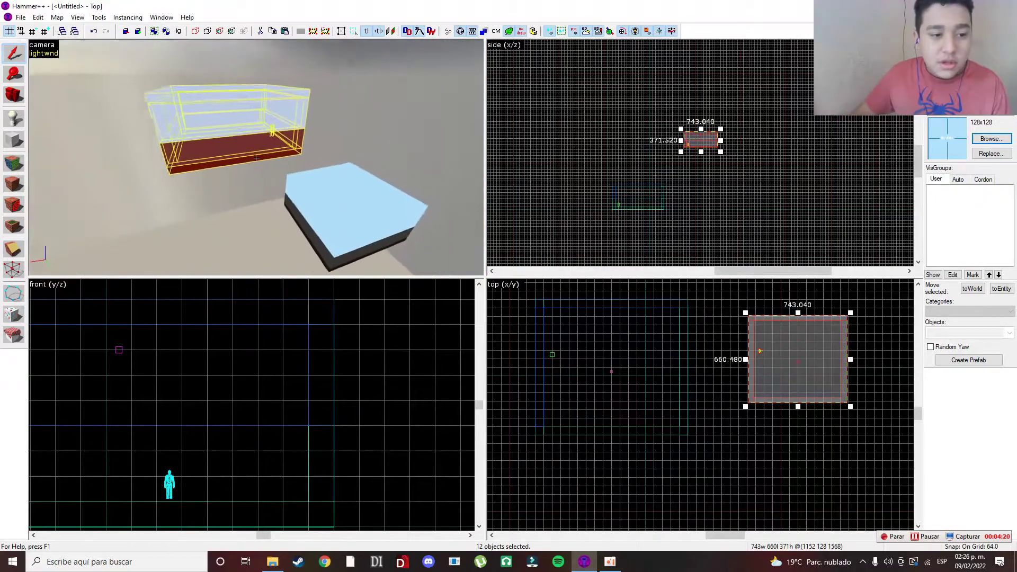
{"action": "key", "text": "w"}
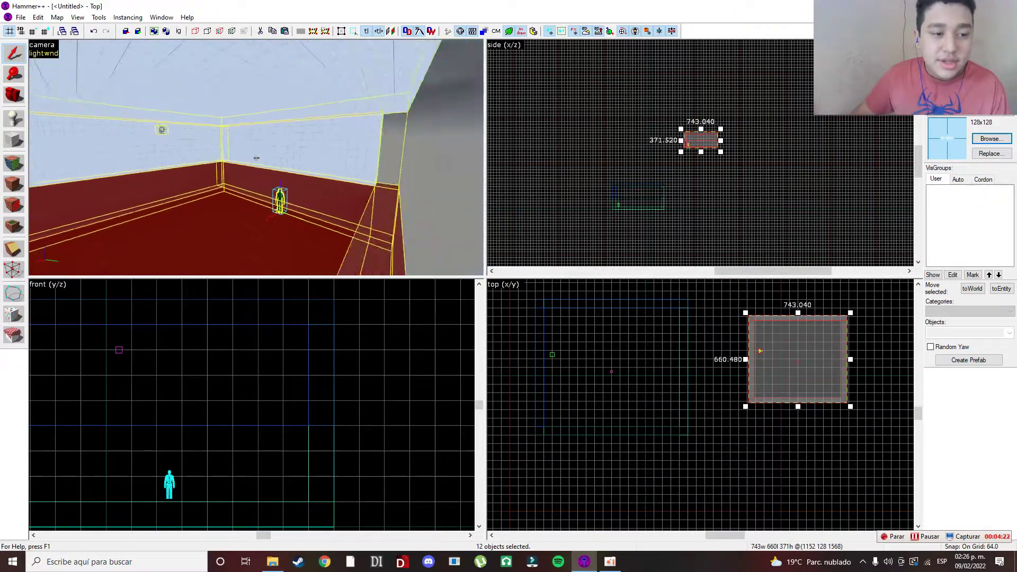
{"action": "key", "text": "s"}
{"action": "key", "text": "w"}
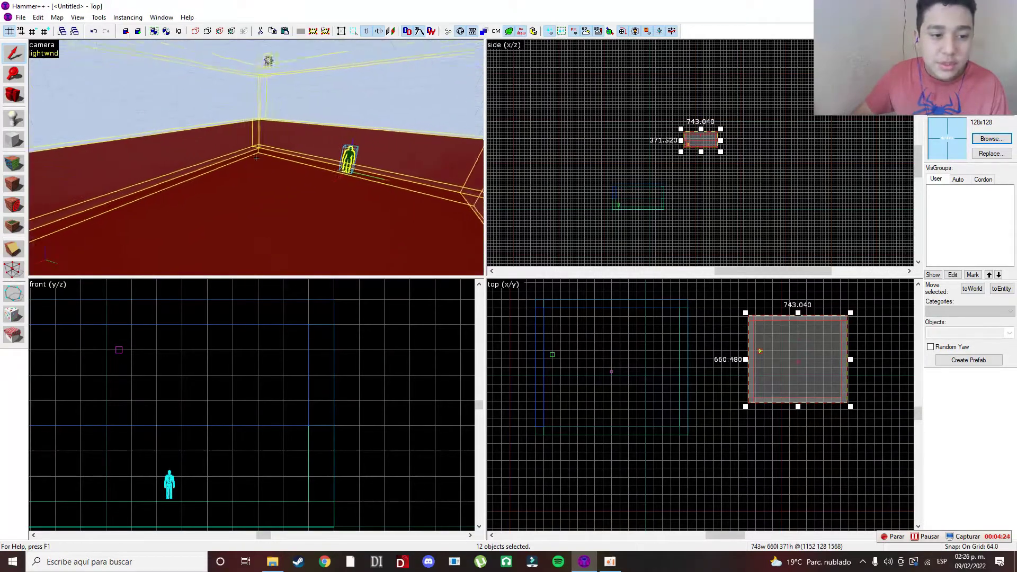
{"action": "key", "text": "z"}
{"action": "left_click", "coordinate": [310, 144], "text": "ctrl"}
{"action": "left_click", "coordinate": [240, 142], "text": "ctrl"}
{"action": "key", "text": "z"}
{"action": "key", "text": "z"}
{"action": "left_click", "coordinate": [258, 158], "text": "ctrl"}
{"action": "key", "text": "z"}
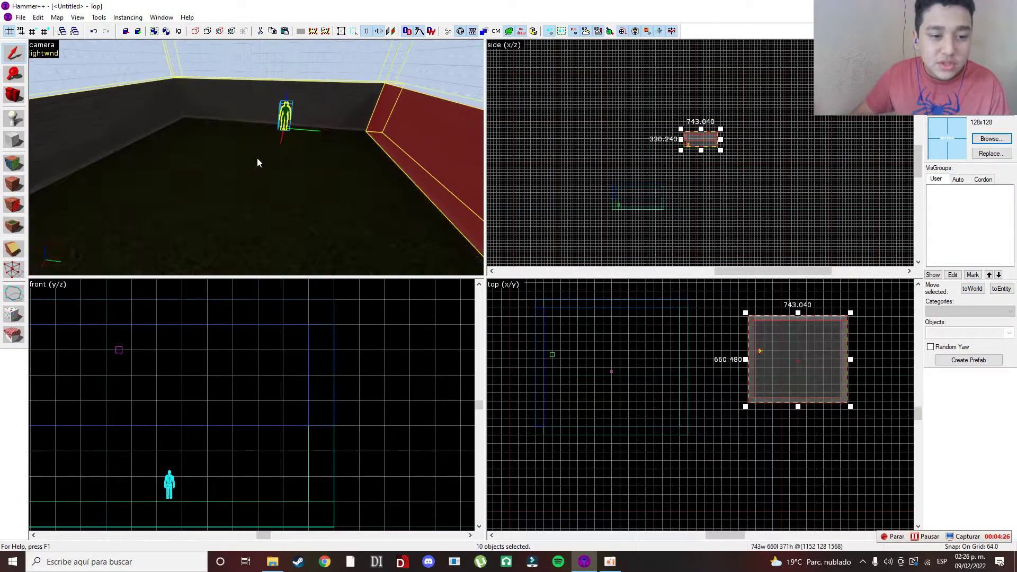
{"action": "left_click", "coordinate": [257, 158], "text": "ctrl"}
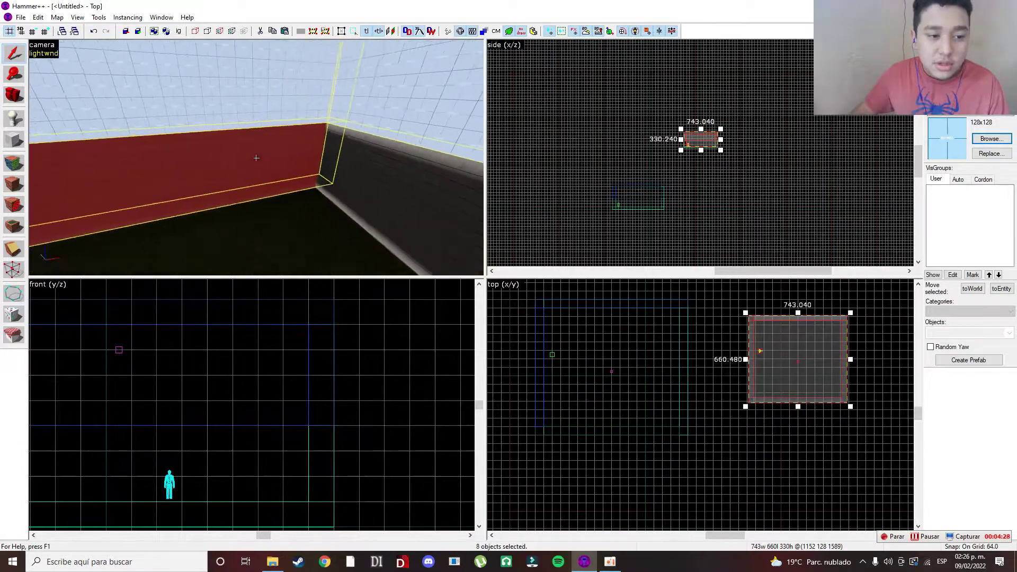
{"action": "left_click", "coordinate": [256, 158], "text": "ctrl"}
{"action": "key", "text": "z"}
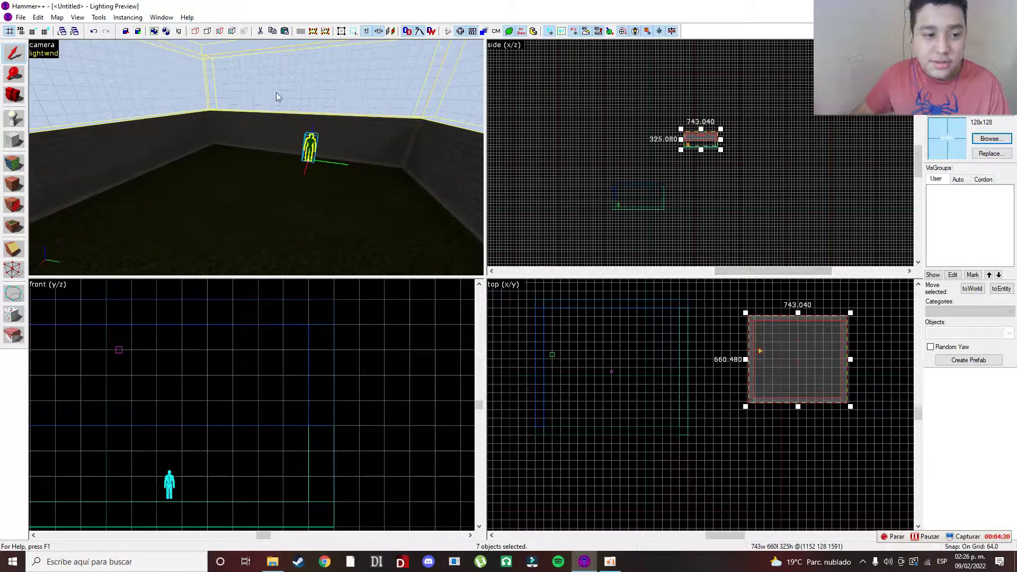
{"action": "left_click", "coordinate": [301, 139], "text": "ctrl"}
Step: Select the scaled duplicate's floor and four concrete walls and remove them from the map
{"action": "left_click", "coordinate": [341, 168]}
{"action": "left_click", "coordinate": [282, 138], "text": "ctrl"}
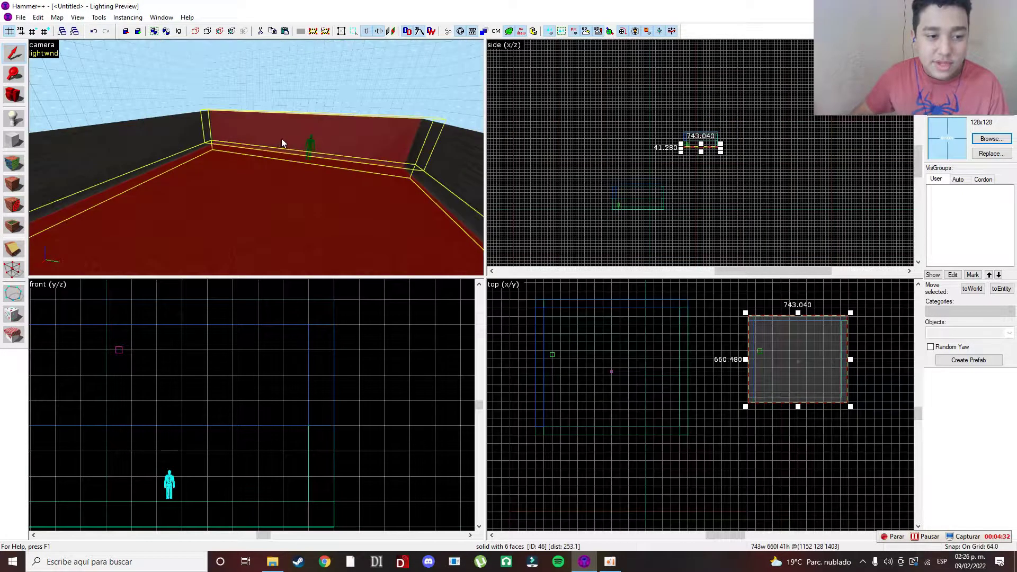
{"action": "left_click", "coordinate": [207, 136], "text": "ctrl"}
{"action": "key", "text": "z"}
{"action": "key", "text": "z"}
{"action": "left_click", "coordinate": [266, 157], "text": "ctrl"}
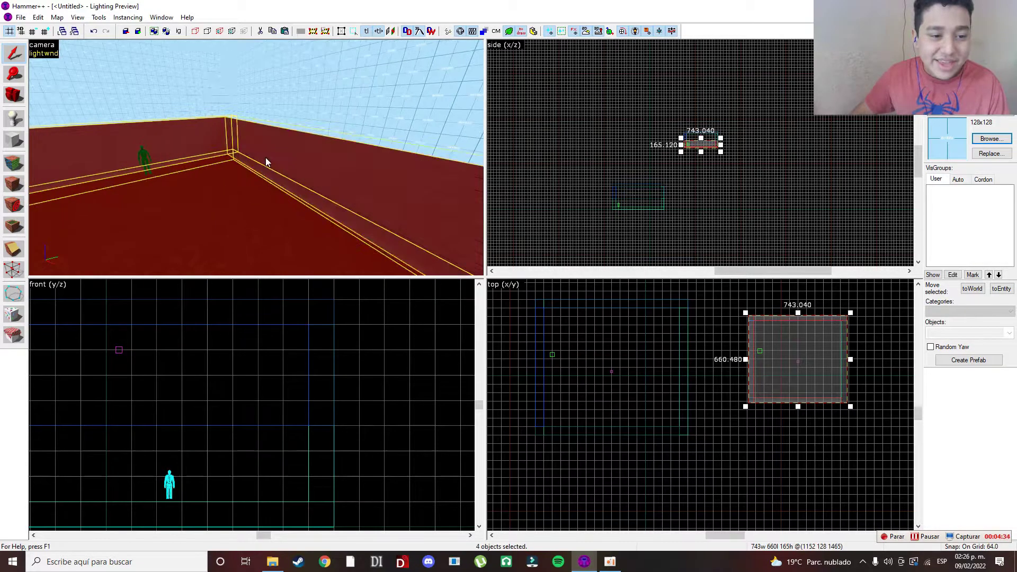
{"action": "key", "text": "z"}
{"action": "key", "text": "z"}
{"action": "left_click", "coordinate": [249, 160], "text": "ctrl"}
{"action": "key", "text": "Left"}
{"action": "key", "text": "Left"}
{"action": "key", "text": "Left"}
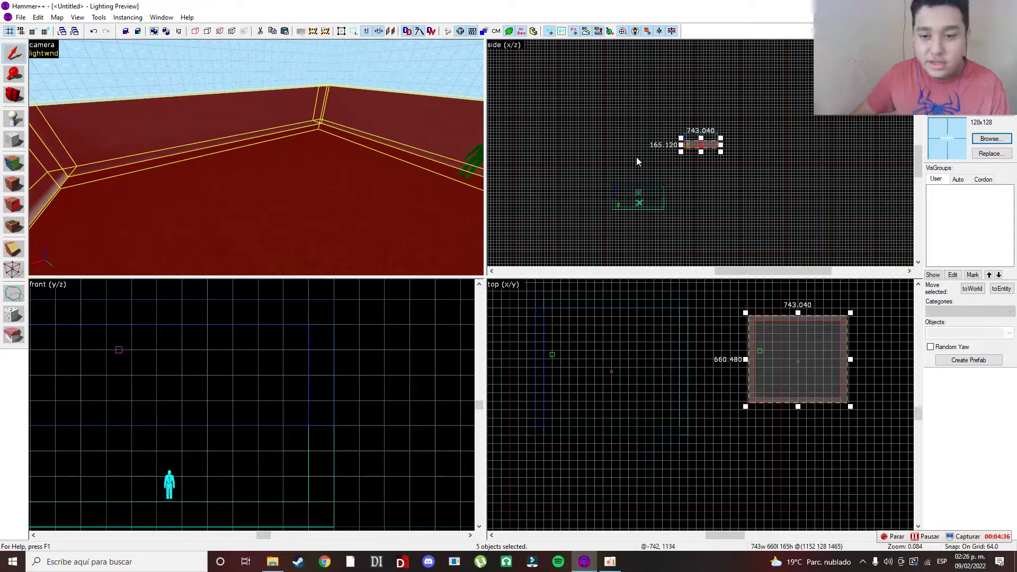
{"action": "right_click", "coordinate": [812, 327]}
{"action": "left_click", "coordinate": [832, 98]}
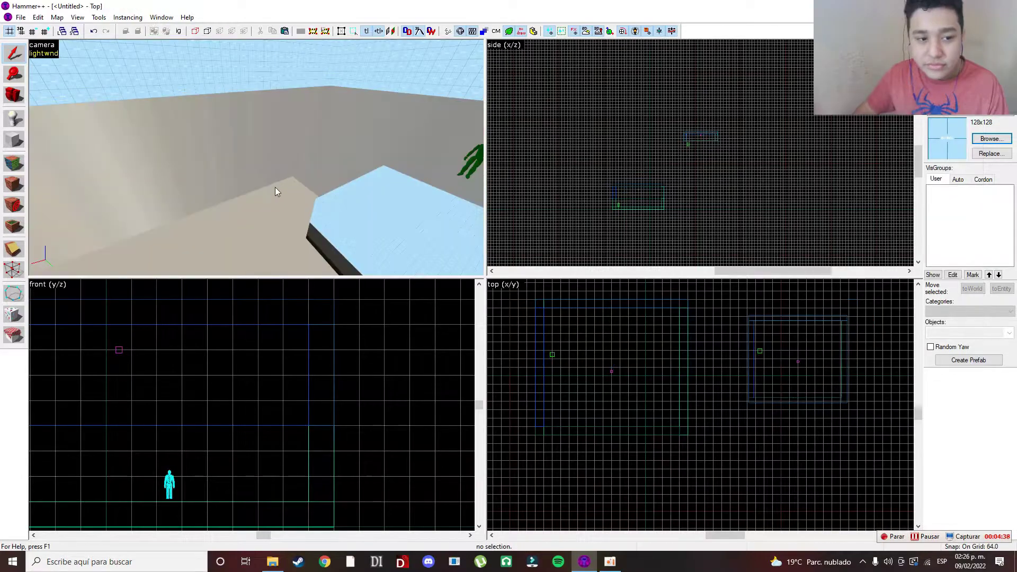
Step: Select the scaled duplicate's four sky walls and stretch their lower edge down to a height of about 304 units
{"action": "key", "text": "z"}
{"action": "key", "text": "s"}
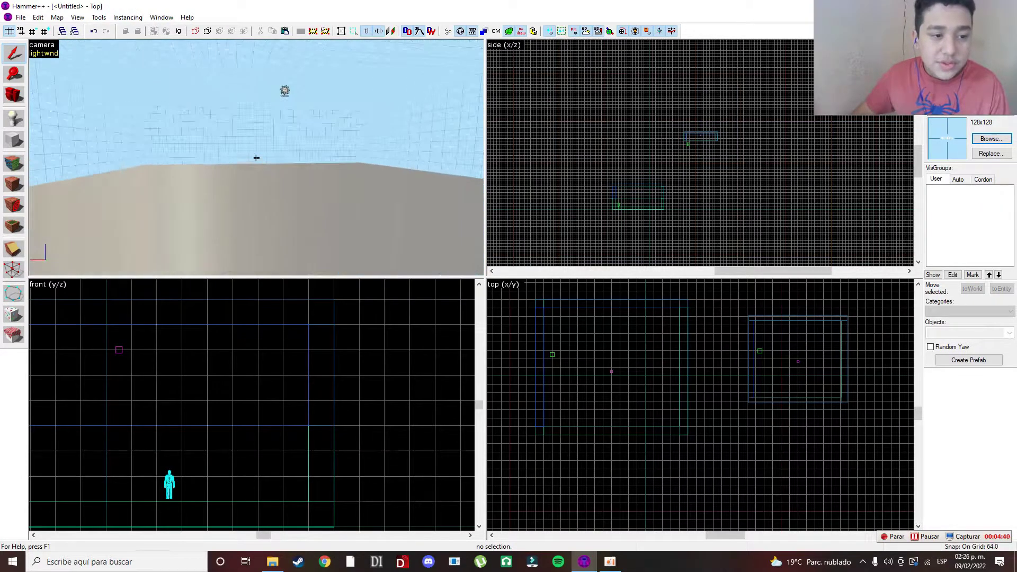
{"action": "key", "text": "z"}
{"action": "left_click", "coordinate": [300, 158]}
{"action": "left_click", "coordinate": [424, 139], "text": "ctrl"}
{"action": "left_click", "coordinate": [94, 138], "text": "ctrl"}
{"action": "key", "text": "z"}
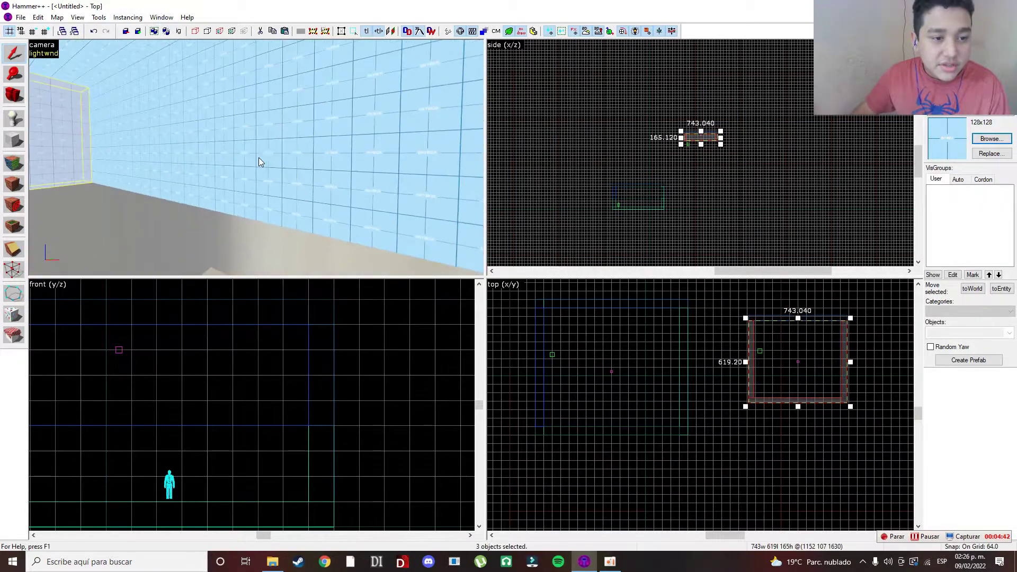
{"action": "key", "text": "z"}
{"action": "left_click", "coordinate": [288, 192], "text": "ctrl"}
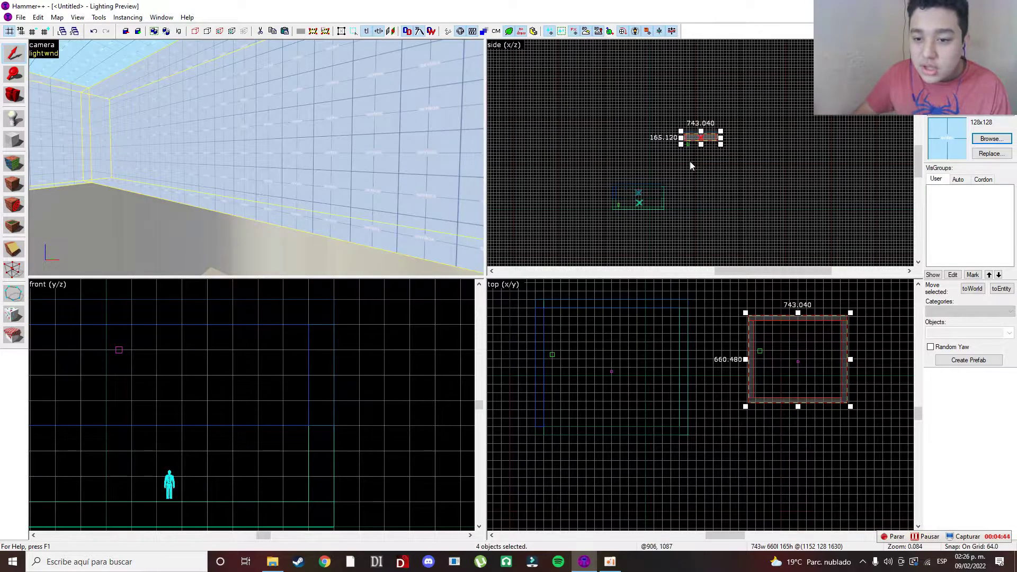
{"action": "scroll", "coordinate": [690, 161], "scroll_direction": "up", "scroll_amount": 4}
{"action": "left_click_drag", "start_coordinate": [711, 125], "coordinate": [711, 140]}
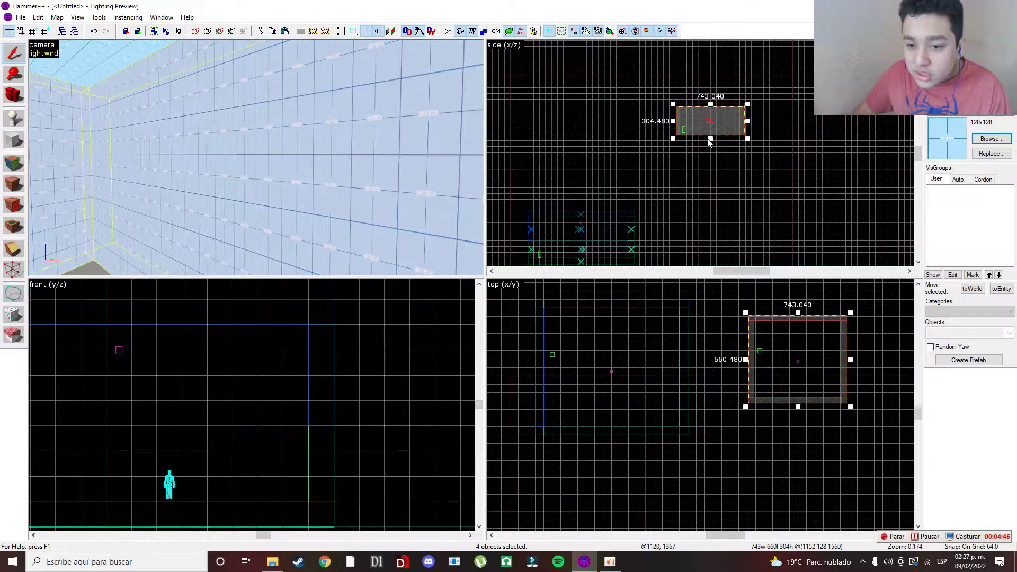
Step: Delete the duplicated info_player_start from the scaled duplicate
{"action": "key", "text": "z"}
{"action": "key", "text": "z"}
{"action": "left_click", "coordinate": [339, 152]}
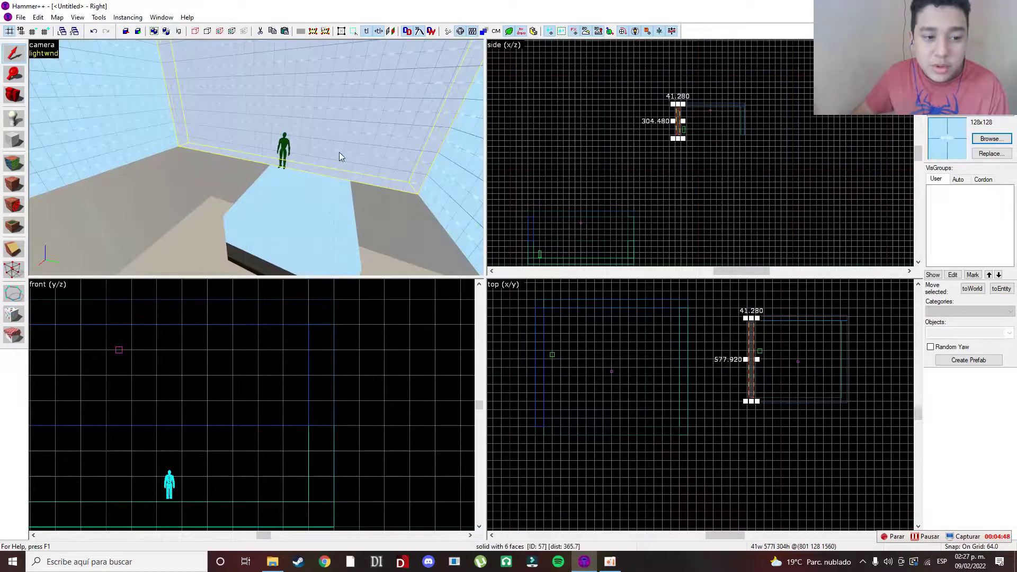
{"action": "left_click", "coordinate": [283, 151]}
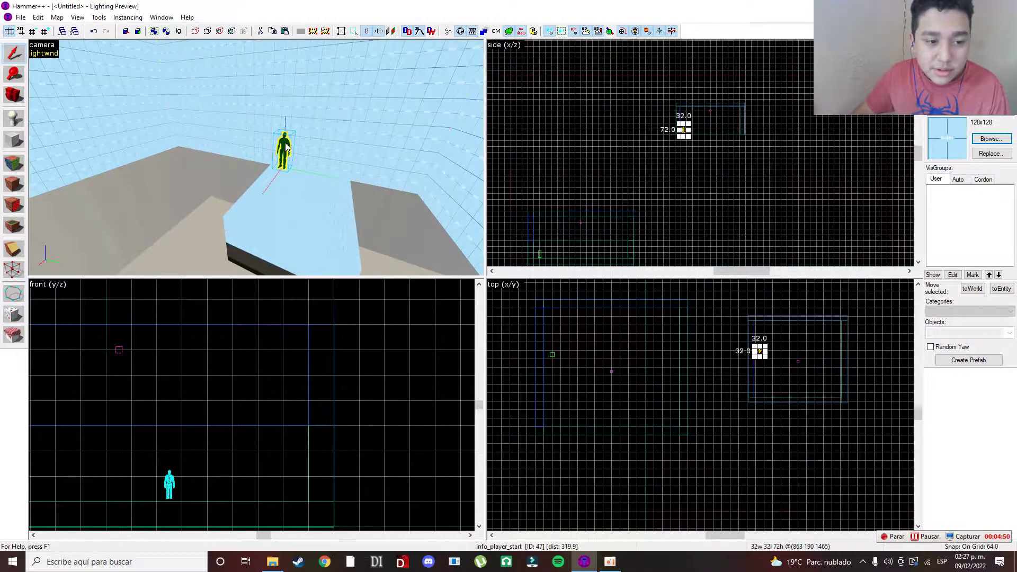
{"action": "scroll", "coordinate": [707, 128], "scroll_direction": "up", "scroll_amount": 5}
{"action": "right_click", "coordinate": [707, 127]}
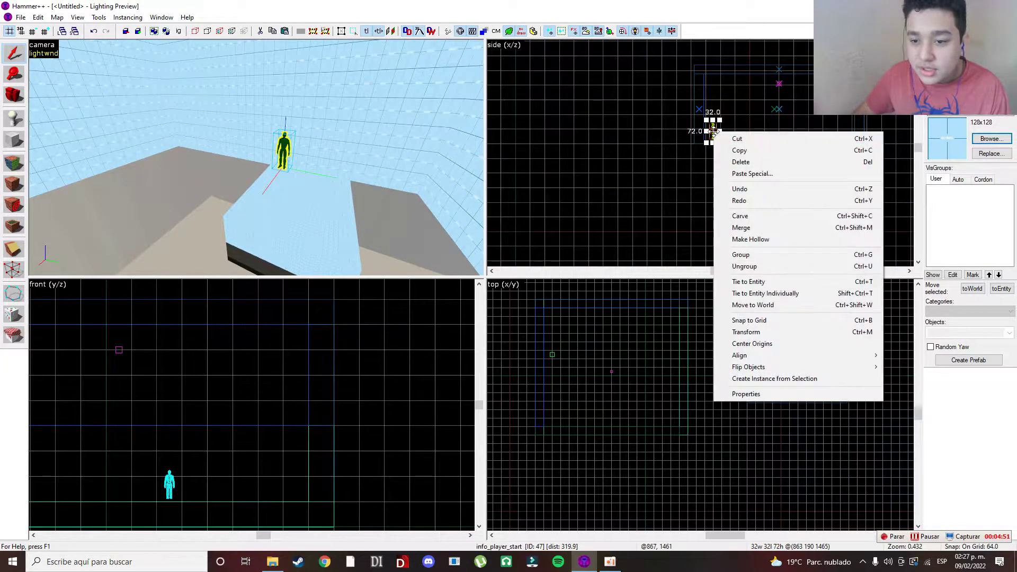
{"action": "left_click", "coordinate": [741, 162]}
Step: Create a sky-textured block that closes the underside of the scaled duplicate's sky box
{"action": "left_click", "coordinate": [238, 141]}
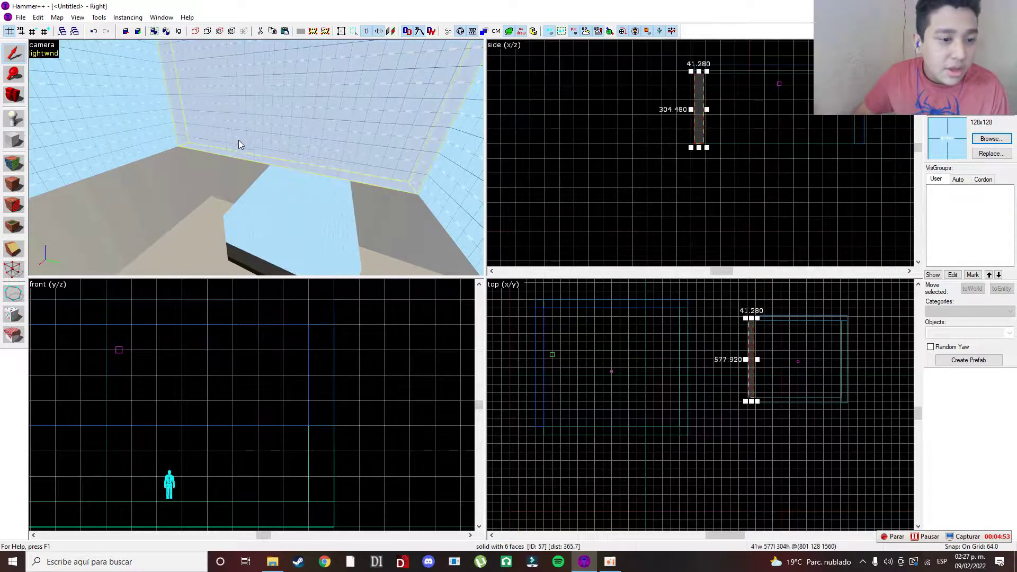
{"action": "left_click", "coordinate": [13, 140]}
{"action": "left_click_drag", "start_coordinate": [690, 160], "coordinate": [827, 176]}
{"action": "right_click", "coordinate": [801, 170]}
{"action": "left_click", "coordinate": [835, 177]}
{"action": "key", "text": "z"}
{"action": "left_click", "coordinate": [12, 57]}
{"action": "left_click", "coordinate": [588, 168]}
Step: Delete the duplicated light_environment from inside the scaled sky box
{"action": "key", "text": "z"}
{"action": "key", "text": "z"}
{"action": "left_click", "coordinate": [258, 98]}
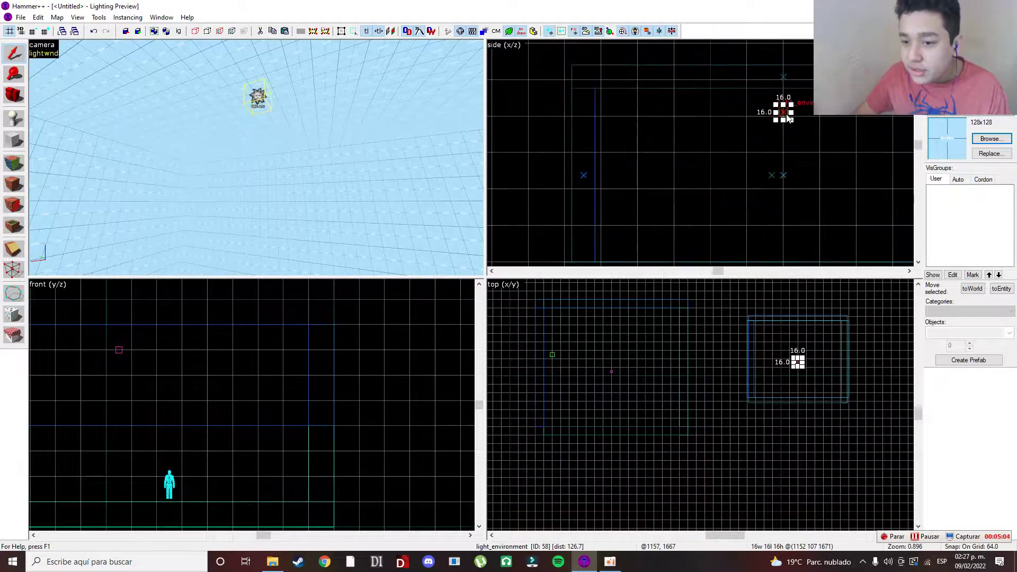
{"action": "right_click", "coordinate": [784, 111]}
{"action": "left_click", "coordinate": [811, 139]}
{"action": "scroll", "coordinate": [517, 201], "scroll_direction": "up", "scroll_amount": 4}
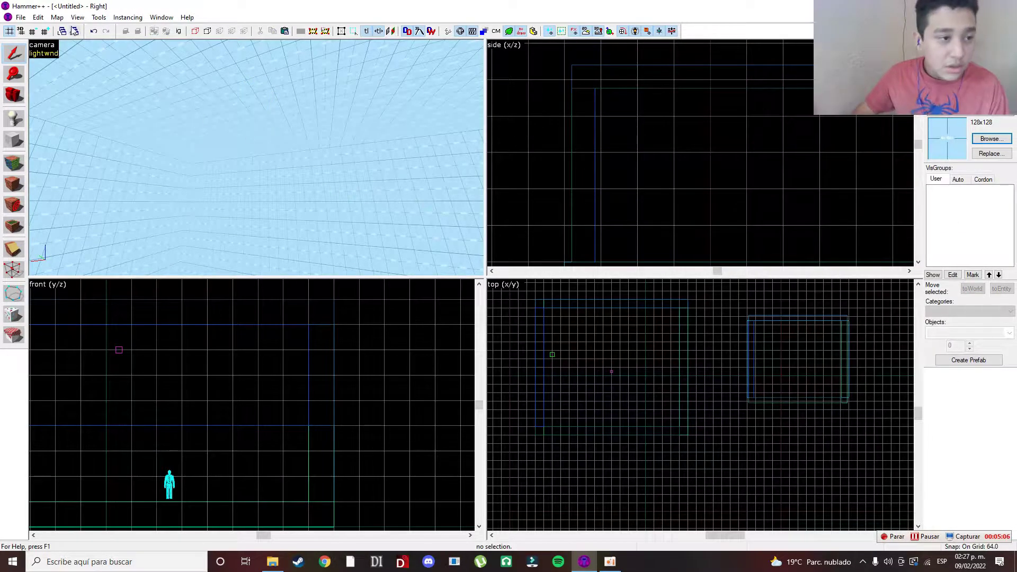
Step: Reduce the snap grid size to 1 unit
{"action": "left_click", "coordinate": [34, 32]}
{"action": "left_click", "coordinate": [33, 32]}
{"action": "left_click", "coordinate": [33, 31]}
{"action": "left_click", "coordinate": [33, 31]}
{"action": "left_click", "coordinate": [34, 31]}
{"action": "left_click", "coordinate": [34, 31]}
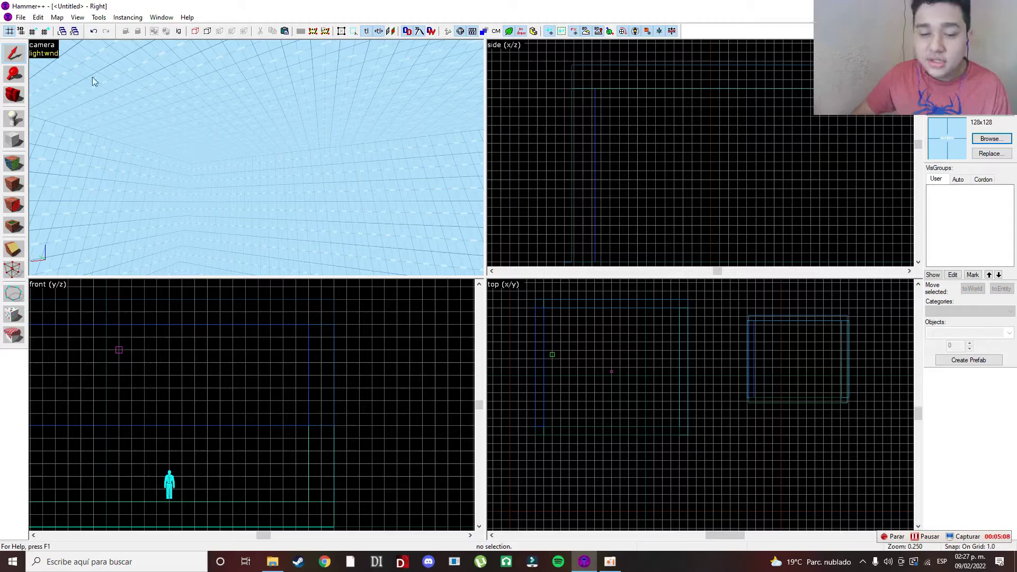
Step: Place a prop_static entity on the floor of the scaled sky box and select it
{"action": "left_click", "coordinate": [14, 119]}
{"action": "key", "text": "z"}
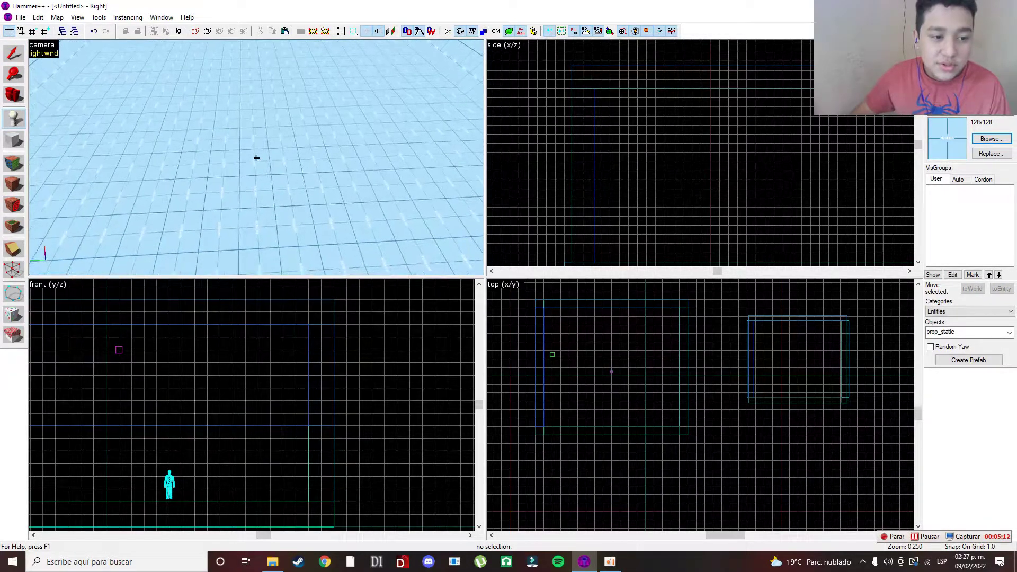
{"action": "left_click", "coordinate": [256, 158]}
{"action": "key", "text": "z"}
{"action": "left_click", "coordinate": [21, 55]}
{"action": "key", "text": "z"}
{"action": "key", "text": "w"}
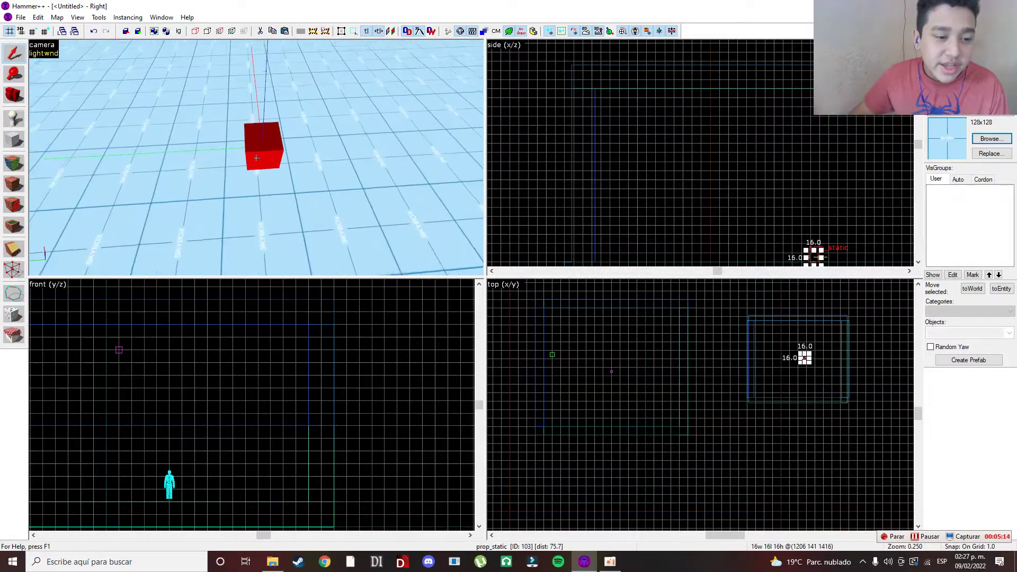
{"action": "key", "text": "z"}
Step: Change the placed entity's class to sky_camera in its object properties and apply it
{"action": "double_click", "coordinate": [257, 158]}
{"action": "left_click", "coordinate": [432, 201]}
{"action": "type", "text": "sky"}
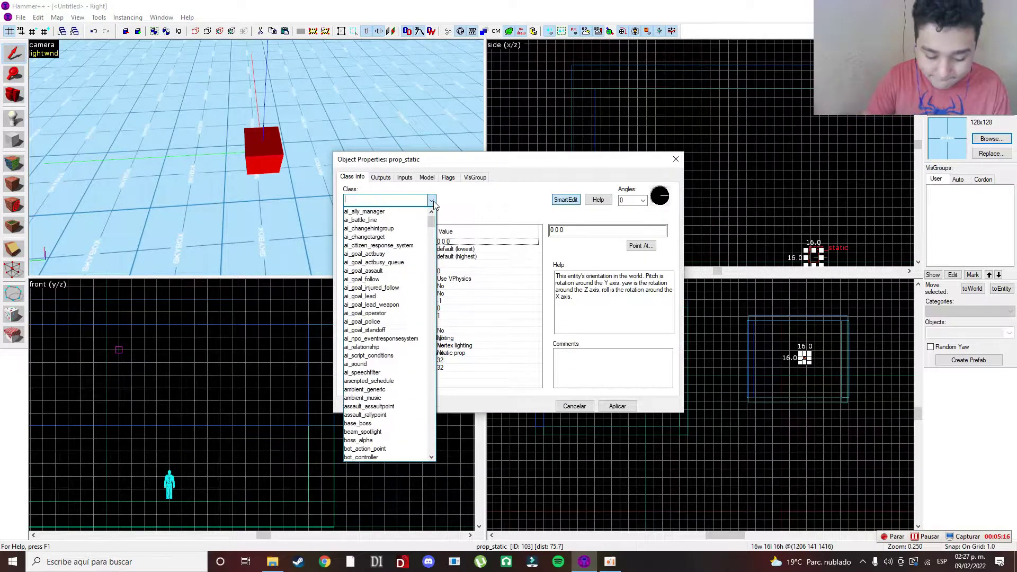
{"action": "type", "text": " camera"}
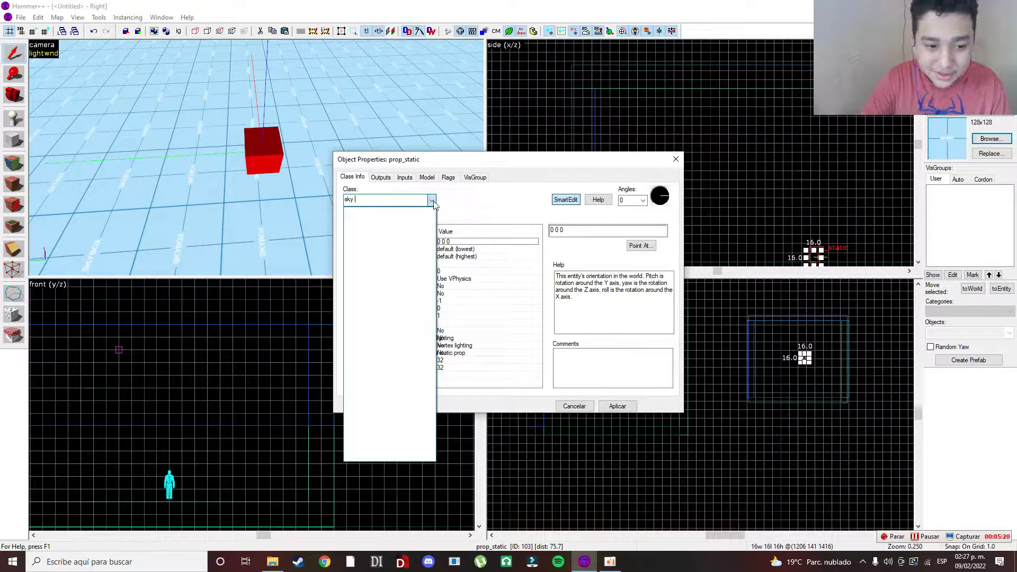
{"action": "left_click", "coordinate": [360, 211]}
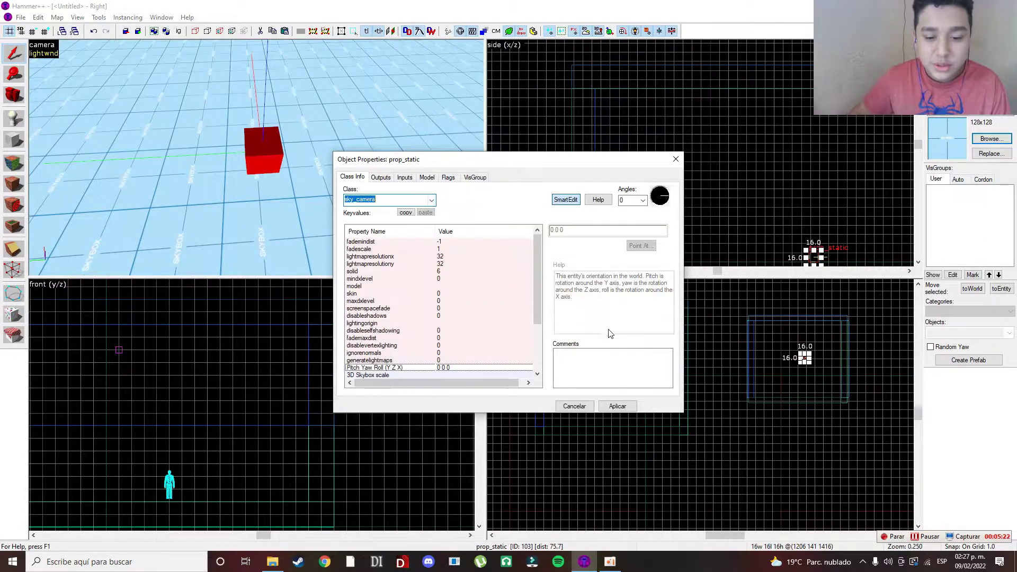
{"action": "left_click", "coordinate": [618, 406]}
{"action": "left_click", "coordinate": [676, 159]}
Step: Raise the sky_camera off the floor to mid-height and centre it sideways in the front view of the sky box
{"action": "key", "text": "z"}
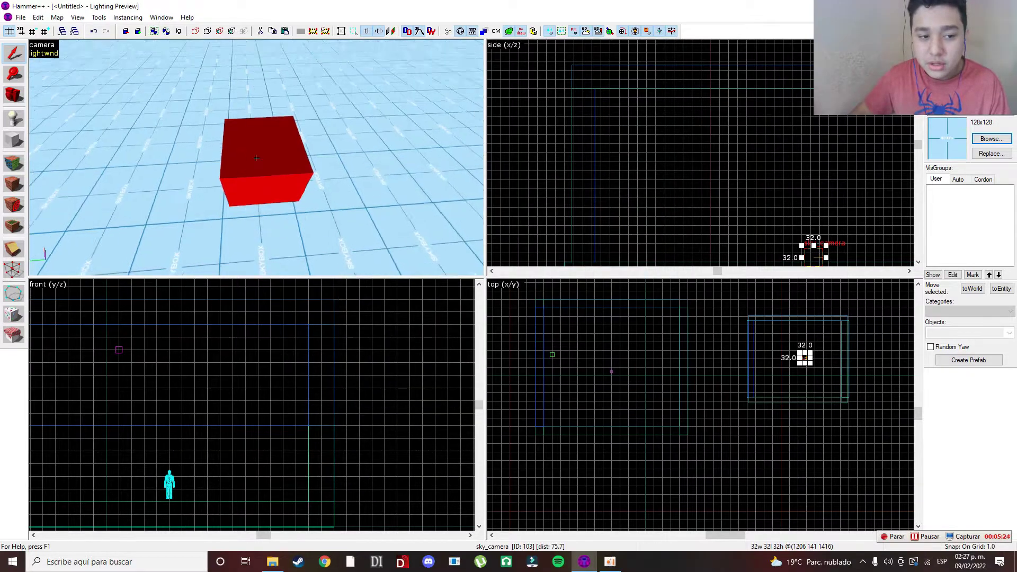
{"action": "key", "text": "s"}
{"action": "key", "text": "z"}
{"action": "scroll", "coordinate": [771, 360], "scroll_direction": "up", "scroll_amount": 2}
{"action": "scroll", "coordinate": [772, 359], "scroll_direction": "up", "scroll_amount": 2}
{"action": "scroll", "coordinate": [458, 339], "scroll_direction": "down", "scroll_amount": 8}
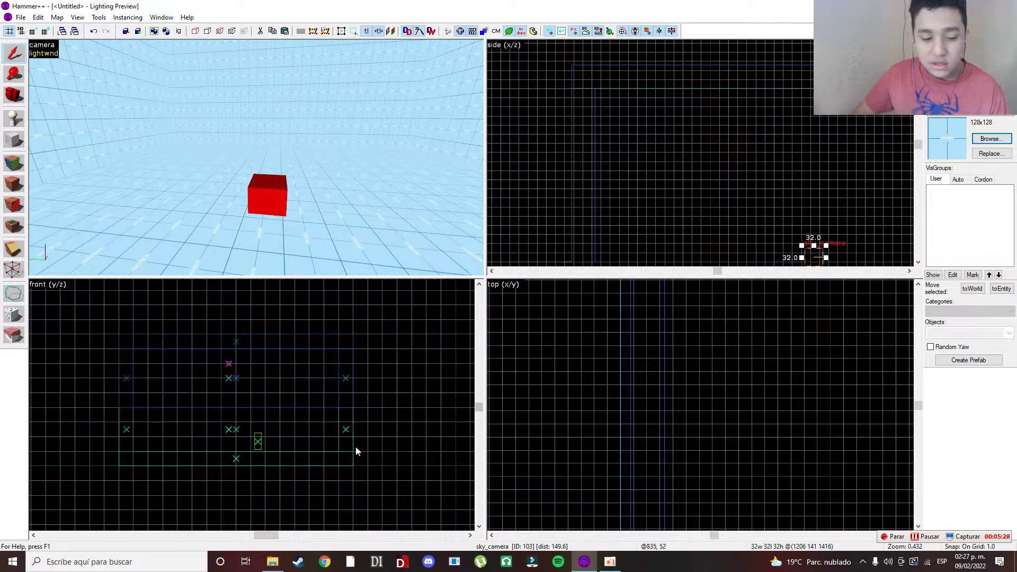
{"action": "scroll", "coordinate": [324, 380], "scroll_direction": "up", "scroll_amount": 9}
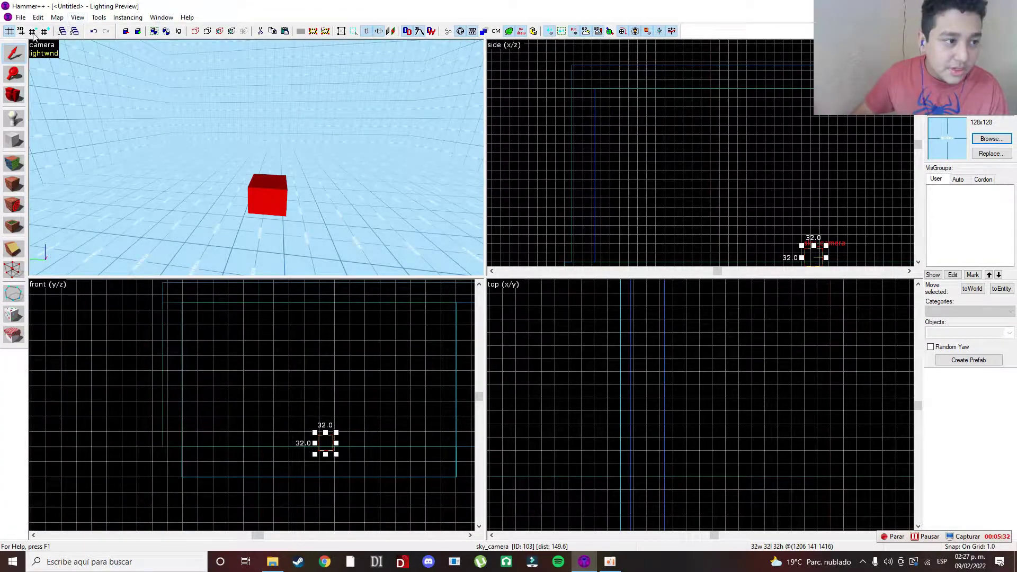
{"action": "left_click_drag", "start_coordinate": [325, 443], "coordinate": [298, 414]}
{"action": "scroll", "coordinate": [322, 377], "scroll_direction": "up", "scroll_amount": 12}
{"action": "scroll", "coordinate": [298, 424], "scroll_direction": "down", "scroll_amount": 13}
{"action": "scroll", "coordinate": [298, 426], "scroll_direction": "up", "scroll_amount": 8}
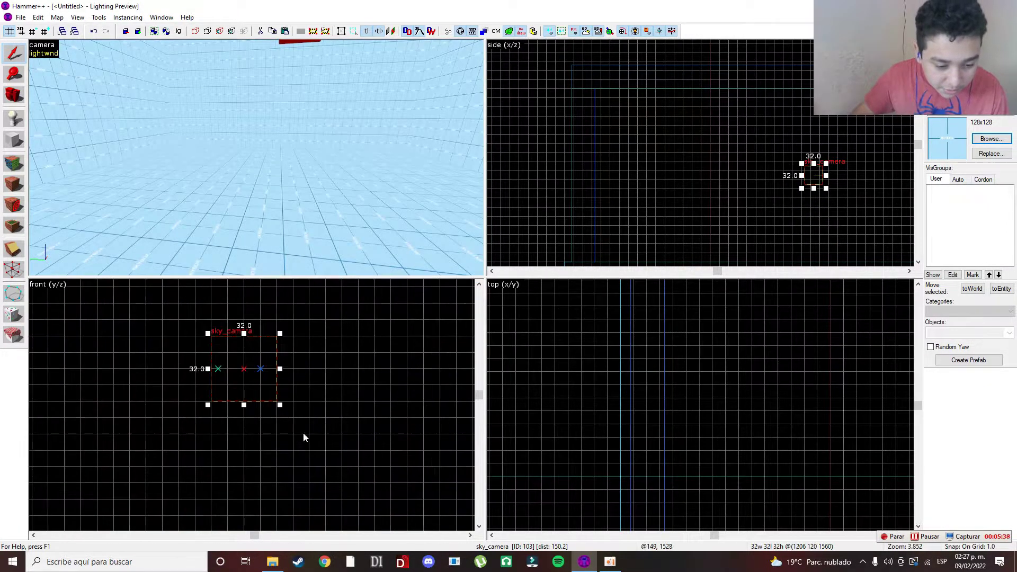
{"action": "scroll", "coordinate": [268, 384], "scroll_direction": "up", "scroll_amount": 4}
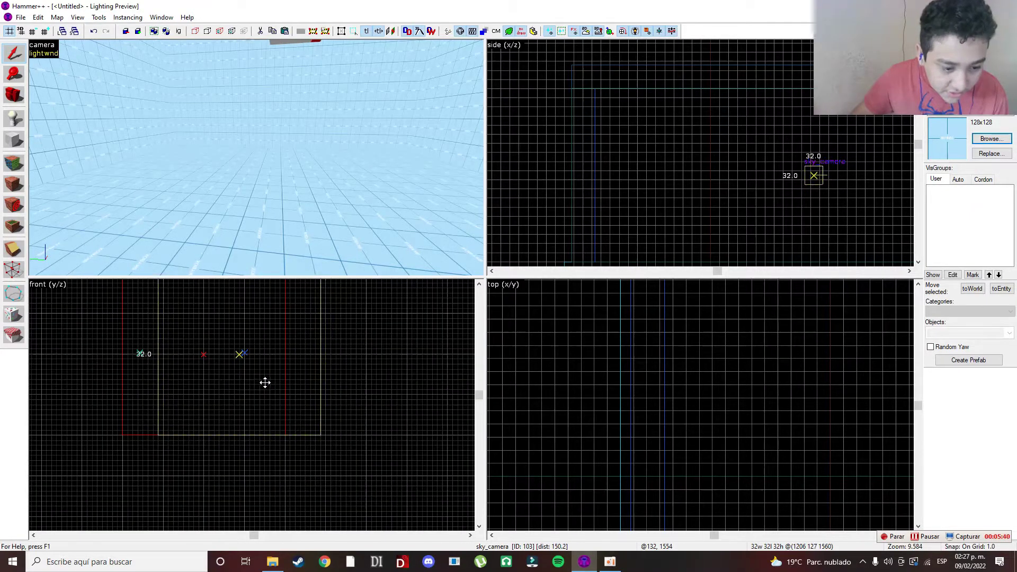
{"action": "left_click_drag", "start_coordinate": [277, 373], "coordinate": [279, 372]}
{"action": "key", "text": "Escape"}
{"action": "key", "text": "z"}
{"action": "key", "text": "w"}
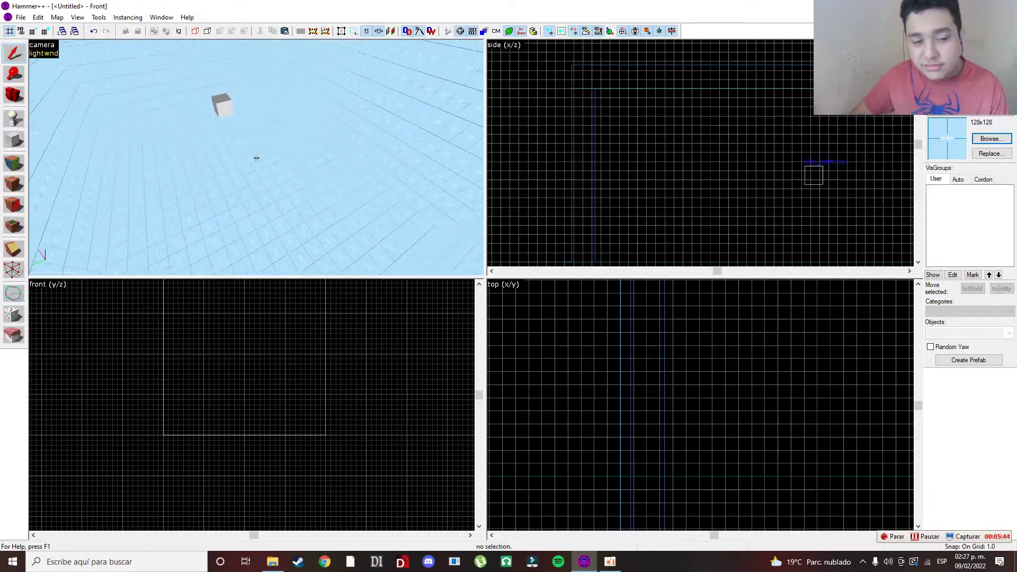
{"action": "key", "text": "w"}
{"action": "key", "text": "w"}
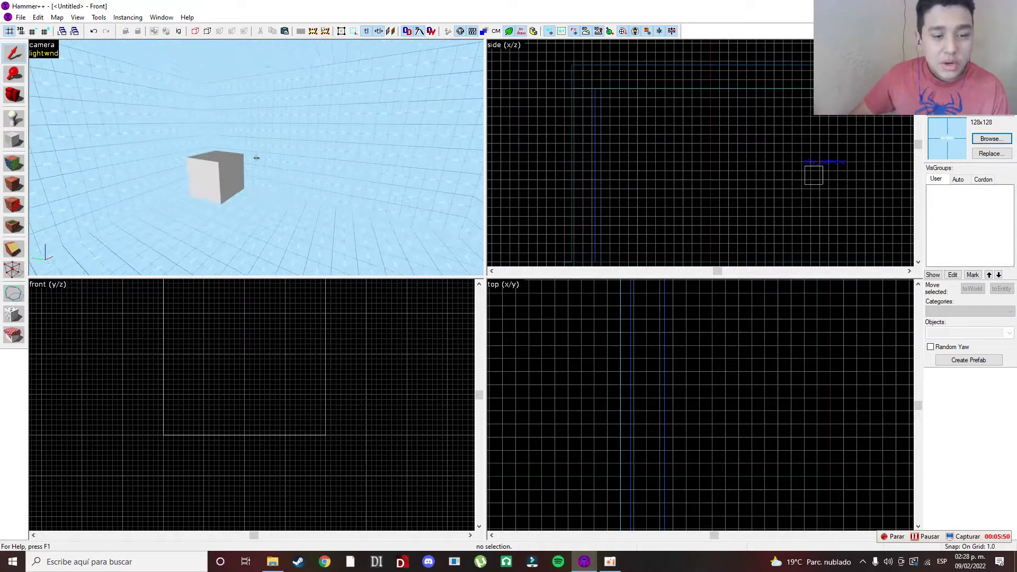
{"action": "key", "text": "z"}
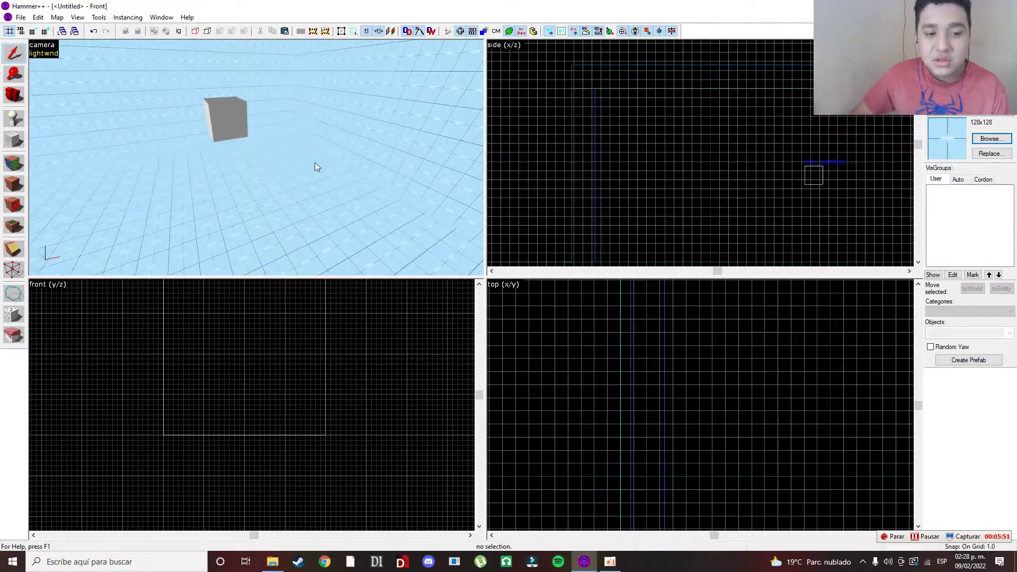
Step: Filter the texture browser for "grass" and choose a 512x512 grass texture as the current texture
{"action": "left_click", "coordinate": [989, 139]}
{"action": "type", "text": "grass"}
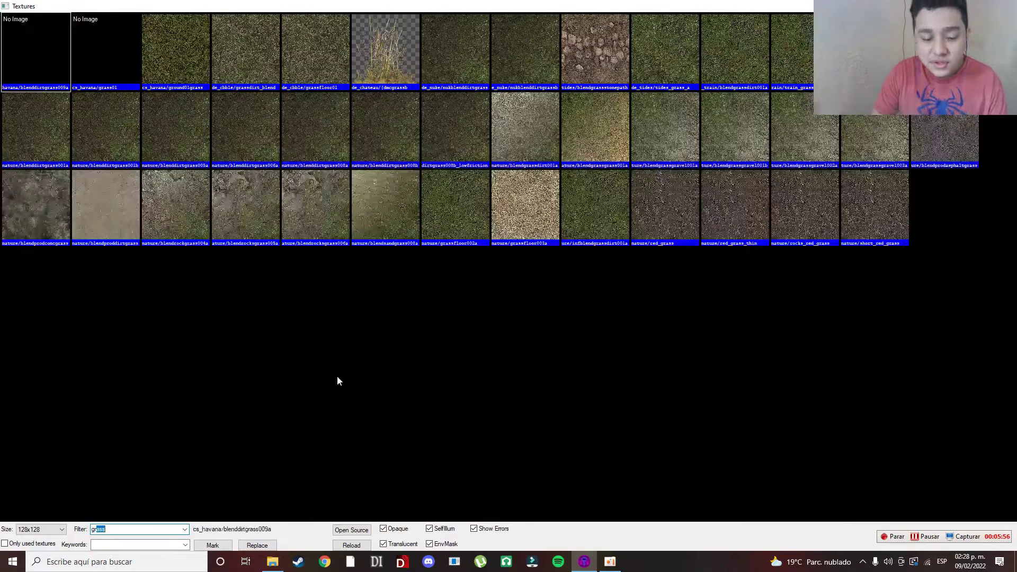
{"action": "double_click", "coordinate": [189, 97]}
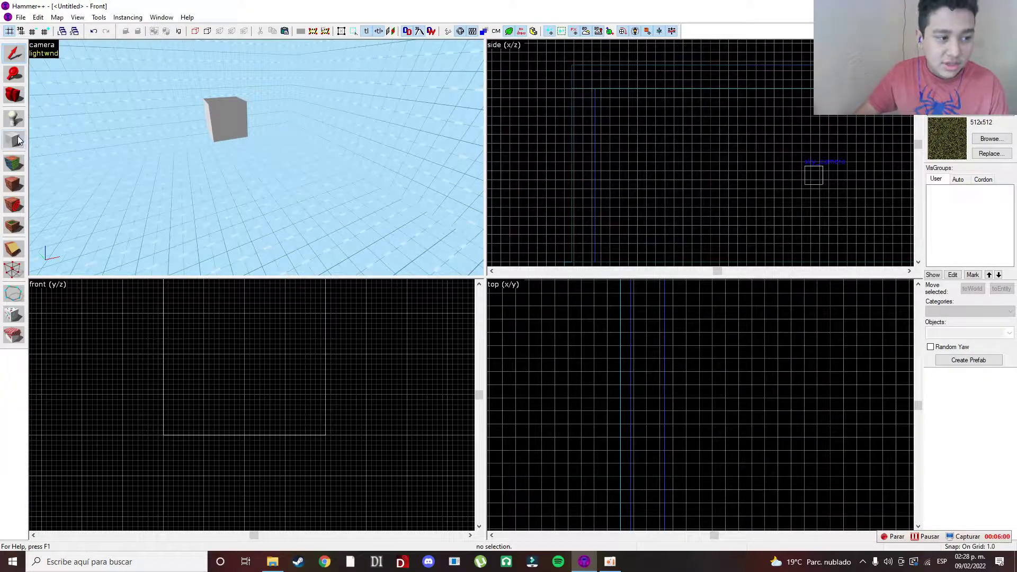
Step: Draw a block outline 661 units wide and 306 units high spanning the sky box interior in the side view
{"action": "scroll", "coordinate": [612, 107], "scroll_direction": "up", "scroll_amount": 10}
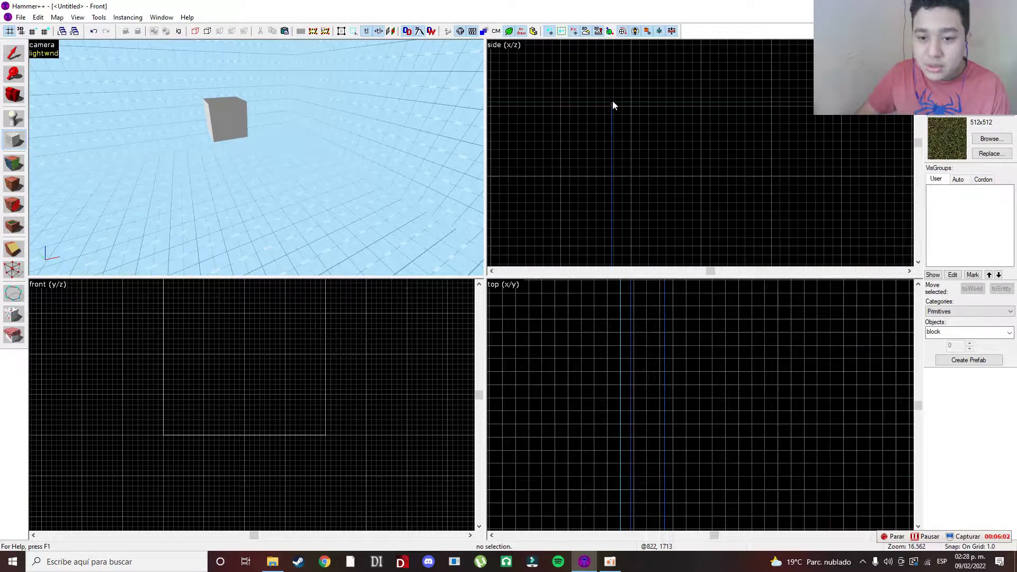
{"action": "left_click_drag", "start_coordinate": [652, 172], "coordinate": [650, 167]}
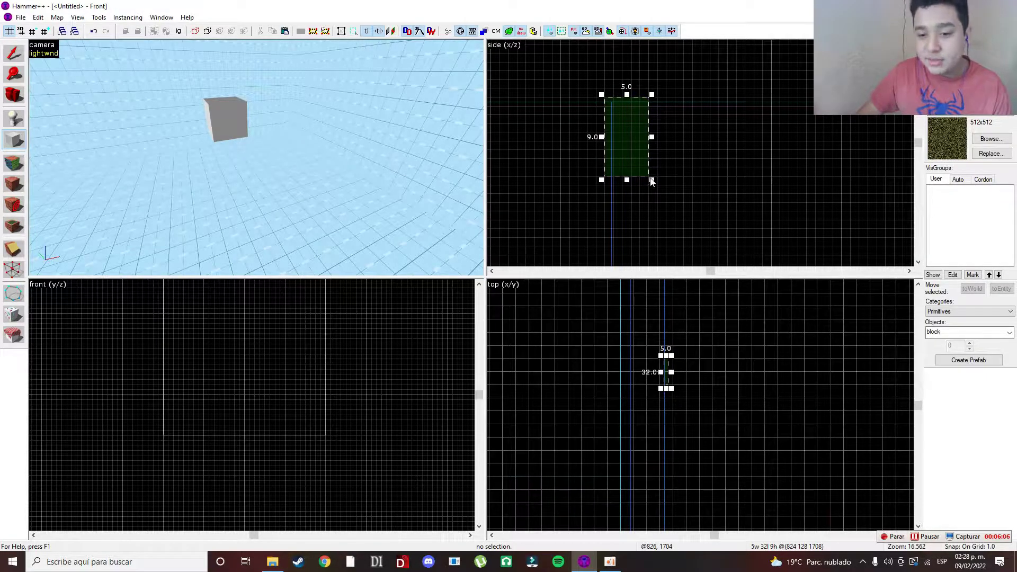
{"action": "scroll", "coordinate": [667, 176], "scroll_direction": "down", "scroll_amount": 20}
{"action": "left_click_drag", "start_coordinate": [681, 188], "coordinate": [726, 194]}
{"action": "scroll", "coordinate": [738, 207], "scroll_direction": "up", "scroll_amount": 6}
{"action": "scroll", "coordinate": [722, 203], "scroll_direction": "up", "scroll_amount": 19}
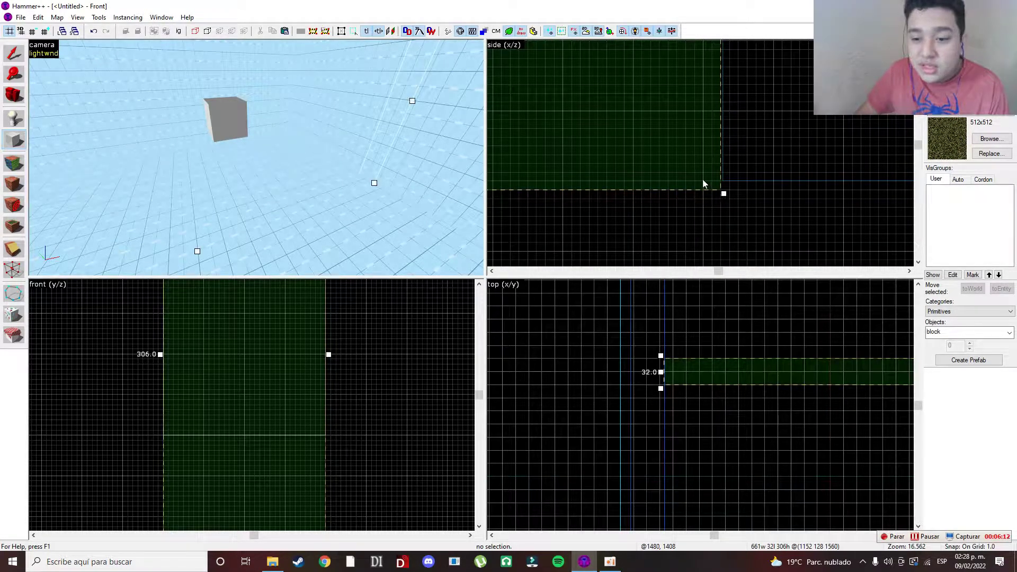
Step: Move the 32-unit-thick outline against one long wall in the top view, create the grass block, and undo its creation
{"action": "right_click", "coordinate": [703, 182]}
{"action": "left_click", "coordinate": [675, 162]}
{"action": "scroll", "coordinate": [695, 359], "scroll_direction": "down", "scroll_amount": 6}
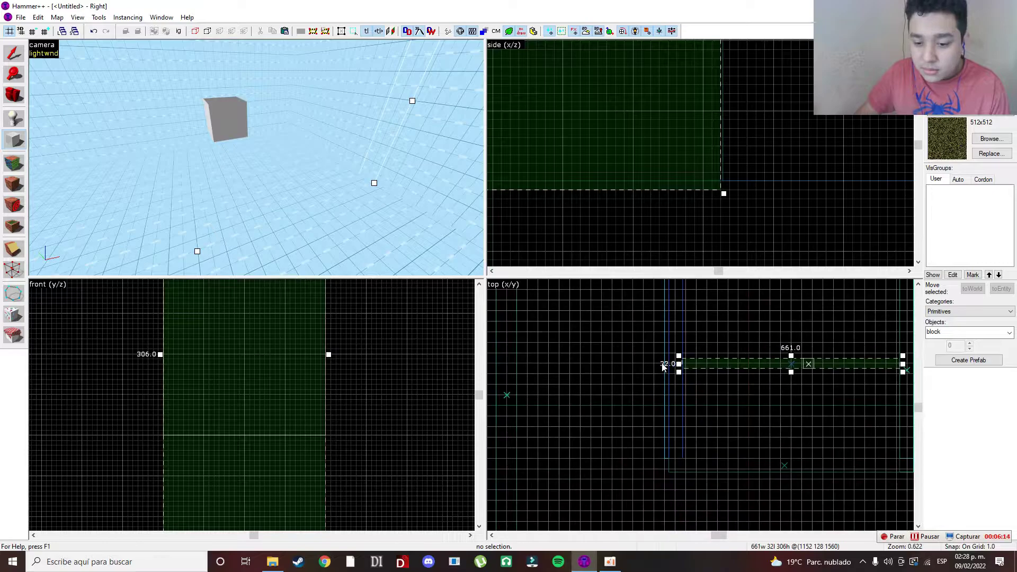
{"action": "left_click_drag", "start_coordinate": [677, 302], "coordinate": [682, 419]}
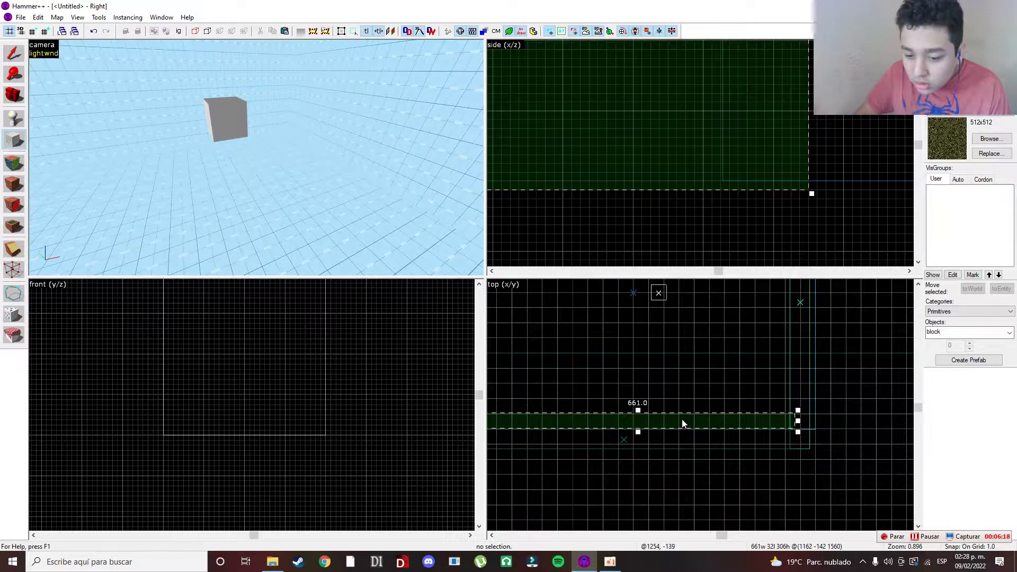
{"action": "right_click", "coordinate": [683, 420]}
{"action": "left_click", "coordinate": [701, 425]}
{"action": "key", "text": "z"}
{"action": "key", "text": "s"}
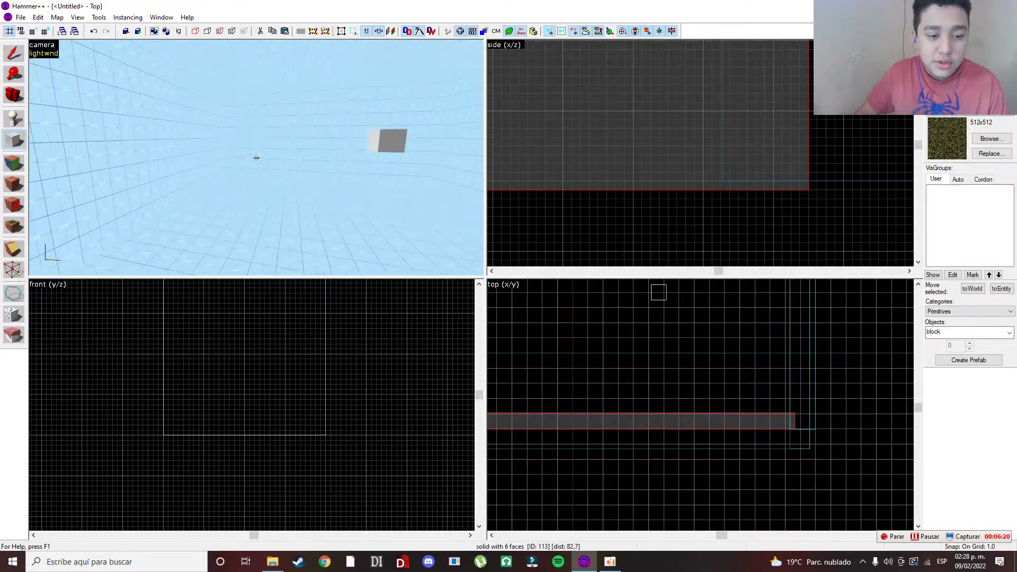
{"action": "key", "text": "z"}
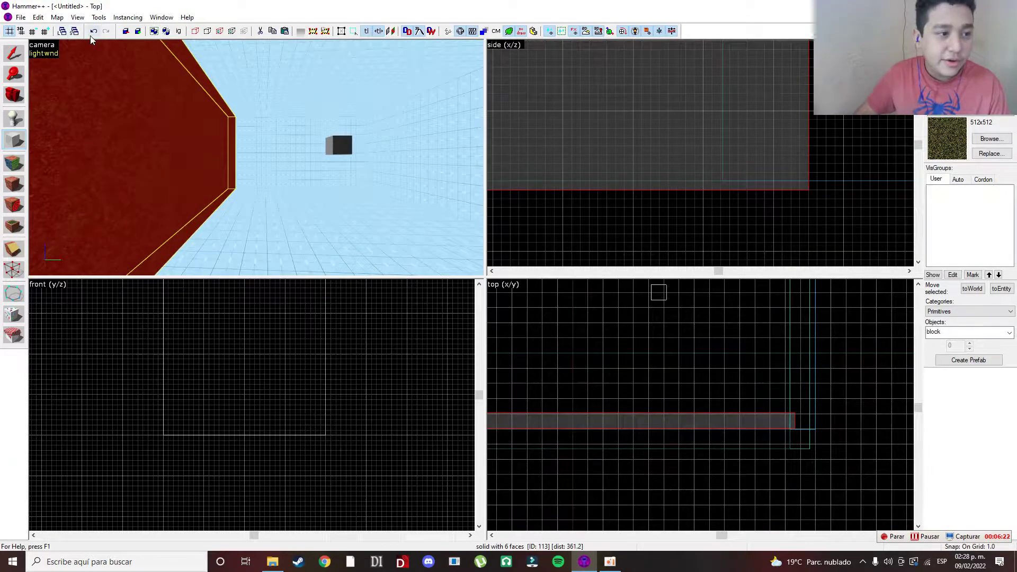
{"action": "left_click", "coordinate": [94, 31]}
Step: Draw a new block outline 662 units wide and 306 units high spanning the sky box interior in the side view
{"action": "scroll", "coordinate": [688, 166], "scroll_direction": "up", "scroll_amount": 5}
{"action": "scroll", "coordinate": [620, 168], "scroll_direction": "up", "scroll_amount": 10}
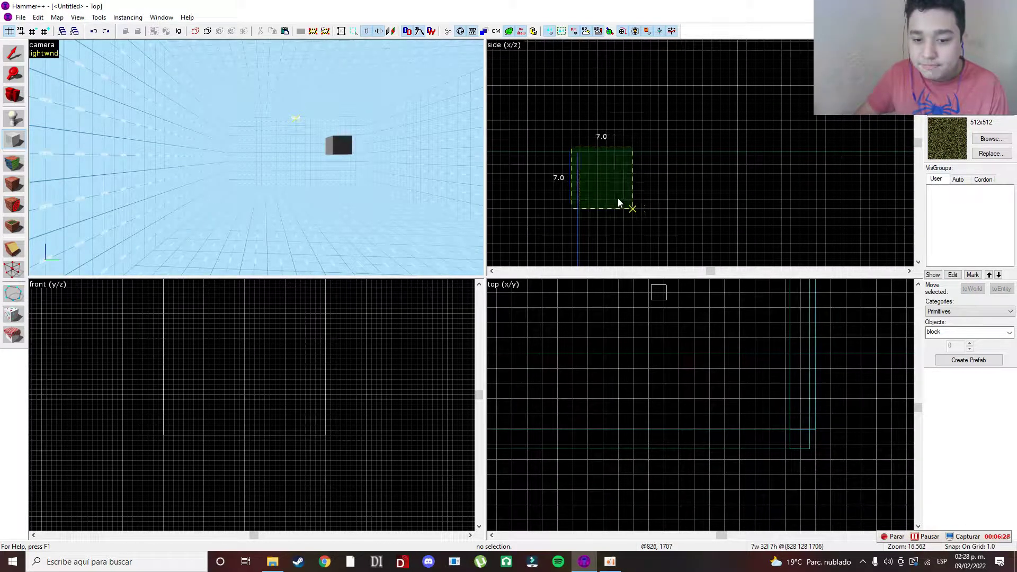
{"action": "left_click_drag", "start_coordinate": [643, 219], "coordinate": [652, 46]}
{"action": "scroll", "coordinate": [663, 189], "scroll_direction": "down", "scroll_amount": 17}
{"action": "scroll", "coordinate": [765, 134], "scroll_direction": "up", "scroll_amount": 6}
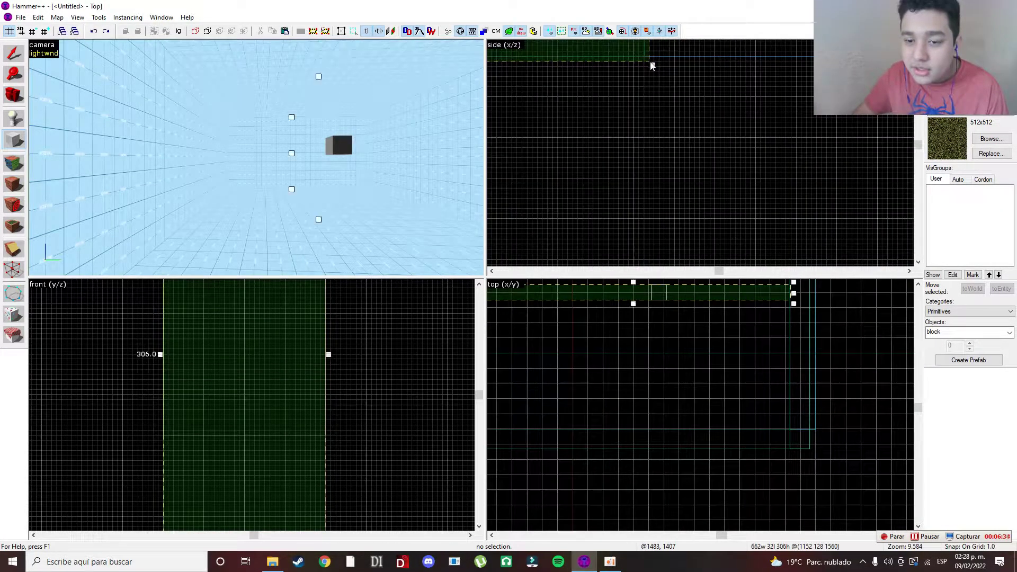
Step: Stretch the outline in the front view to both side walls of the sky box, 590 units across
{"action": "scroll", "coordinate": [411, 396], "scroll_direction": "down", "scroll_amount": 5}
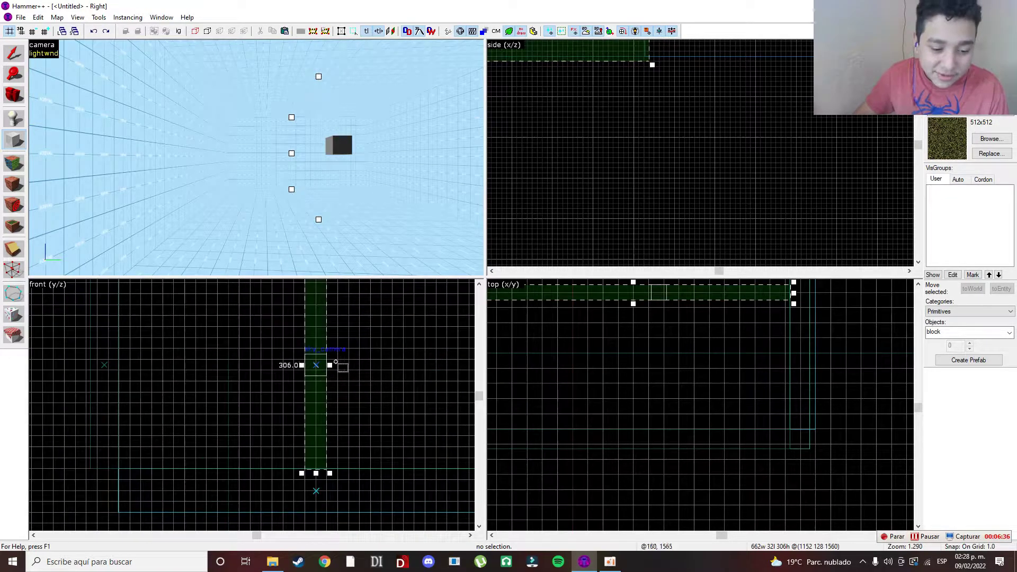
{"action": "left_click_drag", "start_coordinate": [330, 365], "coordinate": [402, 396]}
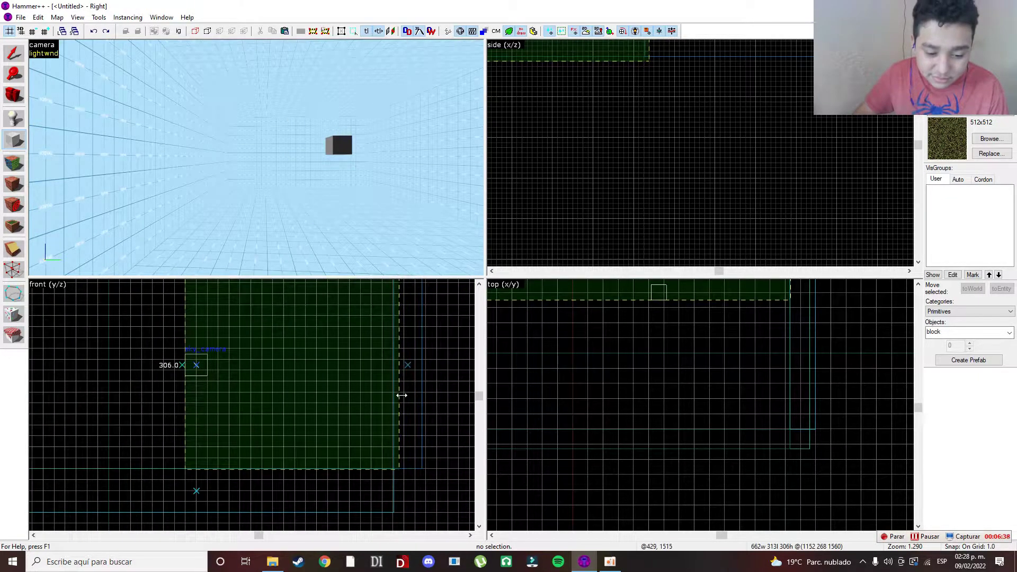
{"action": "left_click_drag", "start_coordinate": [181, 365], "coordinate": [137, 382]}
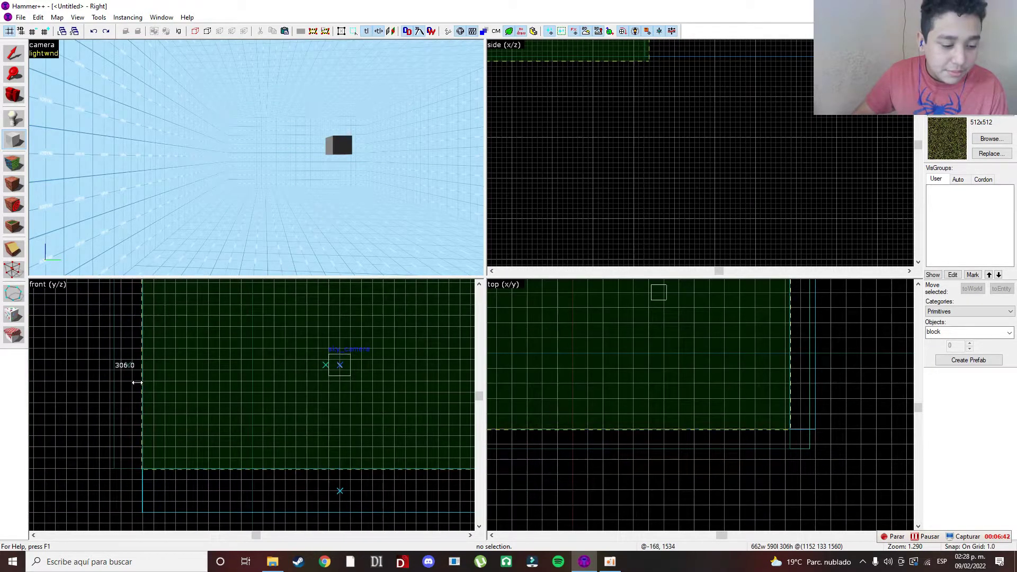
Step: Lower the outline's top edge to a 21-unit-thick floor slab and create the grass block from it
{"action": "scroll", "coordinate": [281, 376], "scroll_direction": "down", "scroll_amount": 5}
{"action": "mouse_move", "coordinate": [301, 341]}
{"action": "left_mouse_down"}
{"action": "mouse_move", "coordinate": [309, 420]}
{"action": "mouse_move", "coordinate": [308, 401]}
{"action": "left_mouse_up"}
{"action": "scroll", "coordinate": [313, 408], "scroll_direction": "up", "scroll_amount": 8}
{"action": "right_click", "coordinate": [315, 402]}
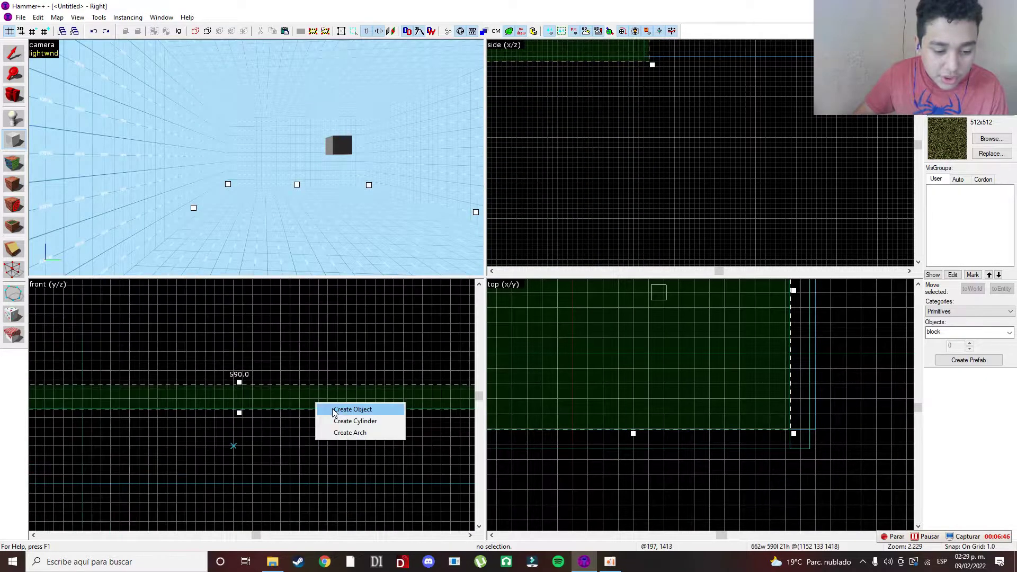
{"action": "left_click", "coordinate": [335, 410]}
Step: Bake the lighting changes for the camera view's lighting preview, close its settings and deselect the grass block
{"action": "key", "text": "z"}
{"action": "key", "text": "z"}
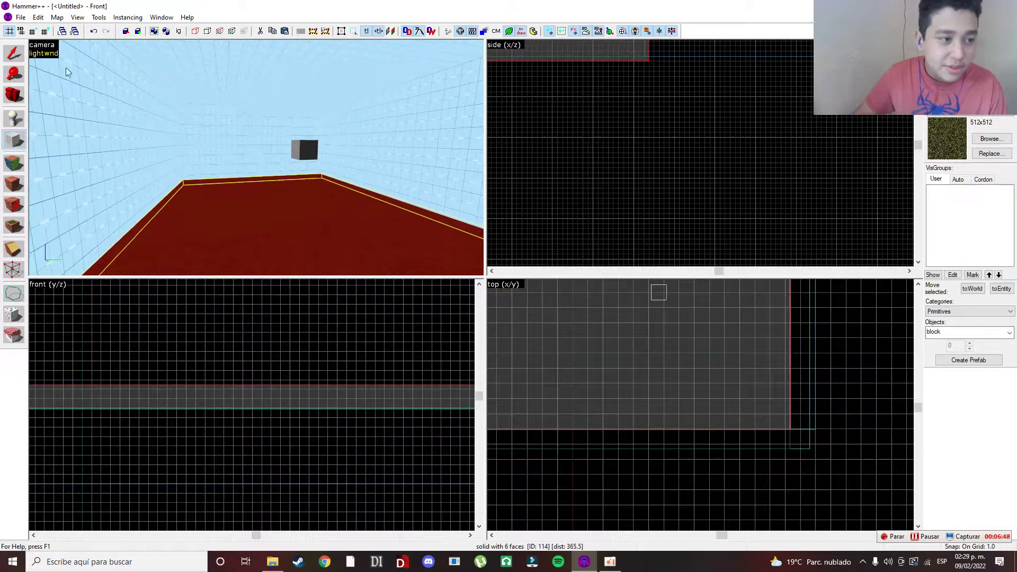
{"action": "left_click", "coordinate": [46, 53]}
{"action": "left_click", "coordinate": [174, 30]}
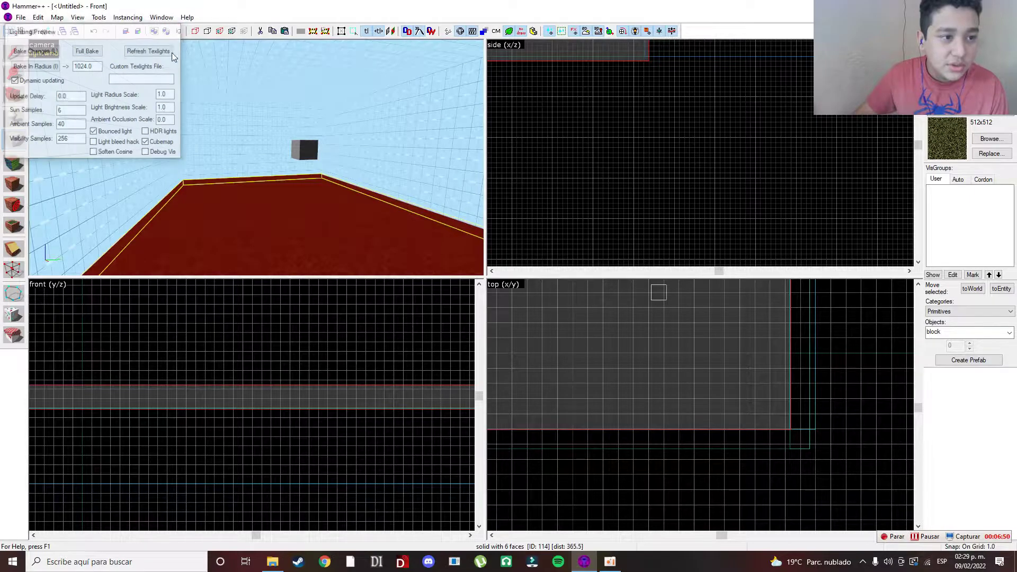
{"action": "left_click", "coordinate": [453, 153]}
{"action": "key", "text": "z"}
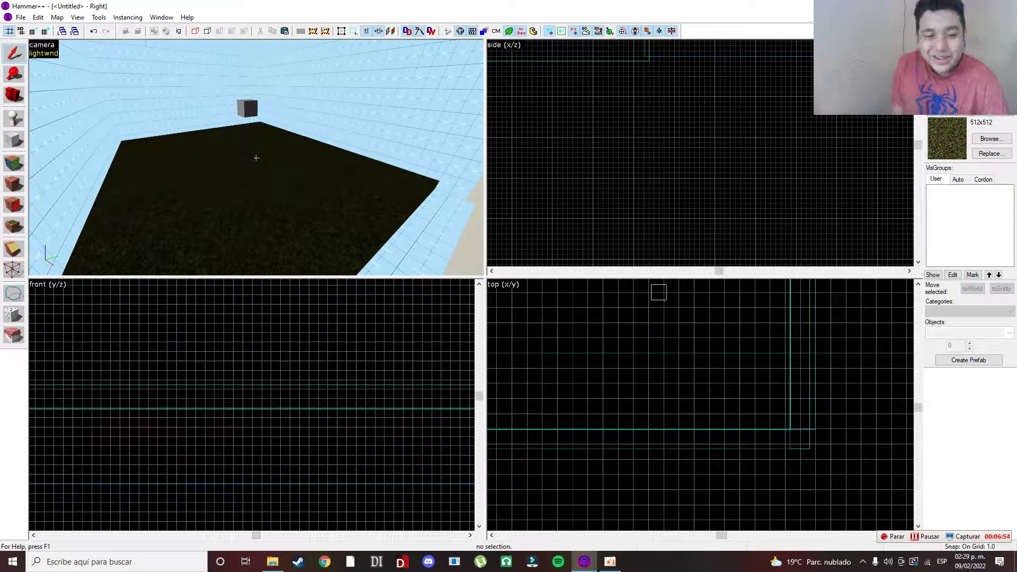
Step: Place a prop_static entity on the grass floor near a corner of the sky box
{"action": "key", "text": "w"}
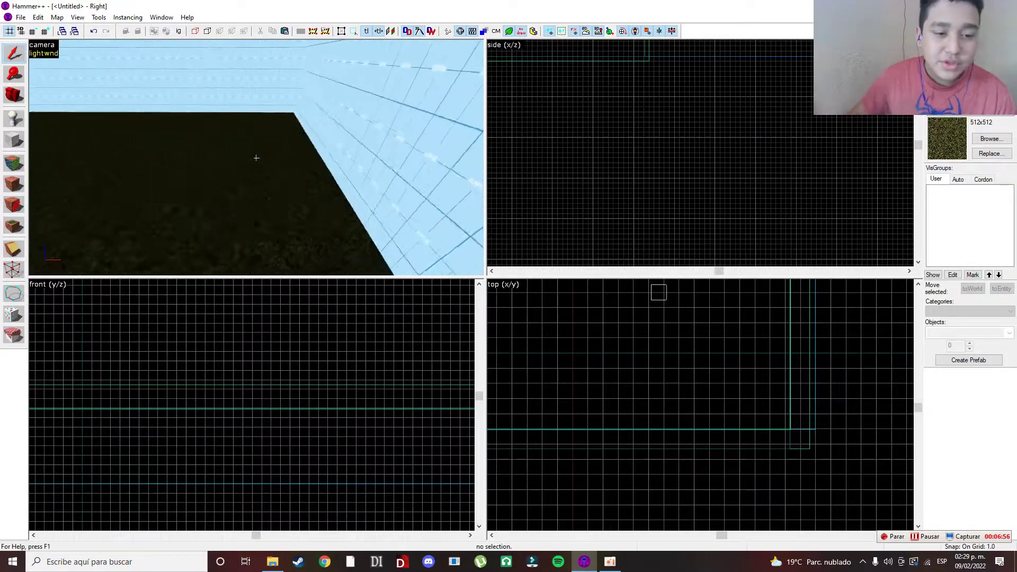
{"action": "key", "text": "w"}
{"action": "key", "text": "z"}
{"action": "left_click", "coordinate": [215, 149]}
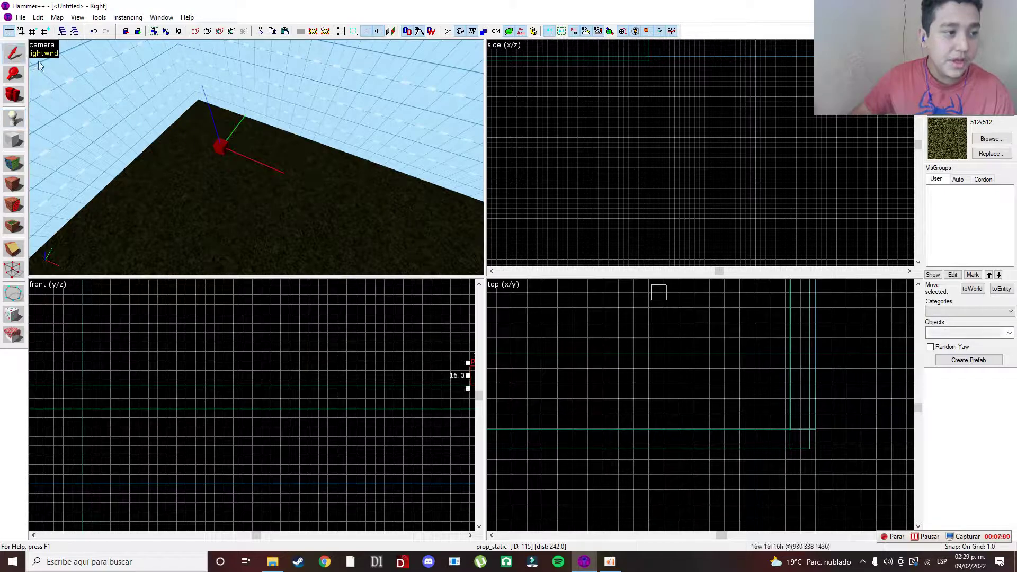
Step: Change the placed entity's class to prop_dynamic and apply it
{"action": "double_click", "coordinate": [223, 149]}
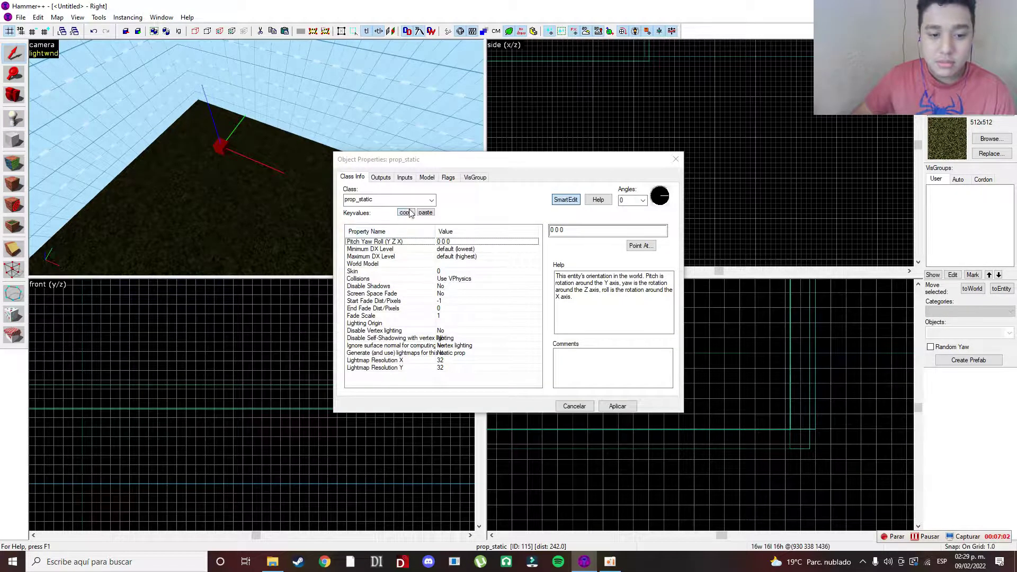
{"action": "key", "text": "BackSpace"}
{"action": "key", "text": "BackSpace"}
{"action": "key", "text": "BackSpace"}
{"action": "key", "text": "BackSpace"}
{"action": "key", "text": "BackSpace"}
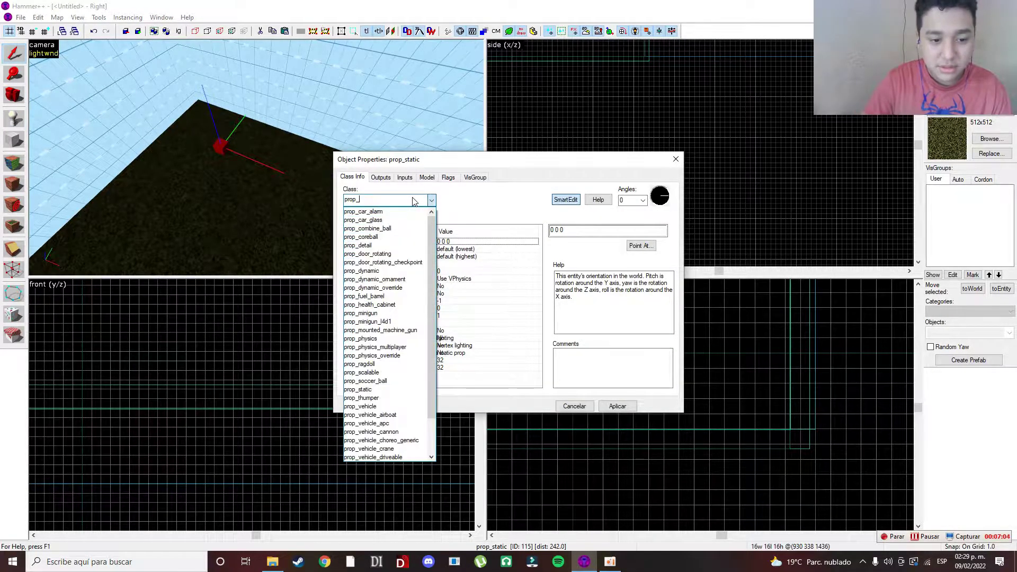
{"action": "type", "text": "dy"}
{"action": "left_click", "coordinate": [409, 212]}
{"action": "left_click", "coordinate": [618, 406]}
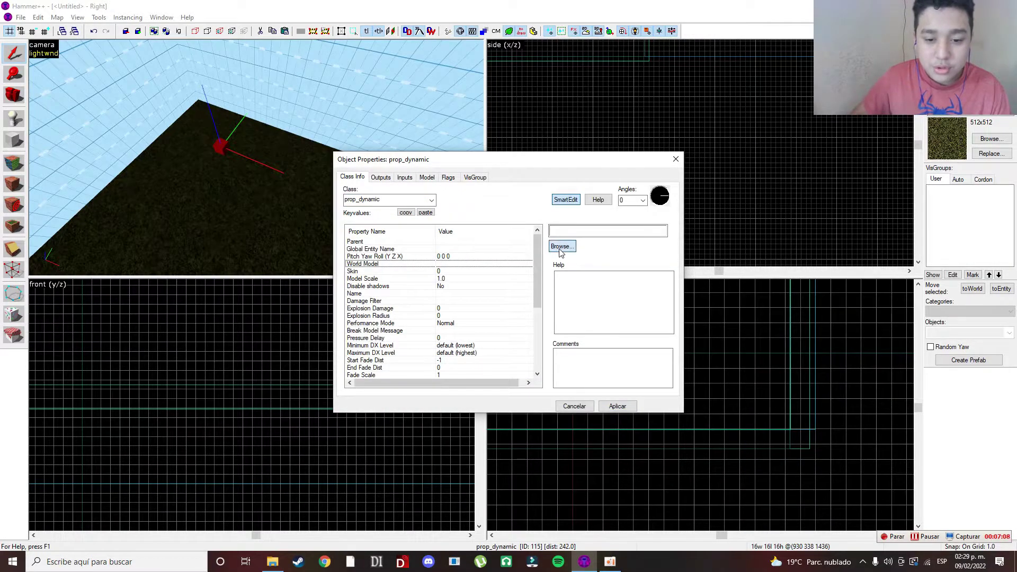
Step: Browse for the prop's world model in the props_buildings folder with the "door" filter cleared
{"action": "left_click", "coordinate": [561, 247]}
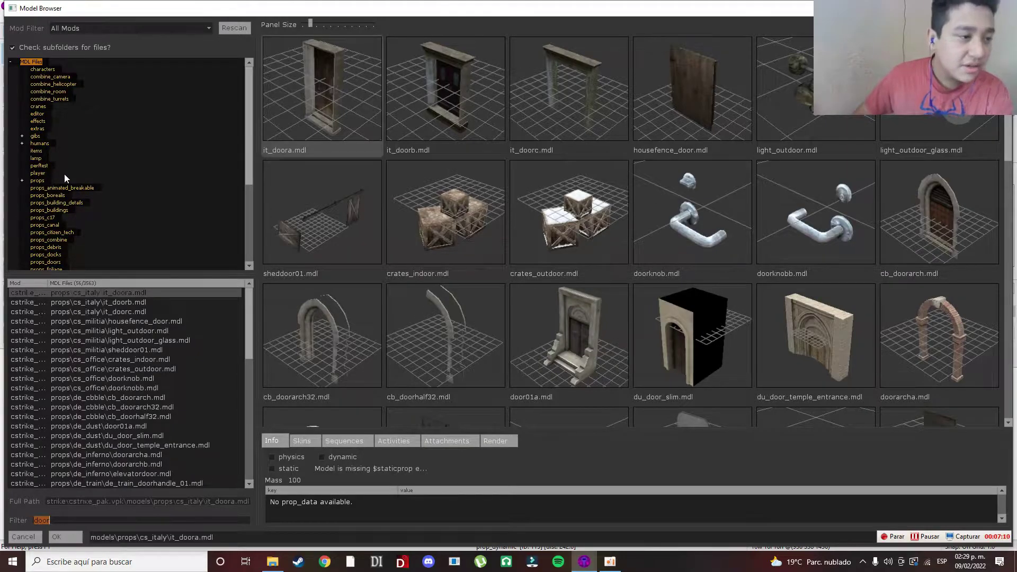
{"action": "left_click", "coordinate": [36, 158]}
{"action": "left_click", "coordinate": [68, 173]}
{"action": "scroll", "coordinate": [74, 185], "scroll_direction": "down", "scroll_amount": 5}
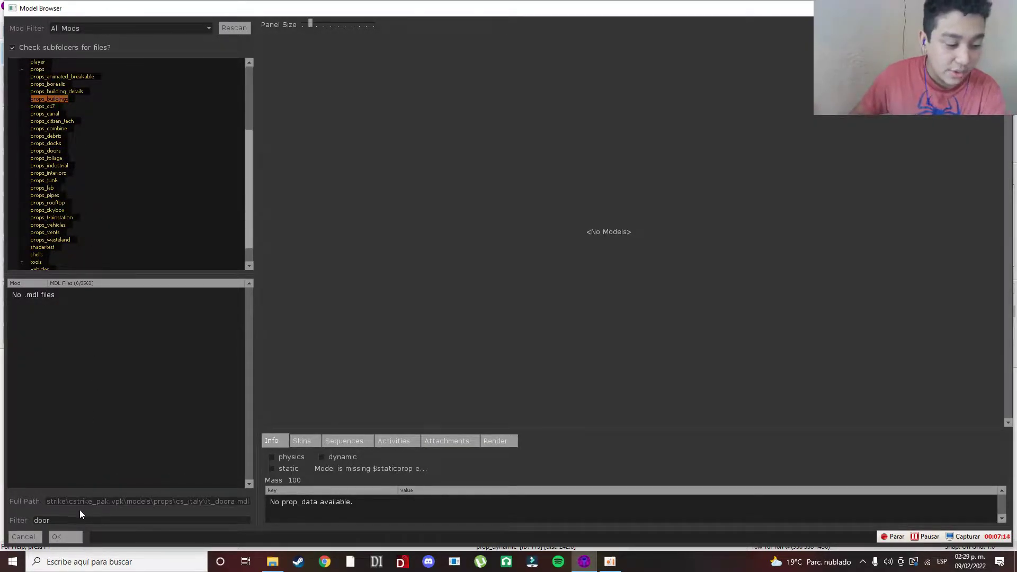
{"action": "left_click_drag", "start_coordinate": [53, 521], "coordinate": [10, 520]}
{"action": "scroll", "coordinate": [455, 194], "scroll_direction": "down", "scroll_amount": 3}
{"action": "scroll", "coordinate": [452, 212], "scroll_direction": "up", "scroll_amount": 3}
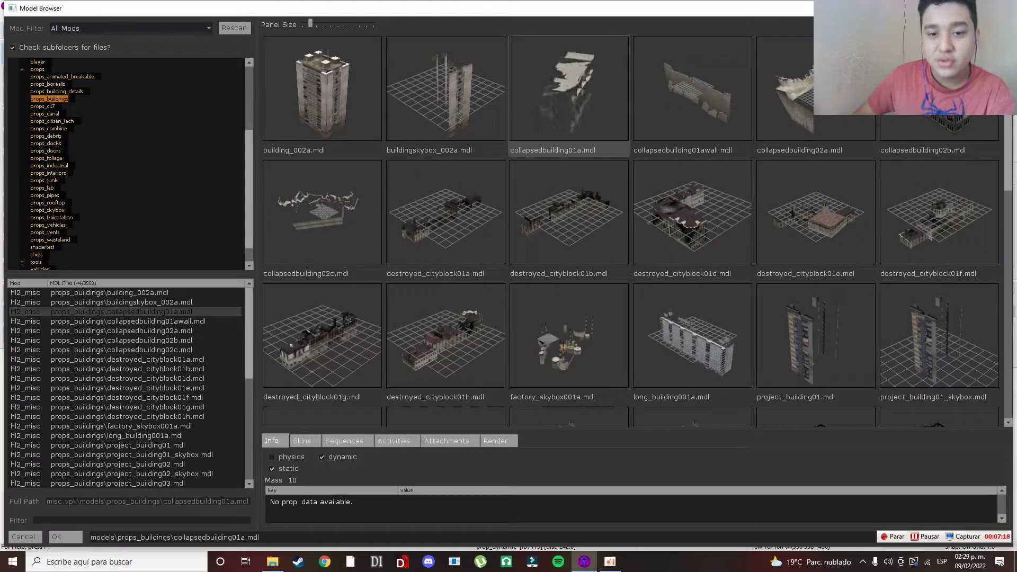
Step: Look through the building models, assign row_res_1.mdl as the prop's world model, and close its properties
{"action": "left_click", "coordinate": [718, 218]}
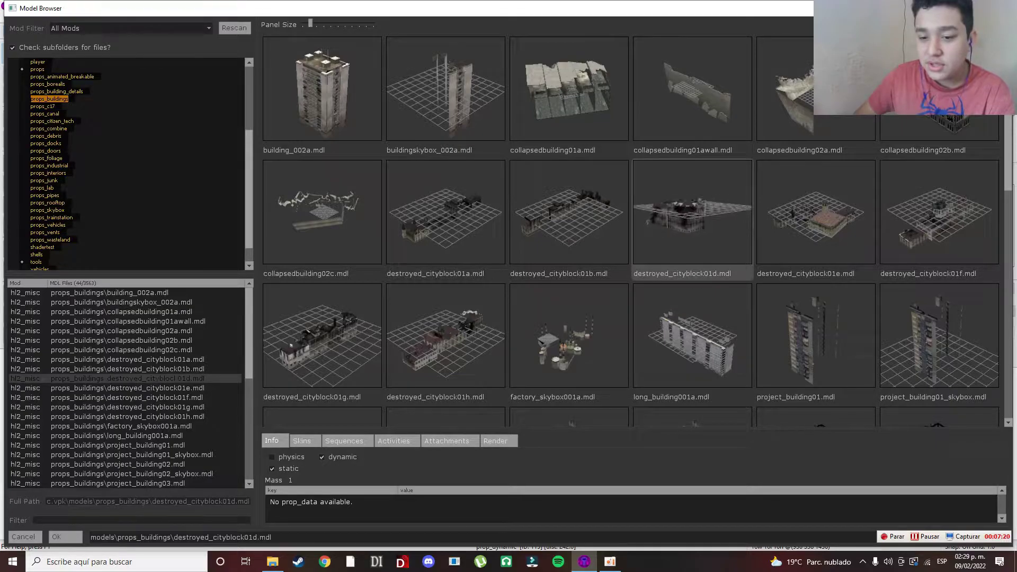
{"action": "left_click", "coordinate": [816, 358]}
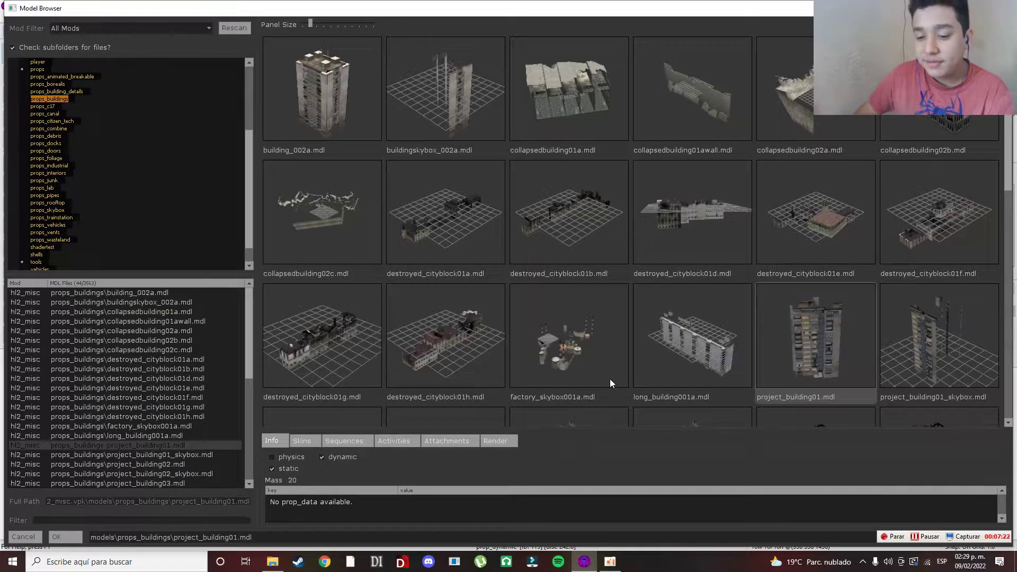
{"action": "scroll", "coordinate": [518, 343], "scroll_direction": "down", "scroll_amount": 2}
{"action": "scroll", "coordinate": [518, 342], "scroll_direction": "down", "scroll_amount": 1}
{"action": "scroll", "coordinate": [635, 328], "scroll_direction": "down", "scroll_amount": 6}
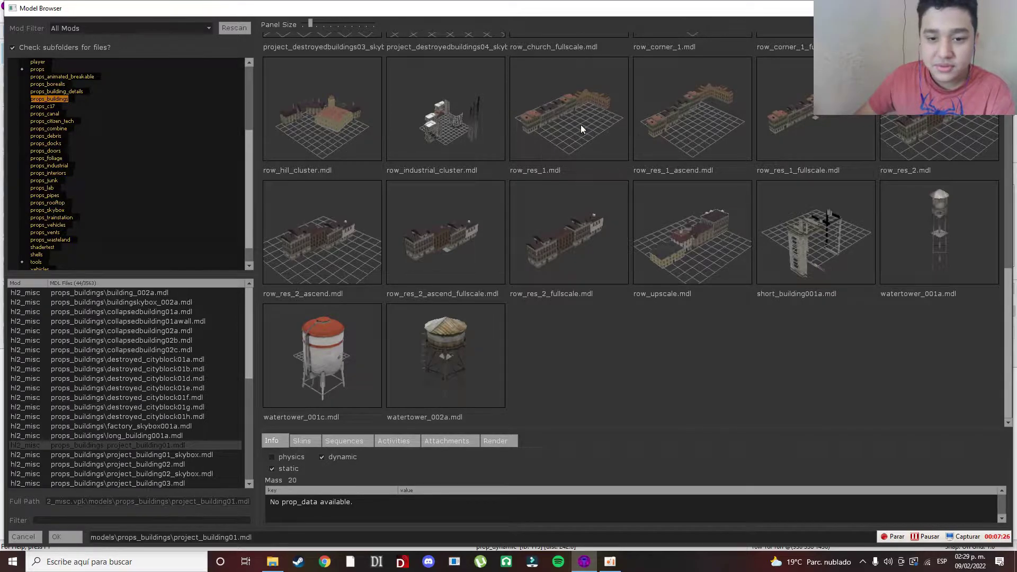
{"action": "double_click", "coordinate": [608, 124]}
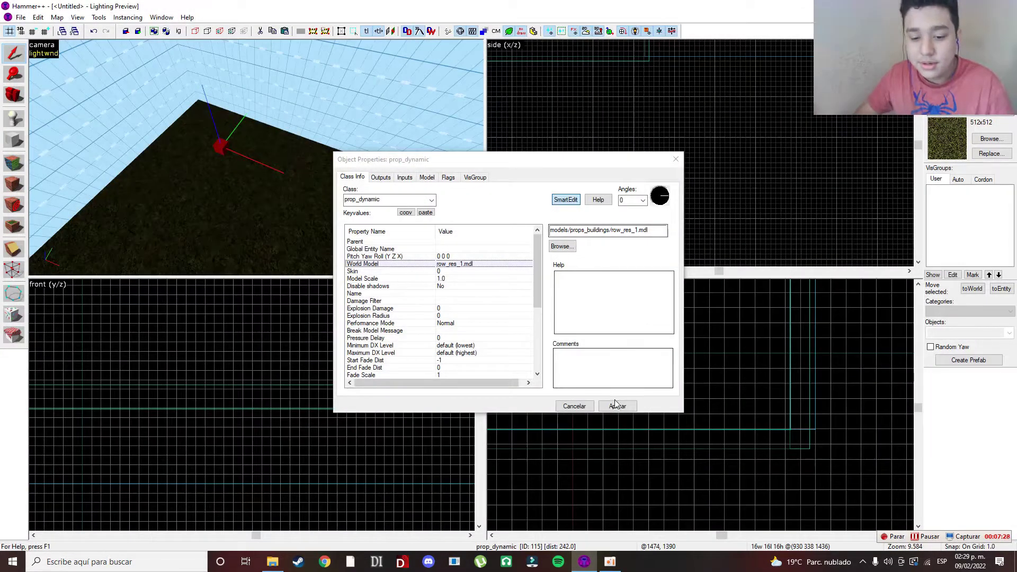
{"action": "key", "text": "z"}
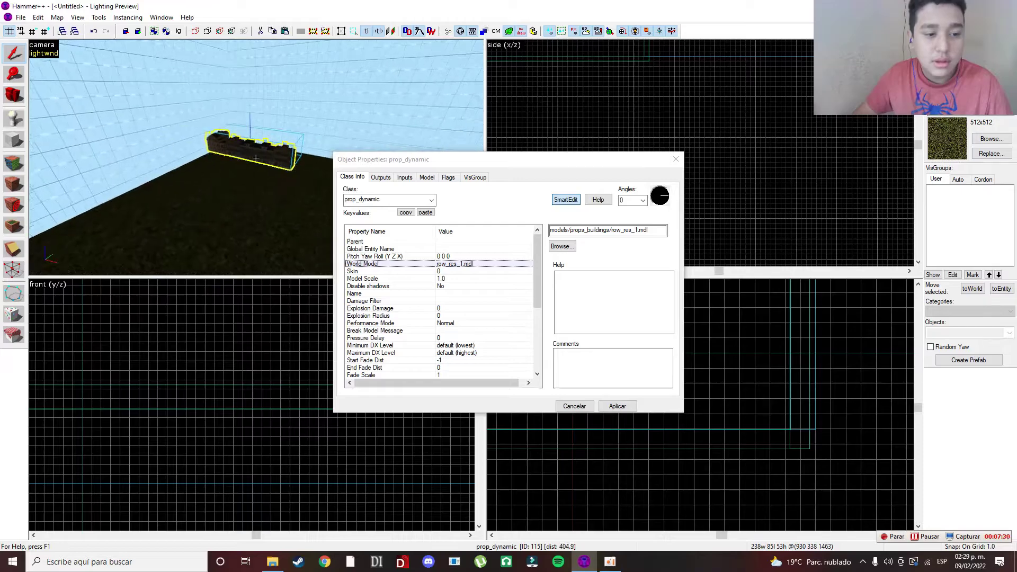
{"action": "key", "text": "z"}
{"action": "left_click", "coordinate": [676, 159]}
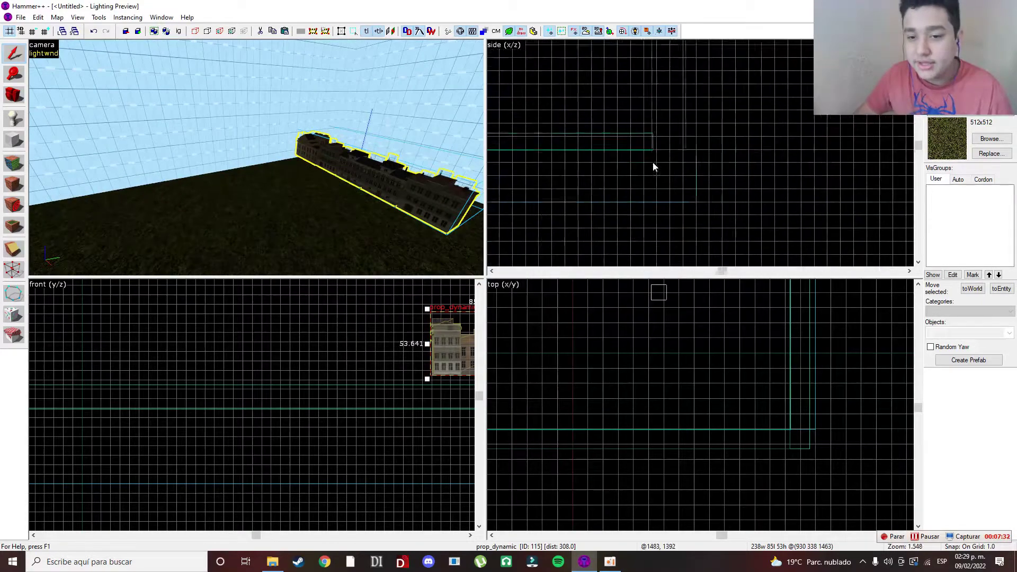
Step: Rotate the building row 90 degrees in the top view and move it into the corner of the sky box
{"action": "scroll", "coordinate": [421, 366], "scroll_direction": "down", "scroll_amount": 5}
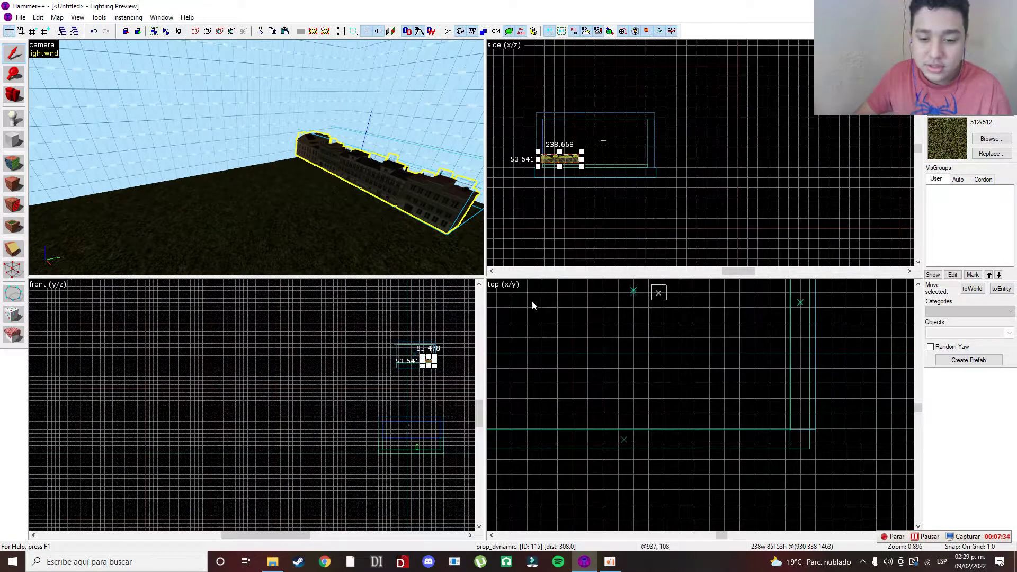
{"action": "scroll", "coordinate": [608, 389], "scroll_direction": "down", "scroll_amount": 5}
{"action": "scroll", "coordinate": [596, 385], "scroll_direction": "up", "scroll_amount": 10}
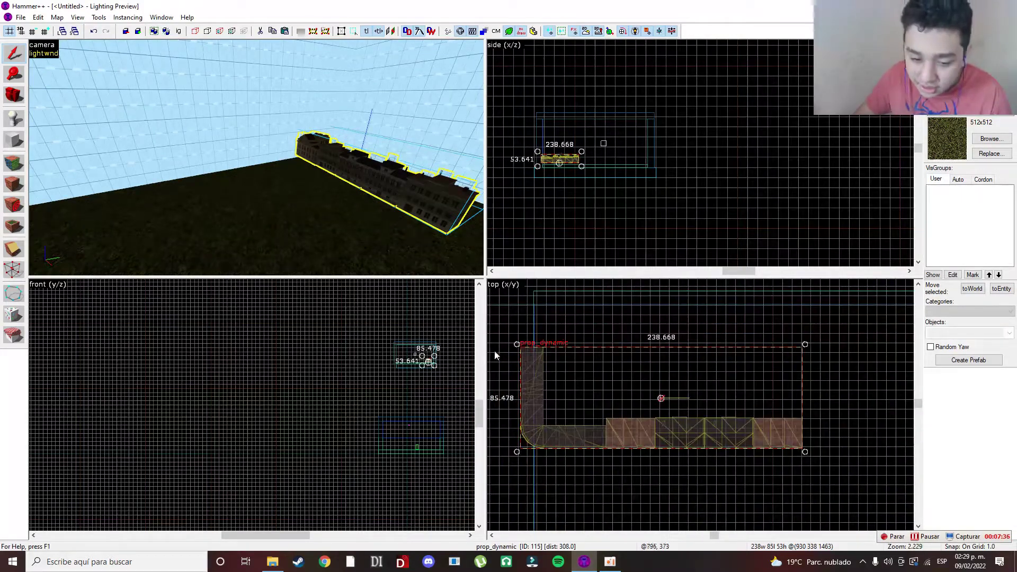
{"action": "left_click_drag", "start_coordinate": [516, 344], "coordinate": [545, 353]}
{"action": "left_click", "coordinate": [669, 358]}
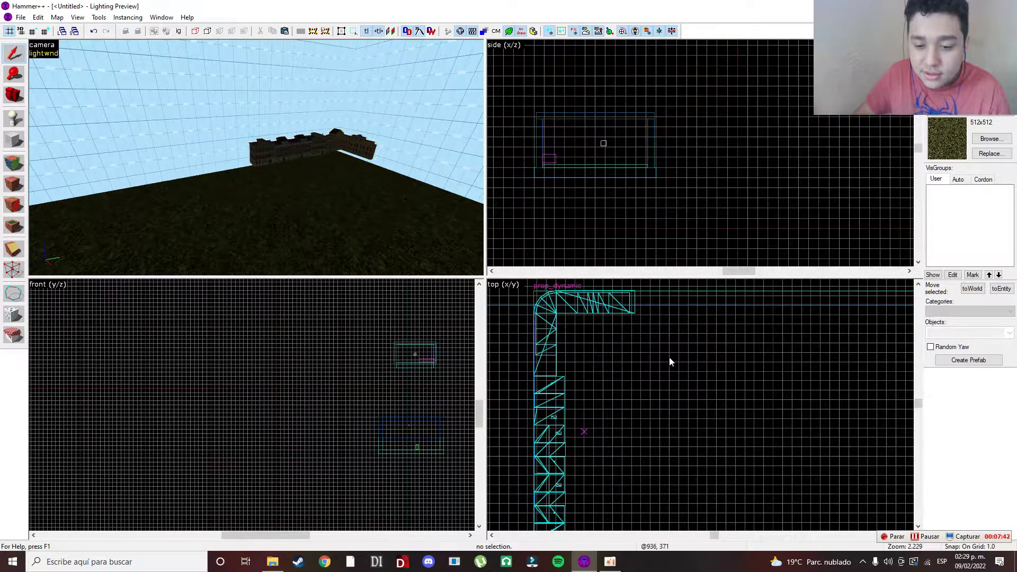
Step: Lower the building row onto the grass surface in the side view and deselect it
{"action": "key", "text": "w"}
{"action": "left_click", "coordinate": [256, 157]}
{"action": "key", "text": "z"}
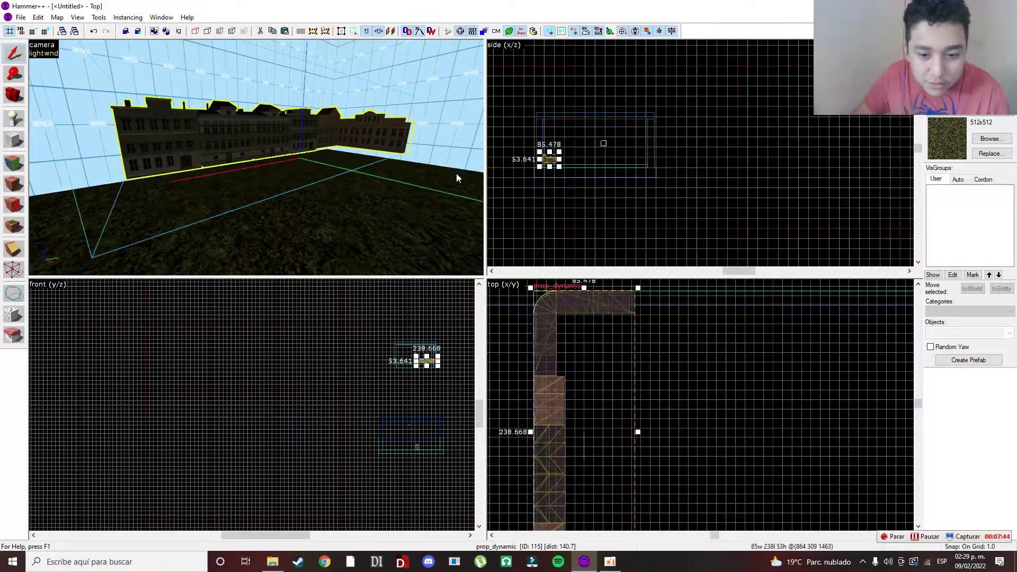
{"action": "scroll", "coordinate": [540, 172], "scroll_direction": "up", "scroll_amount": 5}
{"action": "scroll", "coordinate": [547, 173], "scroll_direction": "up", "scroll_amount": 10}
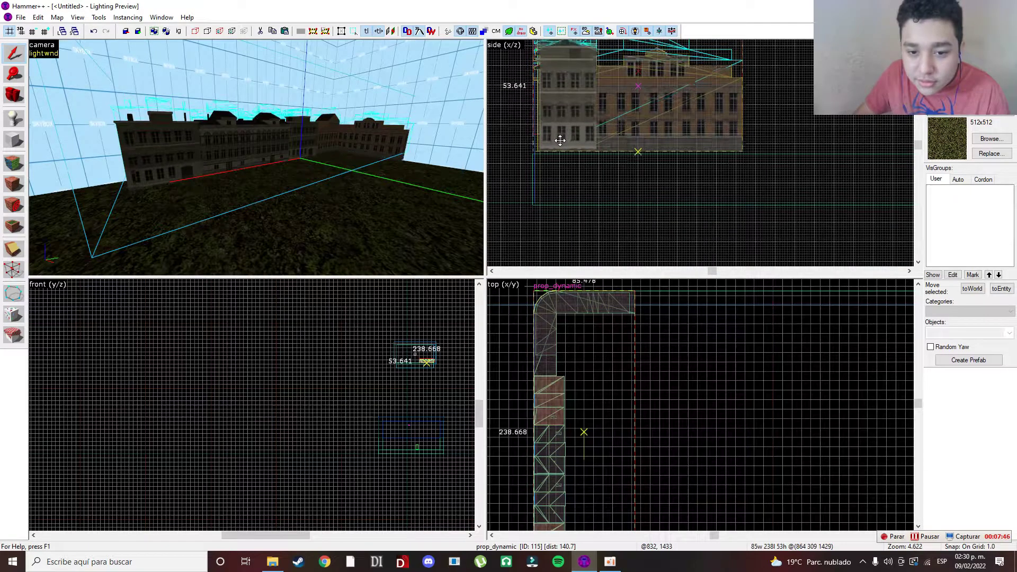
{"action": "left_click", "coordinate": [572, 166]}
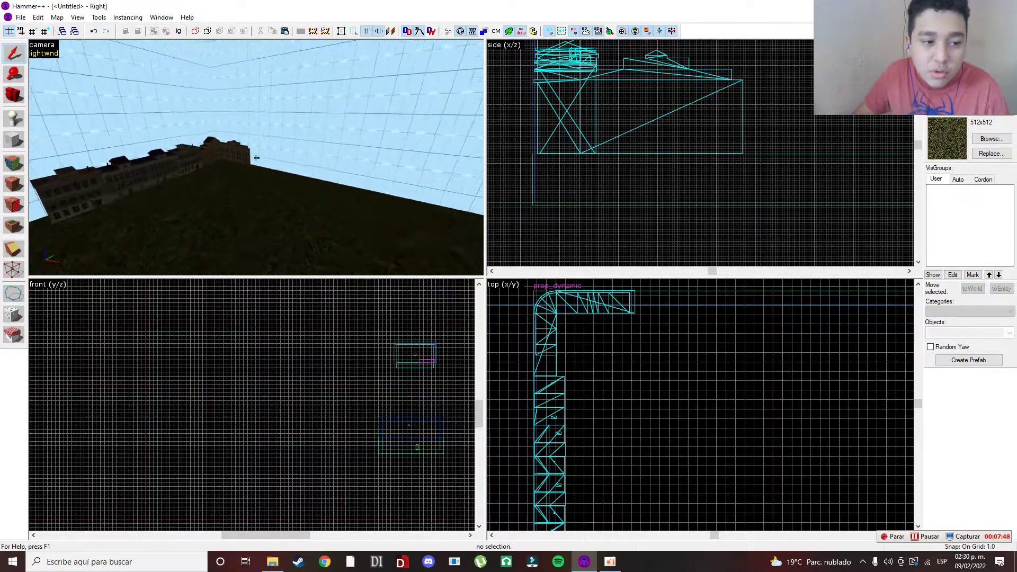
Step: Convert the top face of the grass block into a displacement with power 4
{"action": "key", "text": "z"}
{"action": "left_click", "coordinate": [14, 163]}
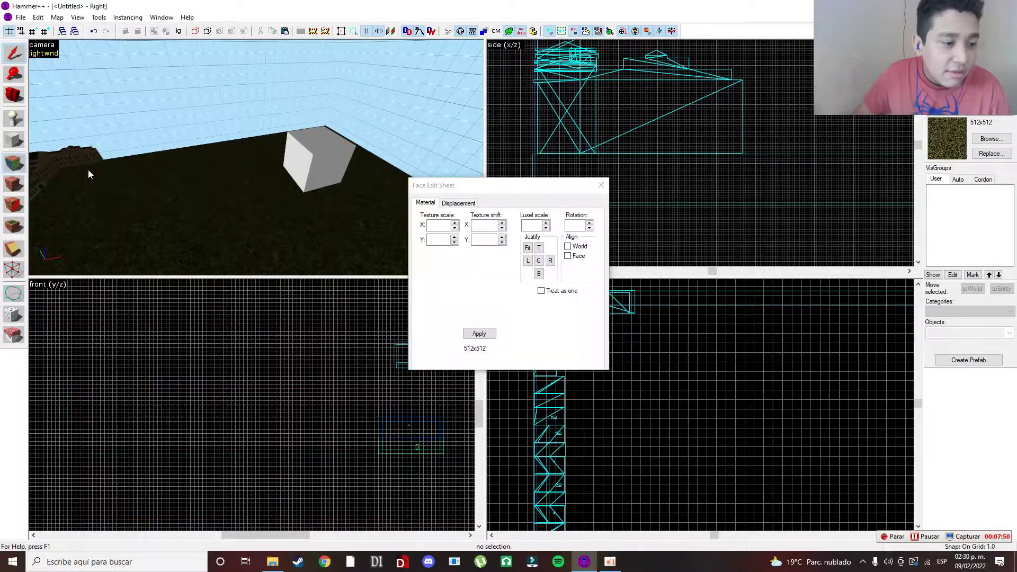
{"action": "left_click", "coordinate": [212, 188]}
{"action": "left_click", "coordinate": [458, 204]}
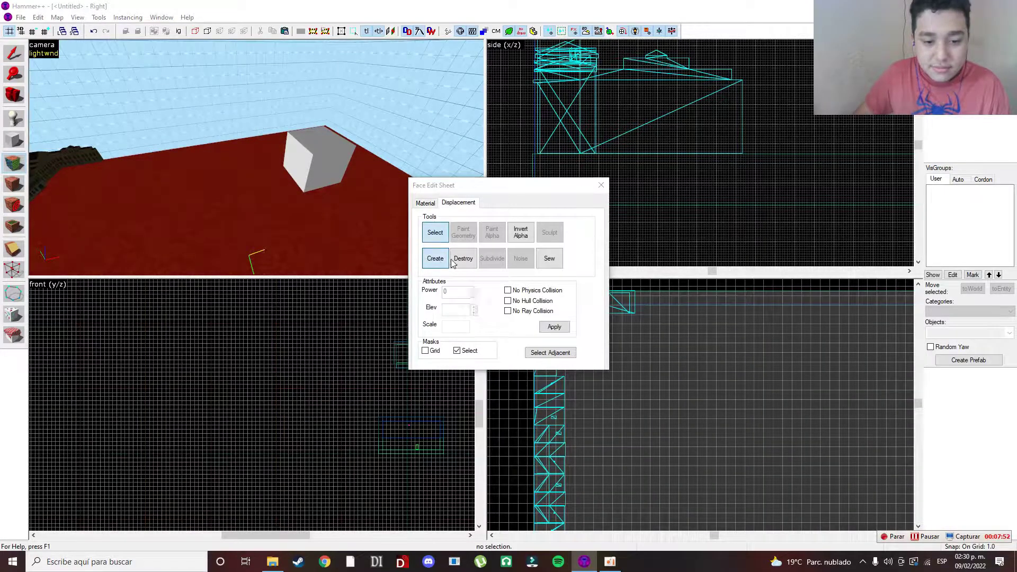
{"action": "left_click", "coordinate": [448, 259]}
{"action": "left_click", "coordinate": [501, 293]}
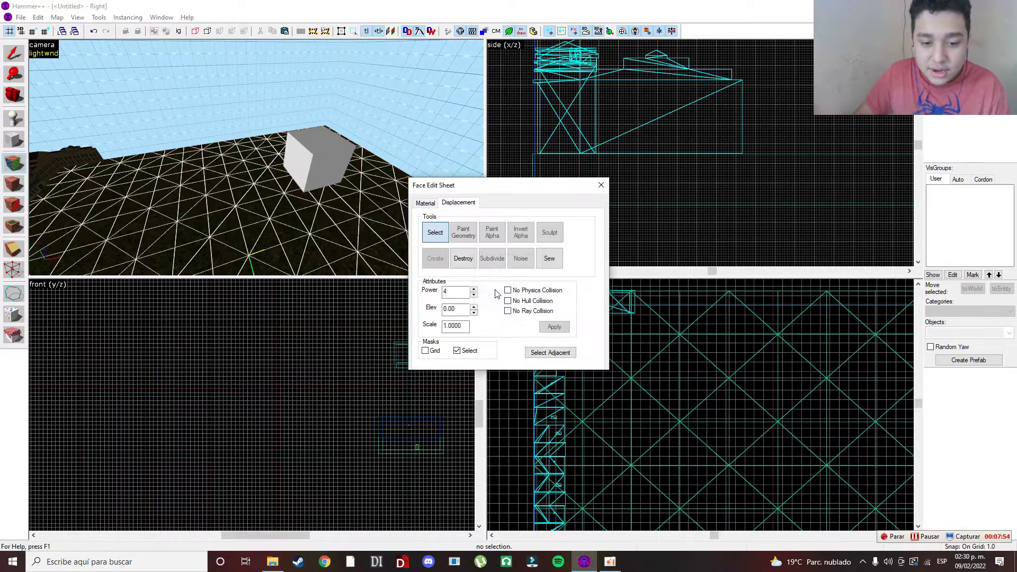
Step: Set up displacement geometry painting with the Raise/Lower effect and a spatial radius of 235
{"action": "left_click", "coordinate": [468, 239]}
{"action": "left_click", "coordinate": [431, 251]}
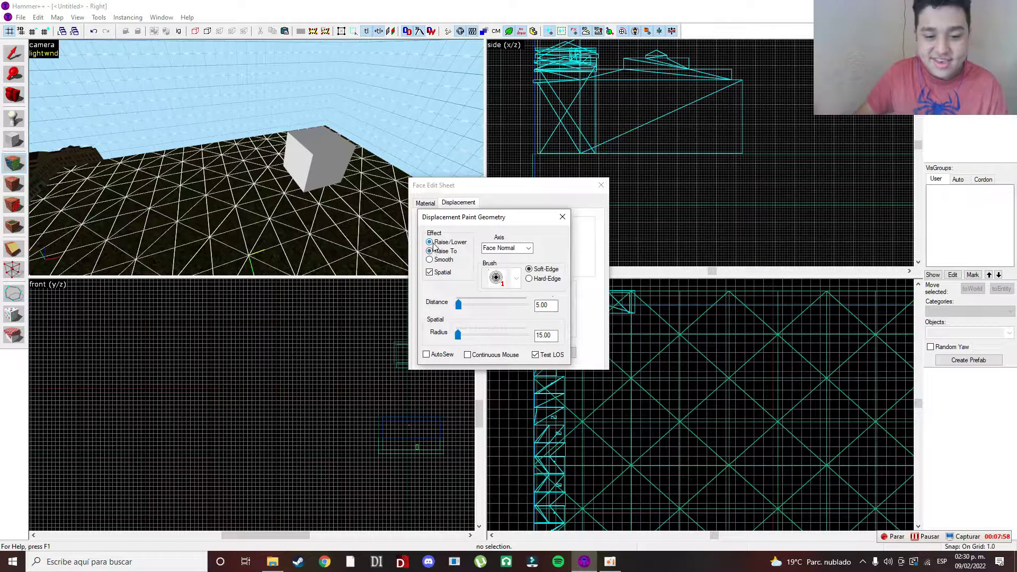
{"action": "left_click_drag", "start_coordinate": [471, 336], "coordinate": [473, 336]}
Step: Raise the far edge and corner of the grass displacement slightly with the 5-unit paint distance
{"action": "key", "text": "z"}
{"action": "key", "text": "w"}
{"action": "key", "text": "d"}
{"action": "key", "text": "z"}
{"action": "left_click_drag", "start_coordinate": [252, 137], "coordinate": [289, 113]}
{"action": "left_click", "coordinate": [284, 118]}
{"action": "key", "text": "z"}
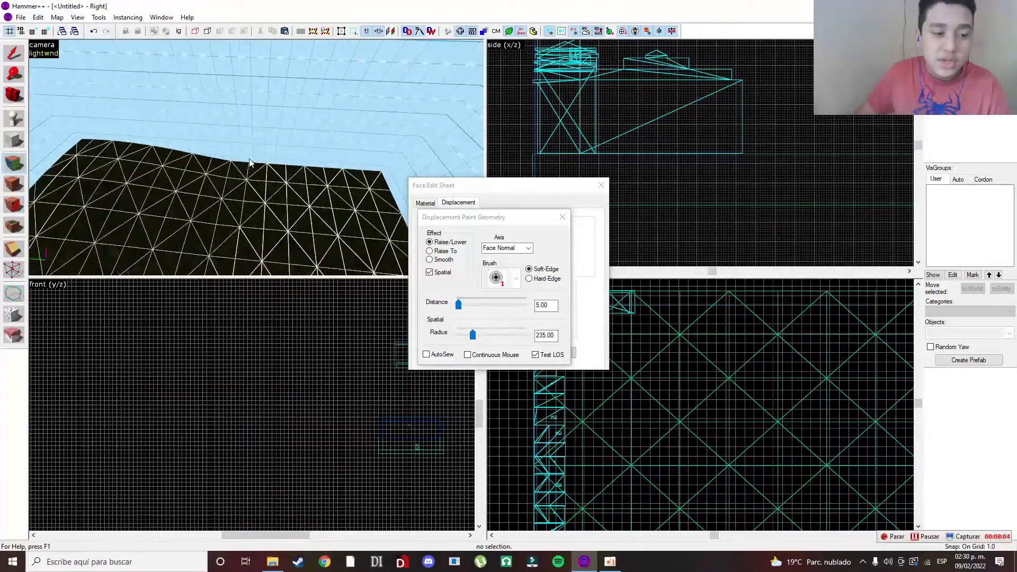
{"action": "key", "text": "z"}
{"action": "key", "text": "z"}
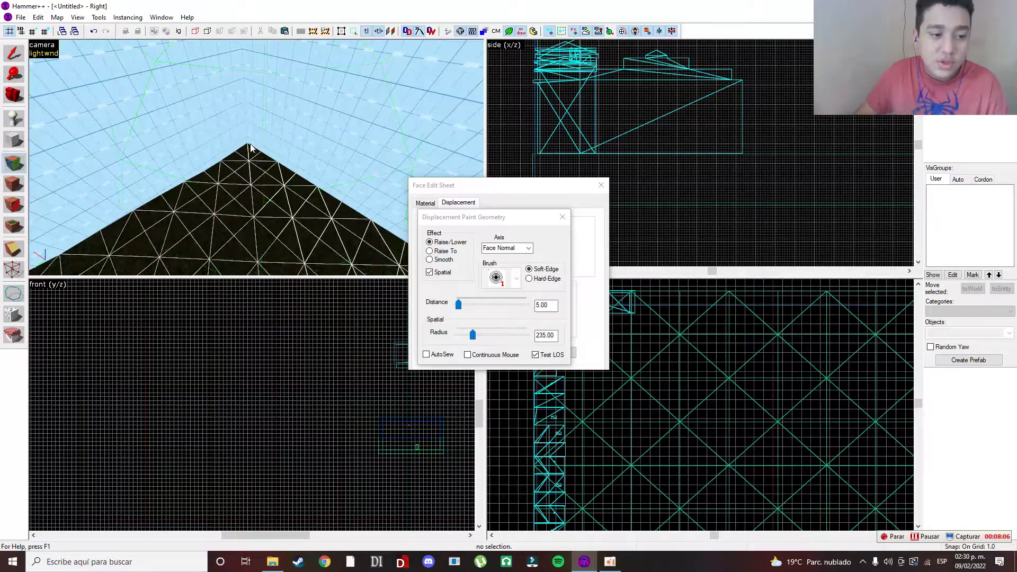
{"action": "left_click_drag", "start_coordinate": [249, 147], "coordinate": [256, 153]}
Step: Set the paint distance to 39, raise hills along the edges and corners of the grass displacement, and close the face editing
{"action": "left_click_drag", "start_coordinate": [460, 304], "coordinate": [467, 305]}
{"action": "left_click", "coordinate": [245, 137]}
{"action": "key", "text": "z"}
{"action": "key", "text": "z"}
{"action": "left_click_drag", "start_coordinate": [262, 162], "coordinate": [257, 161]}
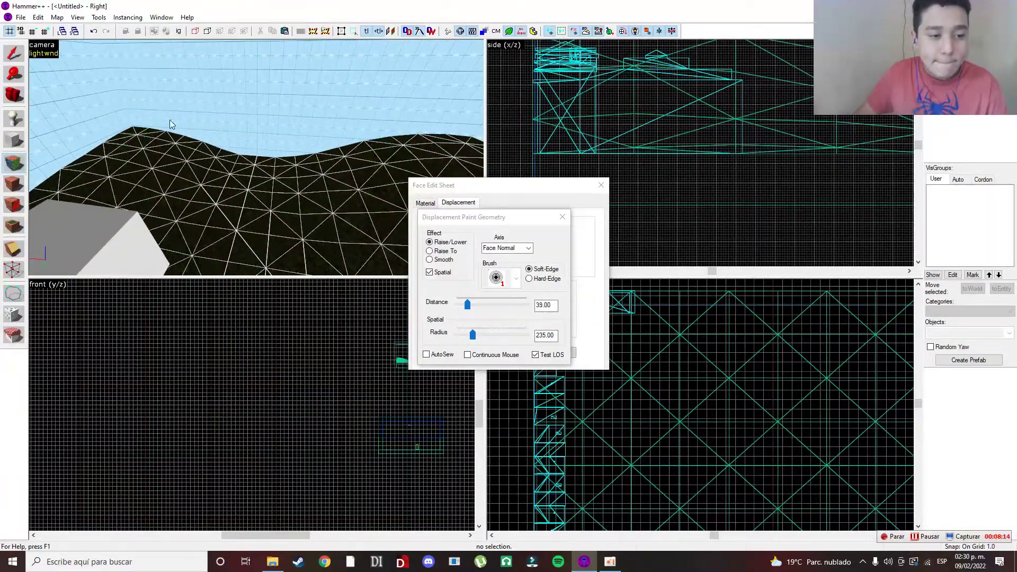
{"action": "left_click", "coordinate": [142, 132]}
{"action": "key", "text": "z"}
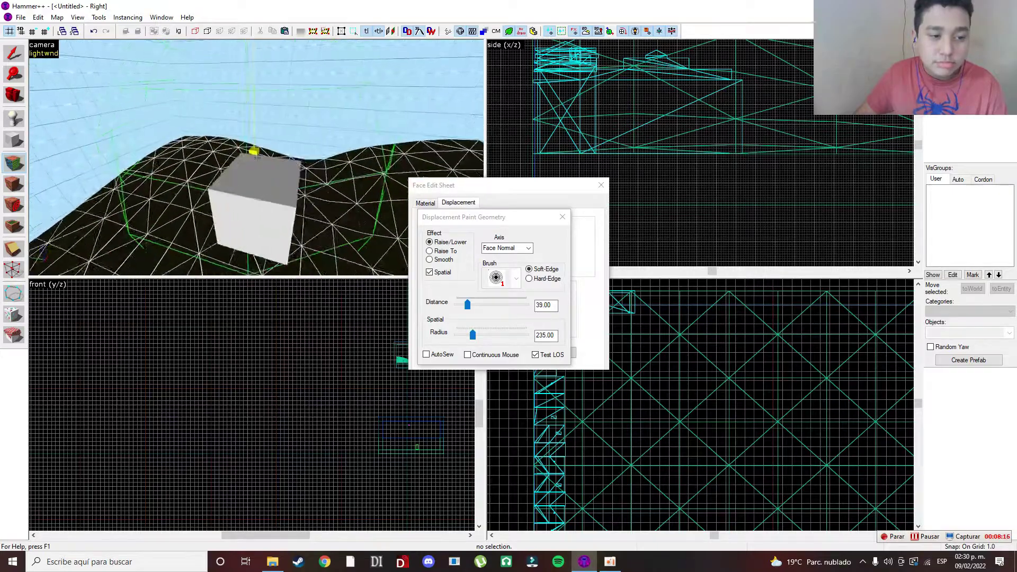
{"action": "left_click_drag", "start_coordinate": [257, 157], "coordinate": [246, 152]}
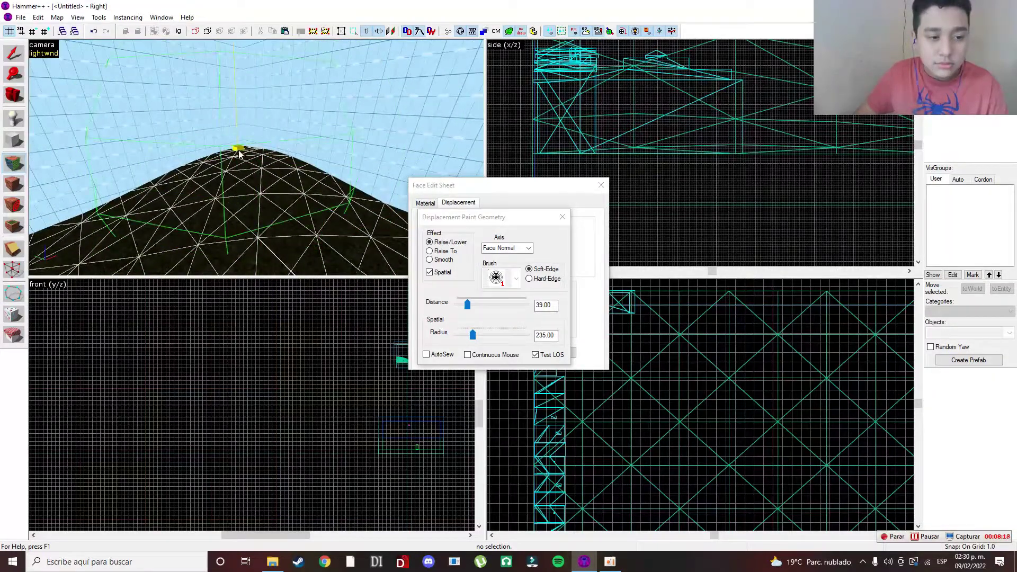
{"action": "left_click", "coordinate": [239, 154]}
{"action": "left_click", "coordinate": [565, 217]}
{"action": "left_click", "coordinate": [601, 185]}
Step: Examine the sculpted hills and the background buildings from several angles inside the sky box
{"action": "key", "text": "z"}
{"action": "key", "text": "s"}
{"action": "key", "text": "w"}
{"action": "key", "text": "d"}
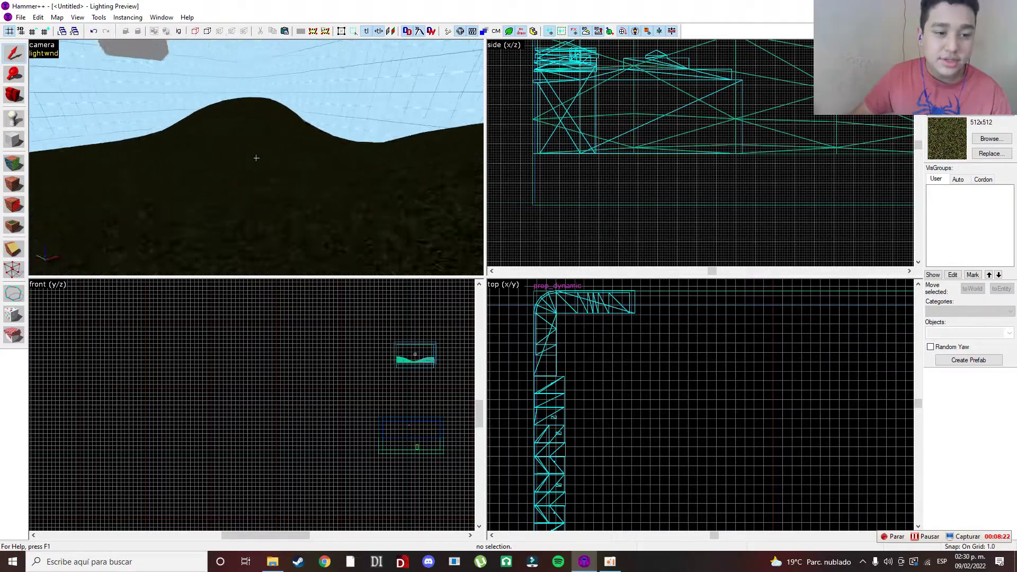
{"action": "key", "text": "w"}
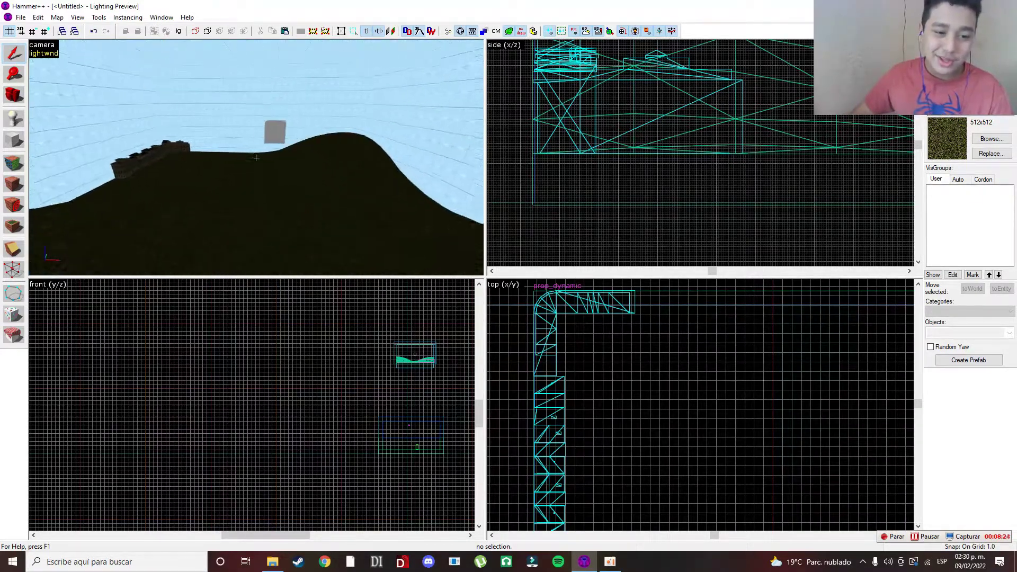
{"action": "key", "text": "s"}
{"action": "key", "text": "w"}
{"action": "key", "text": "s"}
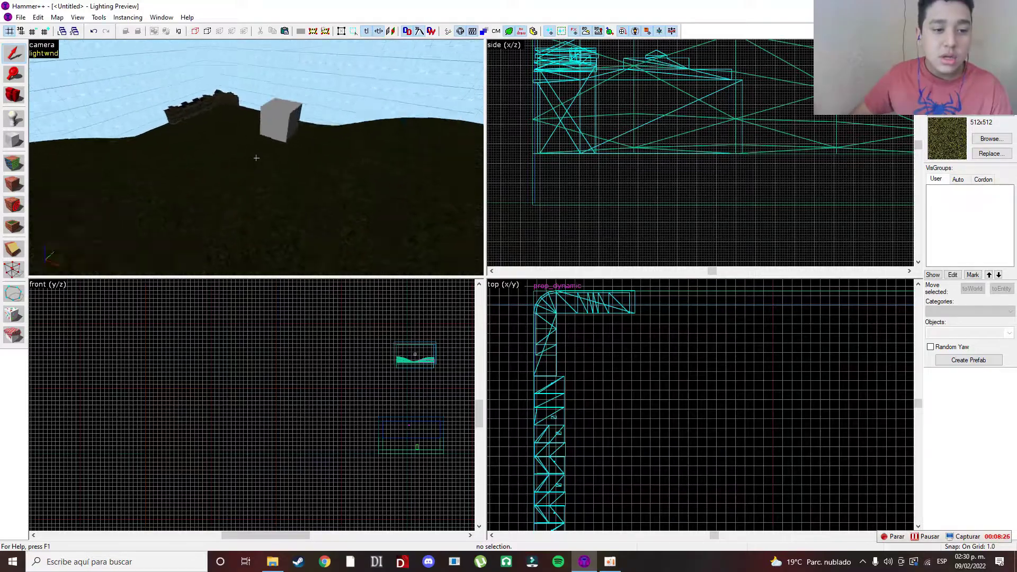
{"action": "key", "text": "d"}
{"action": "key", "text": "z"}
{"action": "key", "text": "z"}
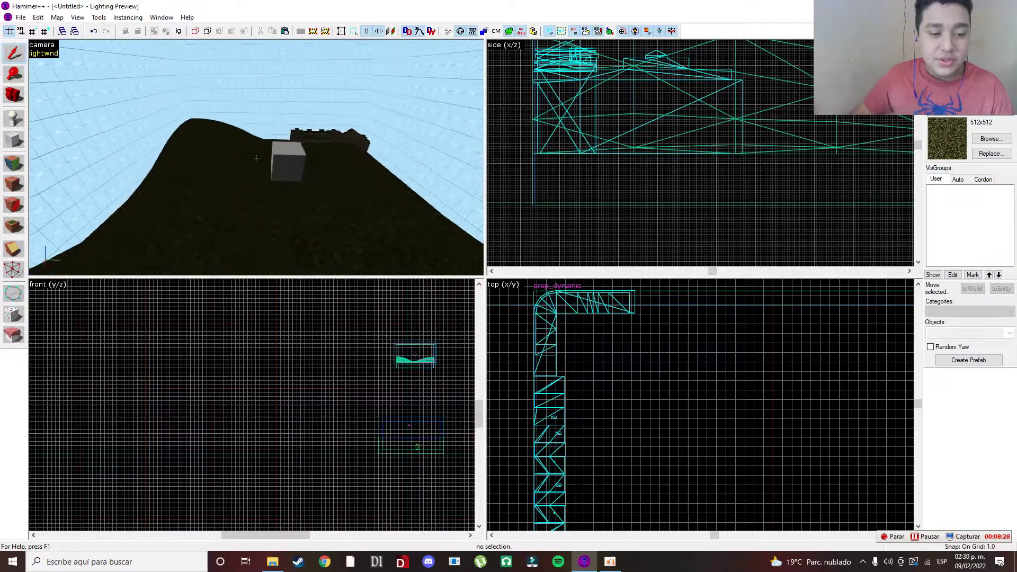
{"action": "key", "text": "s"}
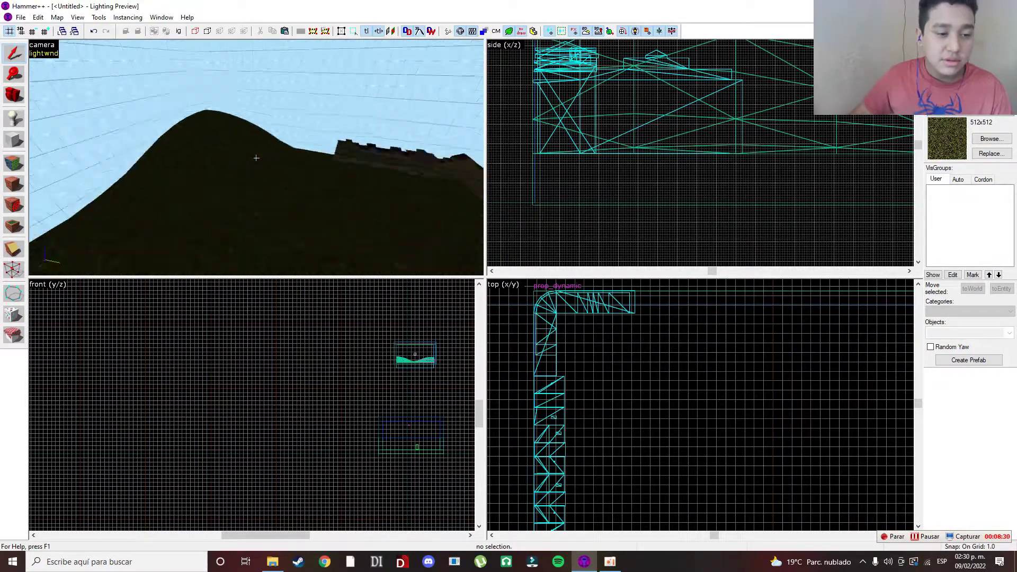
{"action": "key", "text": "s"}
{"action": "key", "text": "w"}
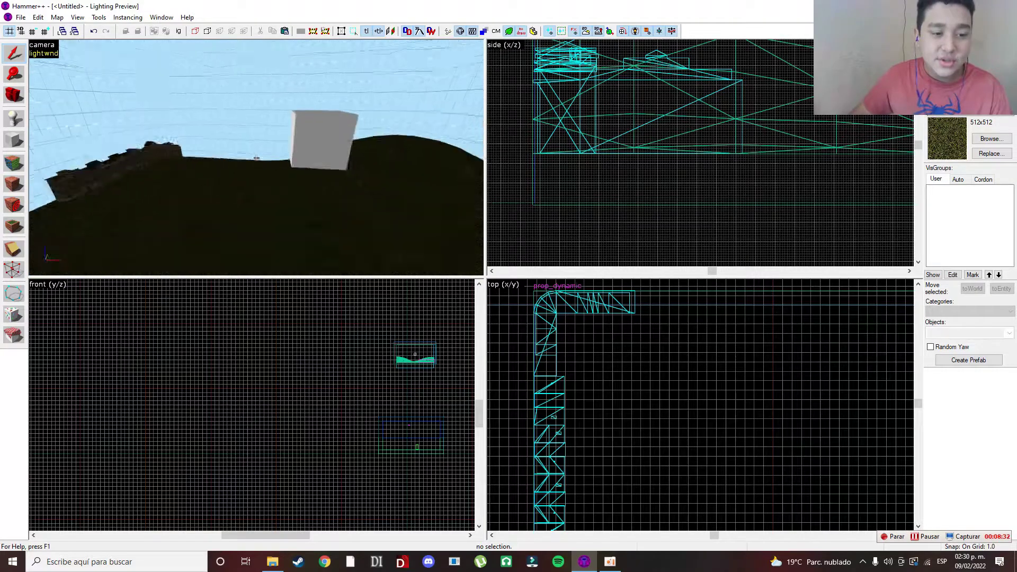
{"action": "key", "text": "s"}
{"action": "key", "text": "w"}
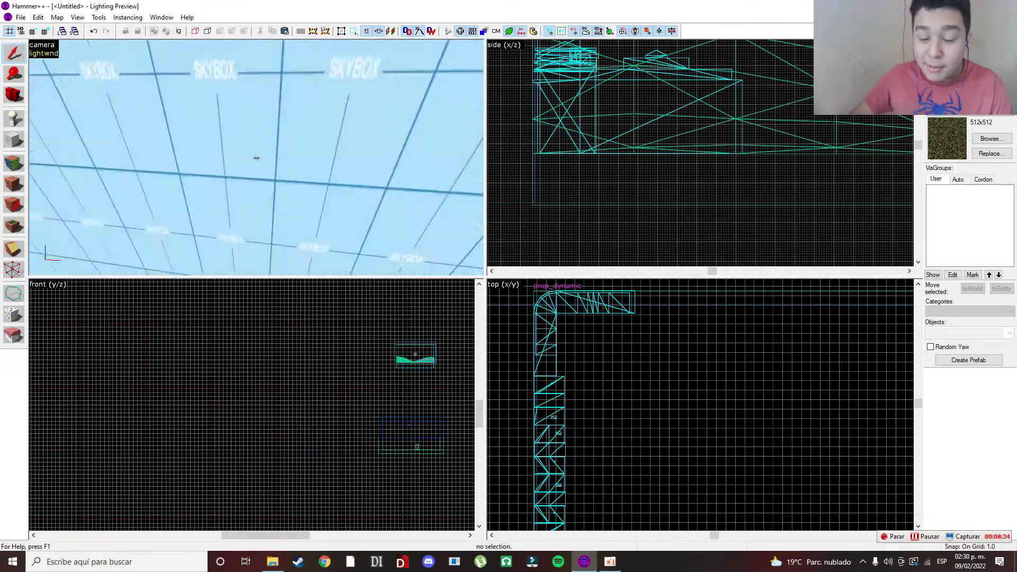
Step: Pick up the concrete/concretewall007a texture from a wall of the walled room as the current texture
{"action": "key", "text": "w"}
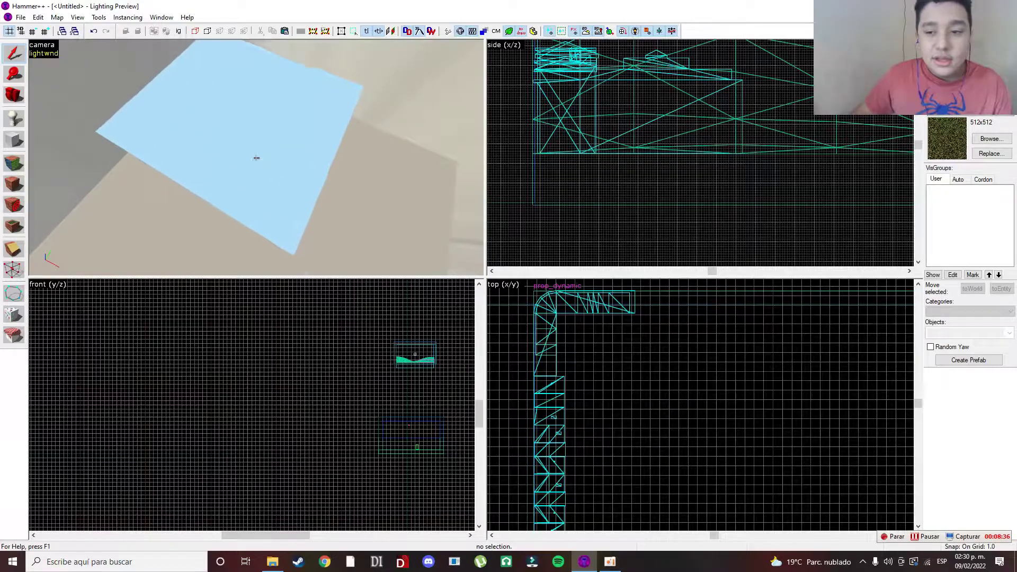
{"action": "key", "text": "w"}
{"action": "key", "text": "s"}
{"action": "key", "text": "w"}
{"action": "key", "text": "z"}
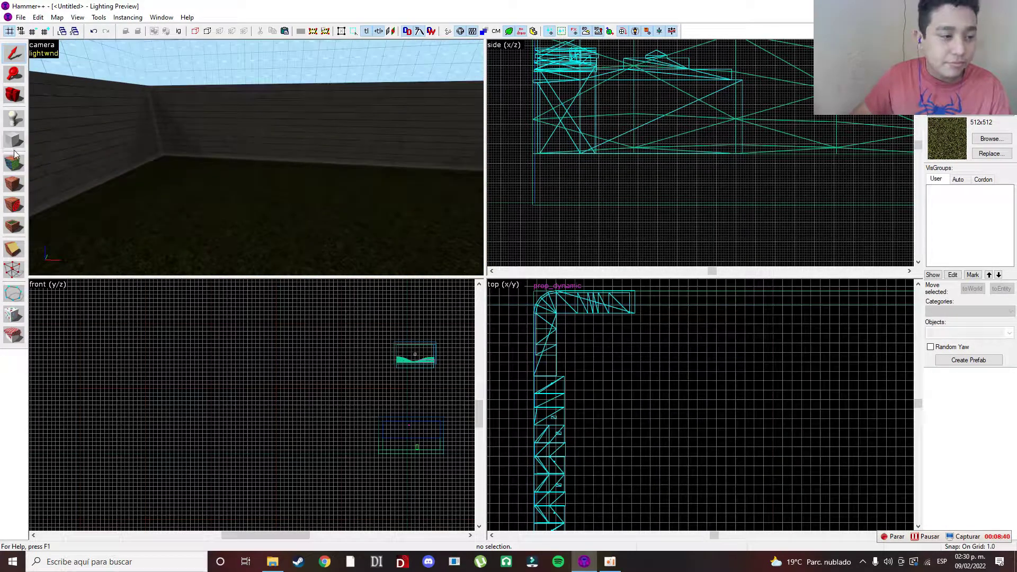
{"action": "left_click", "coordinate": [14, 160]}
{"action": "left_click", "coordinate": [153, 142]}
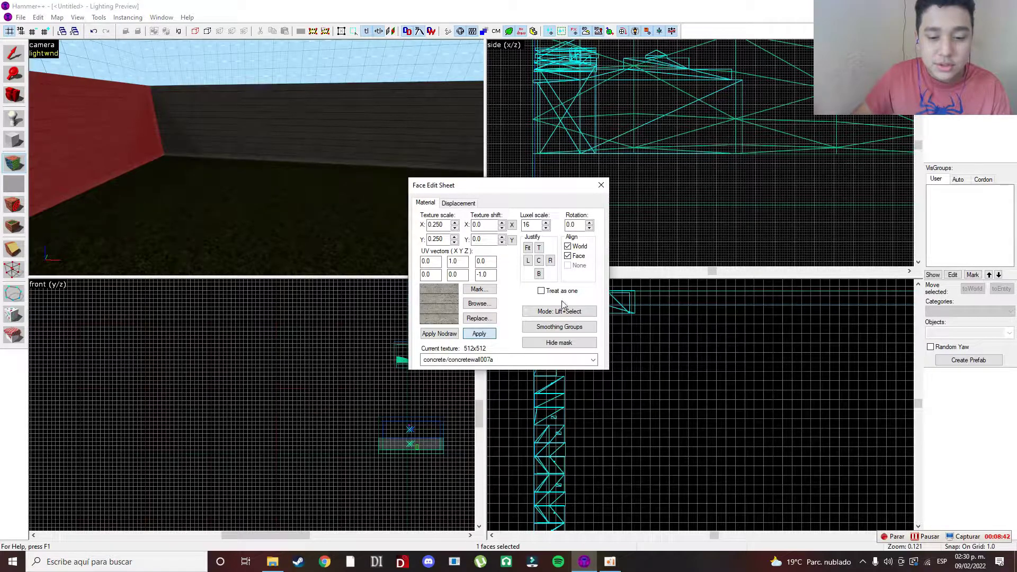
{"action": "left_click", "coordinate": [601, 185]}
Step: Select the room's concrete side wall as reference for new blocks and enlarge the grid to 32 units
{"action": "key", "text": "z"}
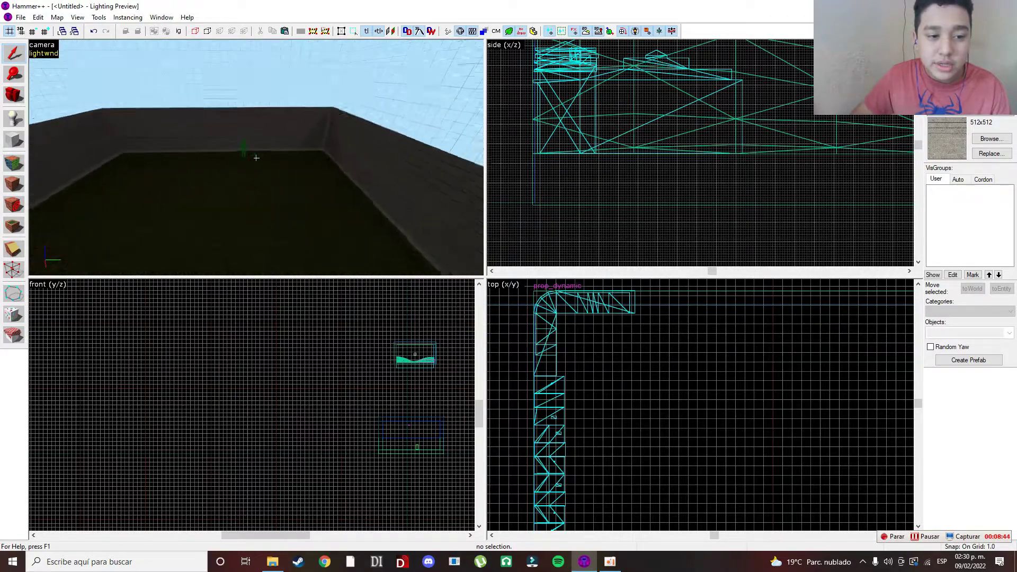
{"action": "key", "text": "z"}
{"action": "left_click", "coordinate": [142, 117]}
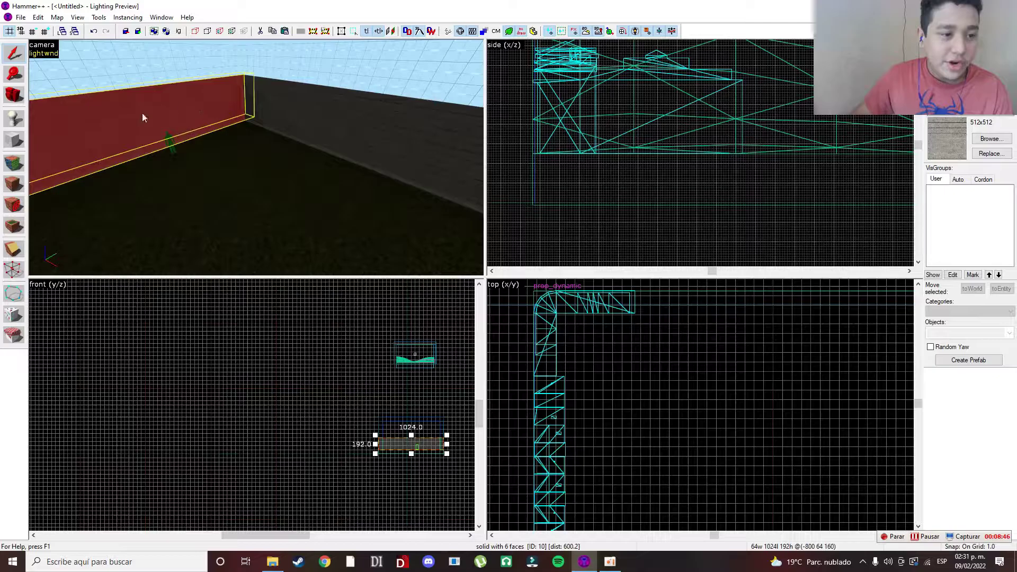
{"action": "left_click", "coordinate": [14, 139]}
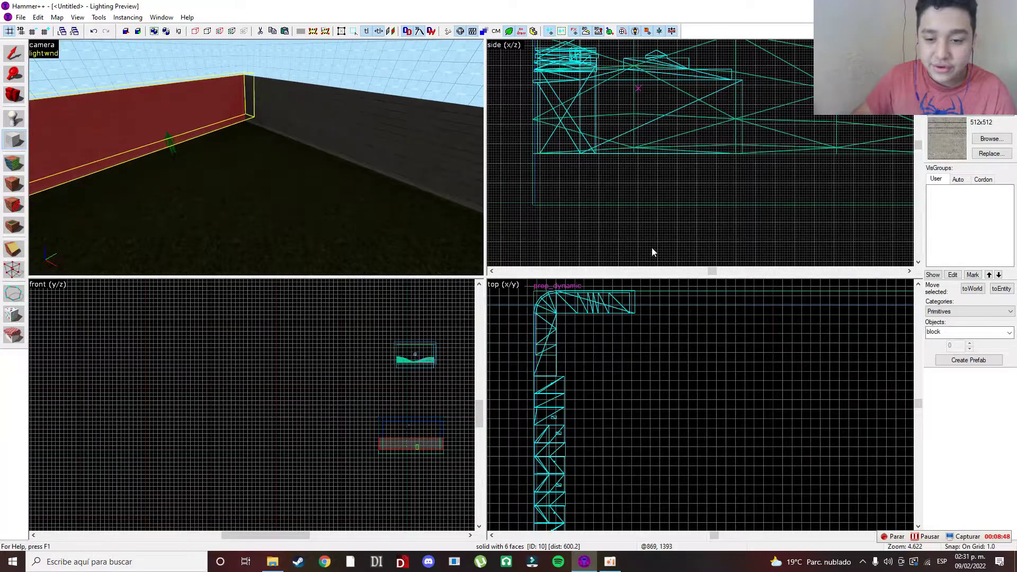
{"action": "scroll", "coordinate": [688, 416], "scroll_direction": "down", "scroll_amount": 16}
{"action": "scroll", "coordinate": [578, 423], "scroll_direction": "up", "scroll_amount": 12}
{"action": "scroll", "coordinate": [612, 413], "scroll_direction": "down", "scroll_amount": 3}
{"action": "scroll", "coordinate": [636, 434], "scroll_direction": "up", "scroll_amount": 6}
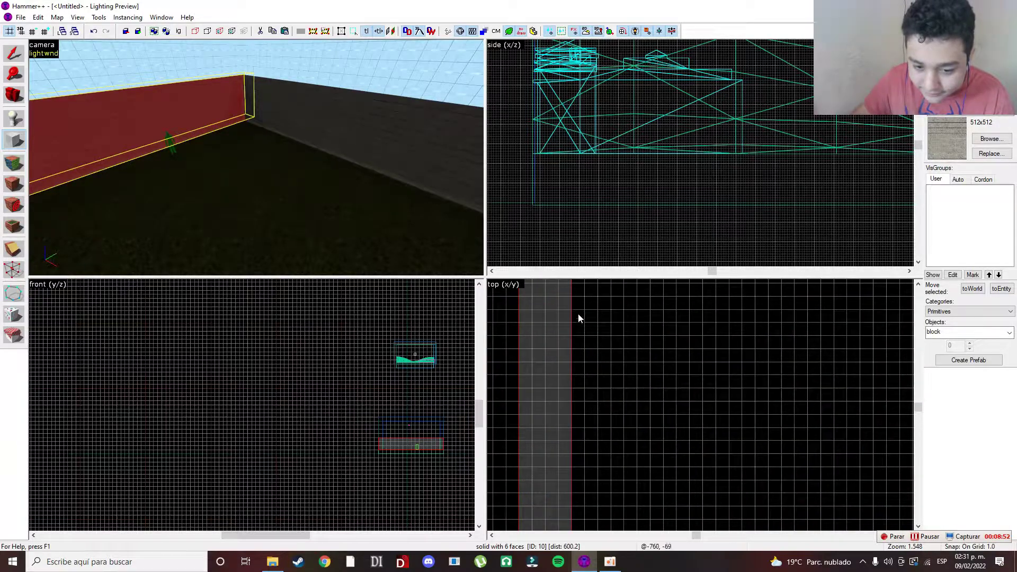
{"action": "left_click", "coordinate": [45, 32]}
{"action": "left_click", "coordinate": [46, 32]}
{"action": "left_click", "coordinate": [46, 31]}
{"action": "left_click", "coordinate": [46, 32]}
{"action": "left_click", "coordinate": [46, 32]}
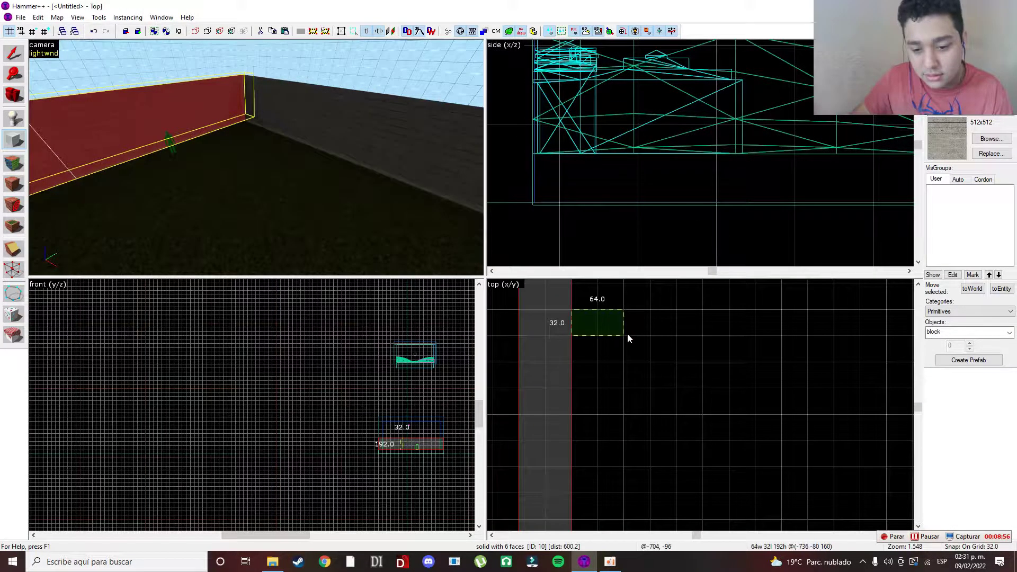
Step: Create a wall block 384 units long, 32 wide and 192 high, extending inward from the room's side wall
{"action": "scroll", "coordinate": [593, 314], "scroll_direction": "down", "scroll_amount": 5}
{"action": "left_click_drag", "start_coordinate": [625, 330], "coordinate": [729, 306]}
{"action": "right_click", "coordinate": [716, 301]}
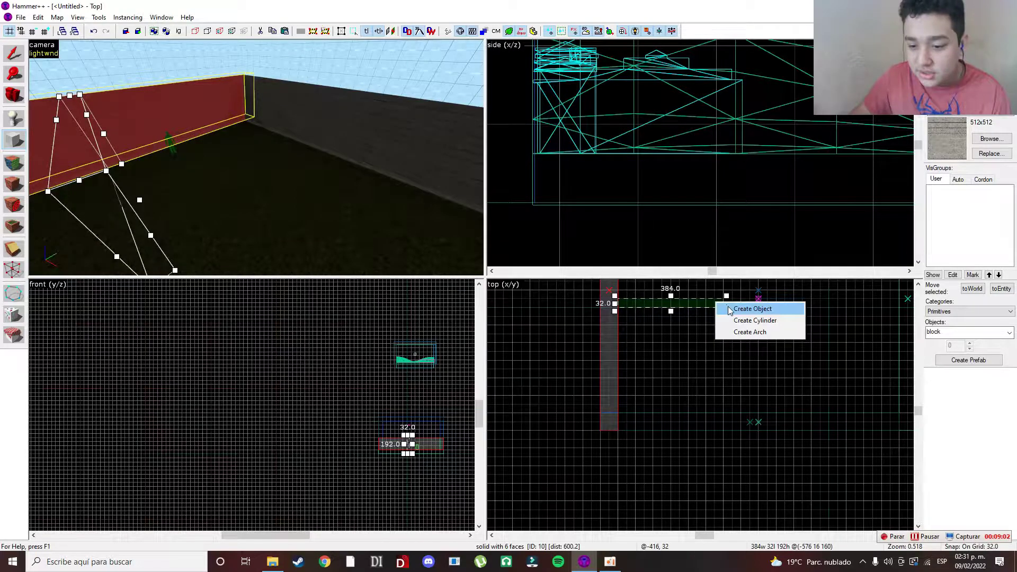
{"action": "left_click", "coordinate": [744, 309]}
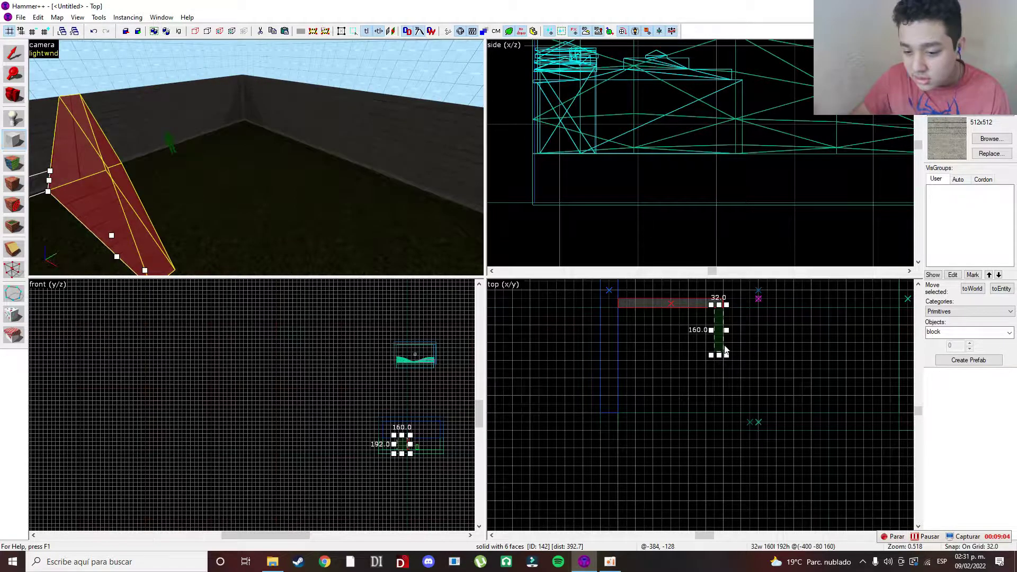
Step: Create two 32-unit-thick wall blocks in line from the end of the new wall, leaving a doorway gap between them
{"action": "right_click", "coordinate": [725, 348]}
{"action": "left_click_drag", "start_coordinate": [724, 398], "coordinate": [724, 413]}
{"action": "right_click", "coordinate": [720, 407]}
{"action": "left_click", "coordinate": [740, 413]}
Step: Draw a 64 by 64 unit block outline across the upper part of the doorway gap in the front view
{"action": "key", "text": "z"}
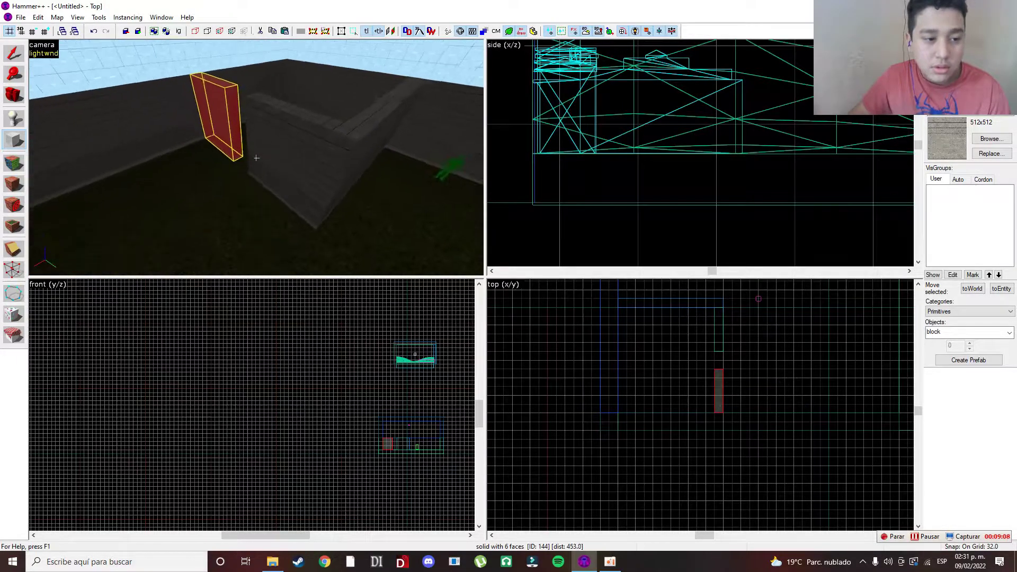
{"action": "key", "text": "a"}
{"action": "key", "text": "z"}
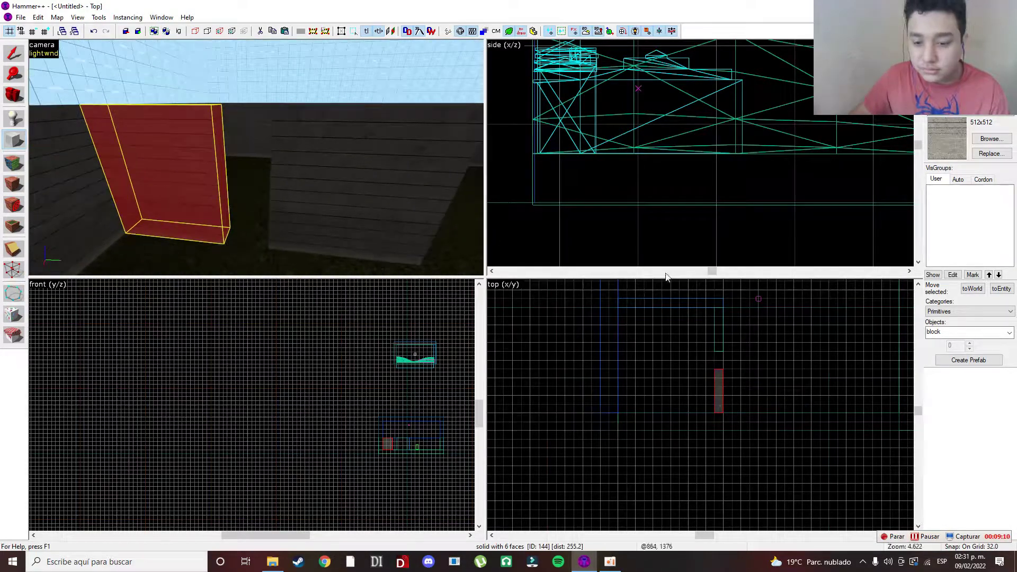
{"action": "scroll", "coordinate": [402, 371], "scroll_direction": "up", "scroll_amount": 3}
{"action": "scroll", "coordinate": [403, 361], "scroll_direction": "up", "scroll_amount": 5}
{"action": "left_click_drag", "start_coordinate": [392, 404], "coordinate": [444, 454]}
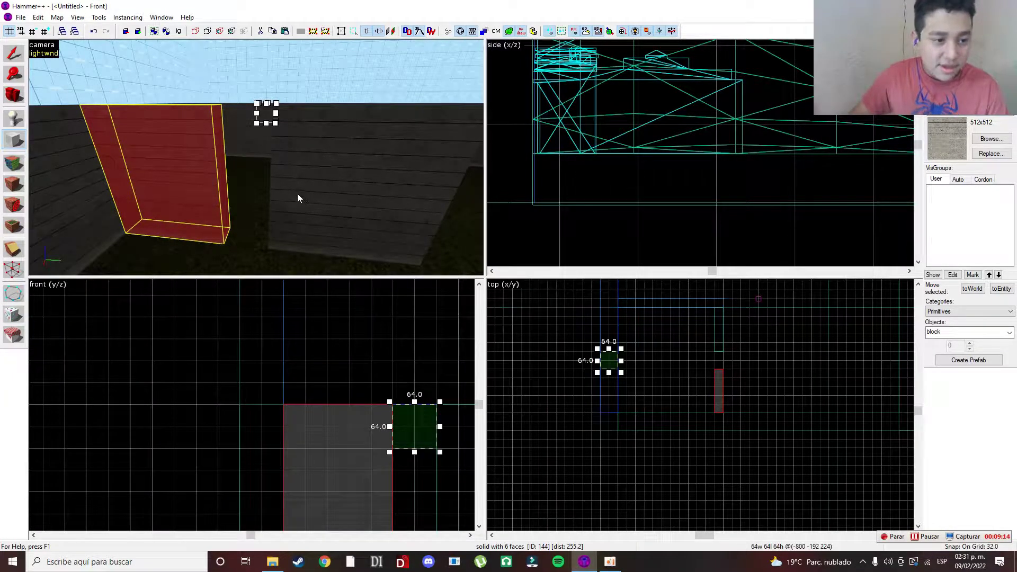
{"action": "scroll", "coordinate": [400, 478], "scroll_direction": "down", "scroll_amount": 5}
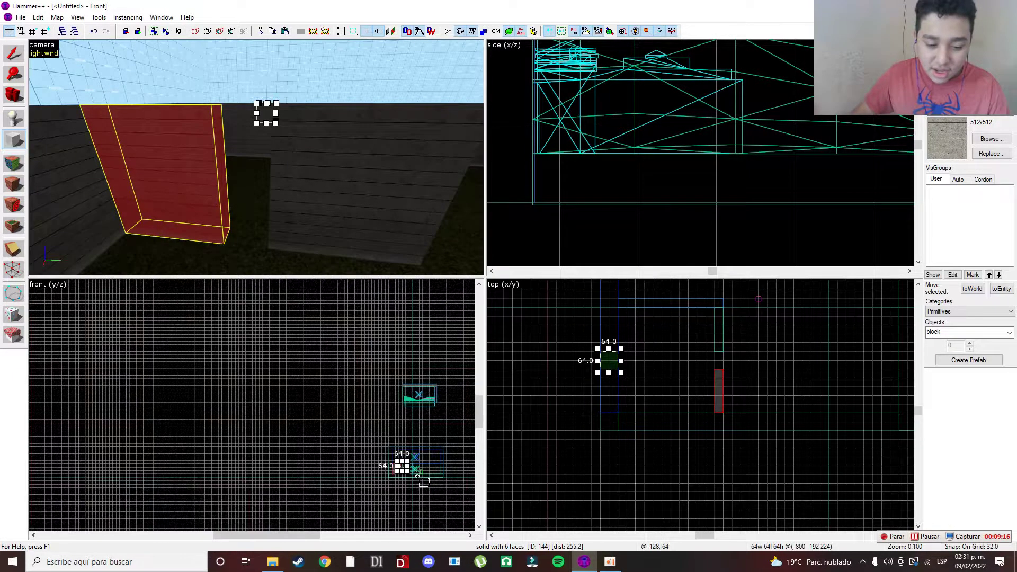
{"action": "scroll", "coordinate": [626, 411], "scroll_direction": "up", "scroll_amount": 2}
Step: Move the block outline into the doorway gap in the top view and narrow it to the 32-unit wall thickness
{"action": "key", "text": "z"}
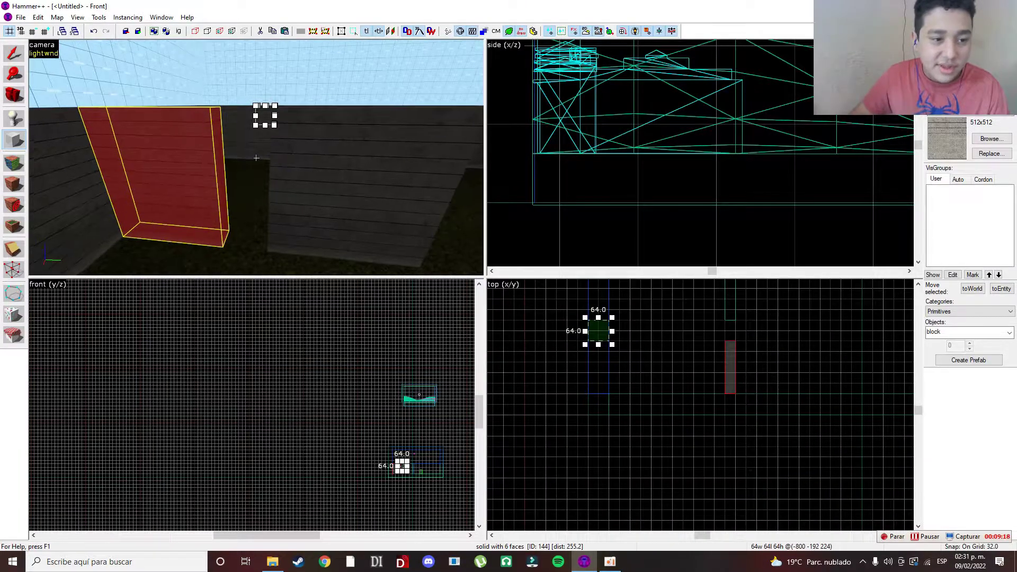
{"action": "key", "text": "w"}
{"action": "key", "text": "z"}
{"action": "scroll", "coordinate": [623, 356], "scroll_direction": "down", "scroll_amount": 10}
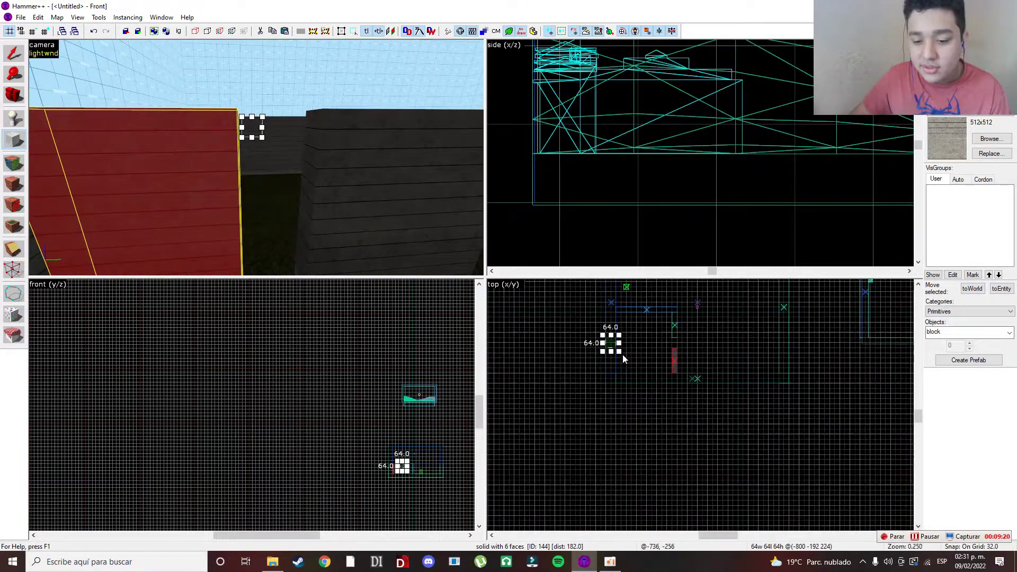
{"action": "scroll", "coordinate": [615, 381], "scroll_direction": "up", "scroll_amount": 14}
{"action": "left_click_drag", "start_coordinate": [549, 459], "coordinate": [792, 464]}
{"action": "scroll", "coordinate": [820, 471], "scroll_direction": "up", "scroll_amount": 5}
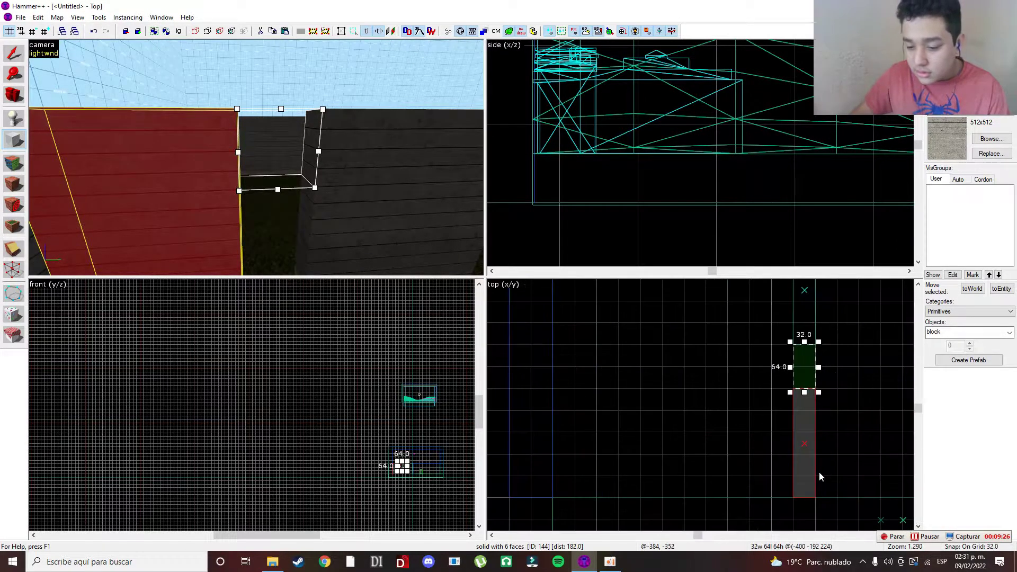
{"action": "mouse_move", "coordinate": [787, 299]}
{"action": "left_mouse_down"}
{"action": "mouse_move", "coordinate": [789, 336]}
{"action": "mouse_move", "coordinate": [786, 296]}
{"action": "left_mouse_up"}
Step: Extend the outline above the doorway downward to a height of 96 units and create the lintel block
{"action": "scroll", "coordinate": [403, 481], "scroll_direction": "down", "scroll_amount": 3}
{"action": "scroll", "coordinate": [403, 481], "scroll_direction": "up", "scroll_amount": 6}
{"action": "left_click_drag", "start_coordinate": [404, 382], "coordinate": [404, 401]}
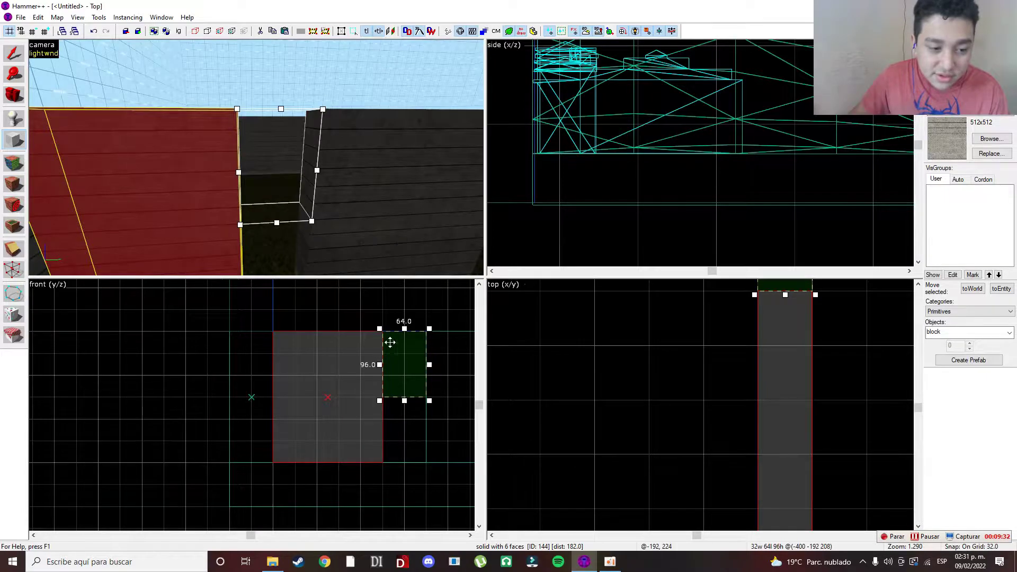
{"action": "key", "text": "z"}
{"action": "key", "text": "w"}
{"action": "key", "text": "s"}
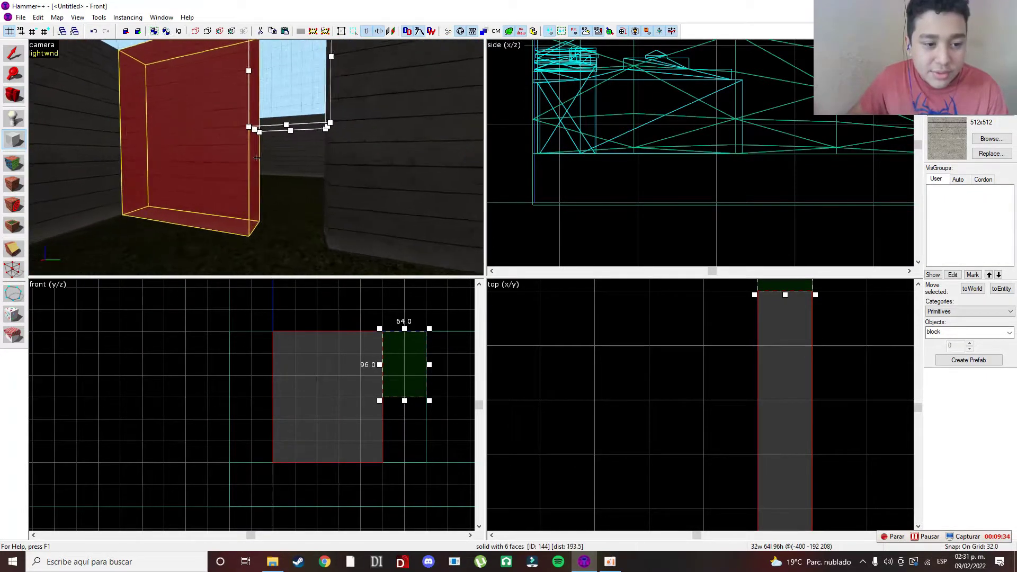
{"action": "right_click", "coordinate": [391, 337]}
{"action": "left_click", "coordinate": [408, 342]}
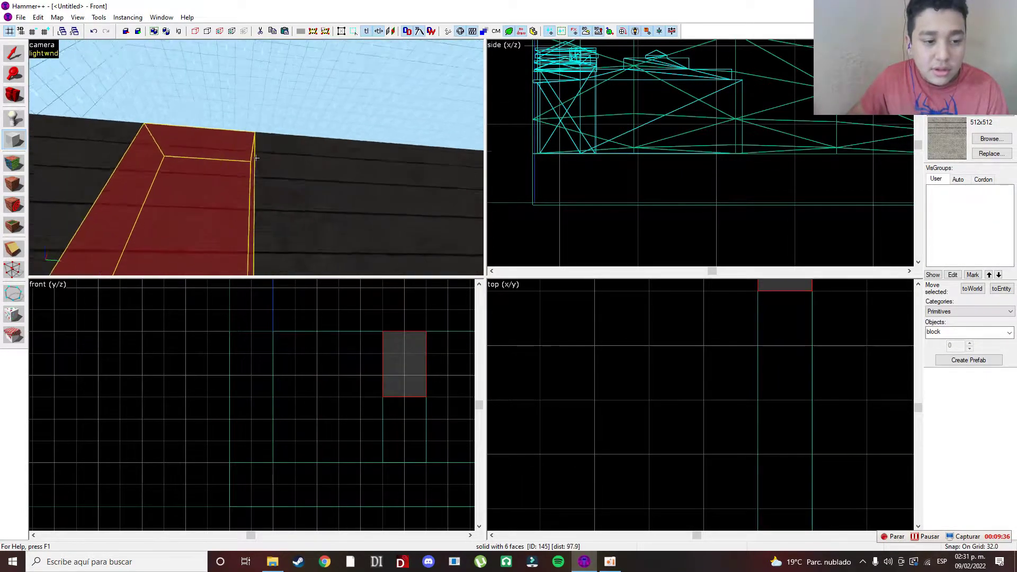
Step: Clear the grass filter from the texture browser and pick the dark cs_italy carpet texture for the roof
{"action": "key", "text": "w"}
{"action": "key", "text": "z"}
{"action": "left_click", "coordinate": [990, 139]}
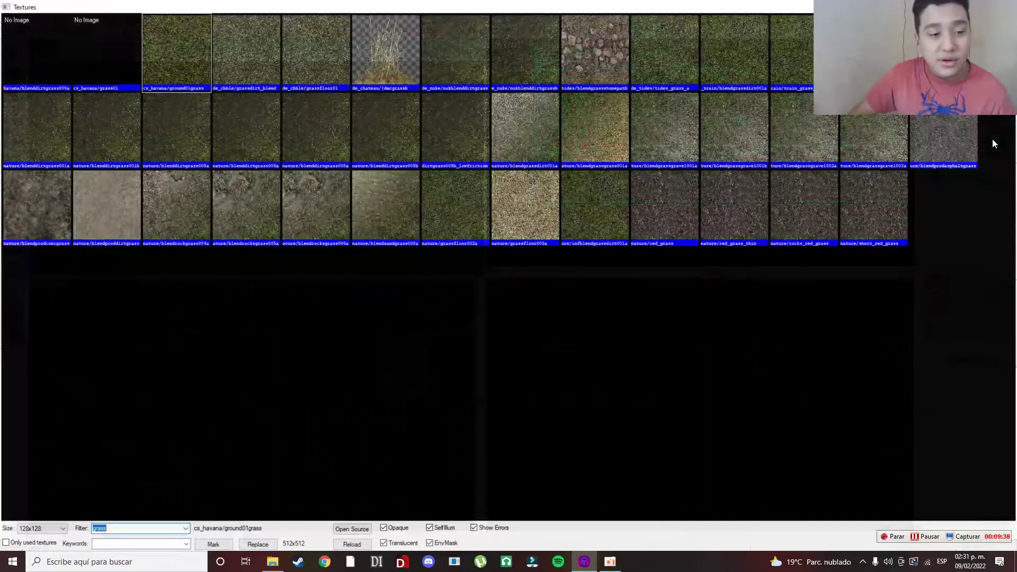
{"action": "key", "text": "BackSpace"}
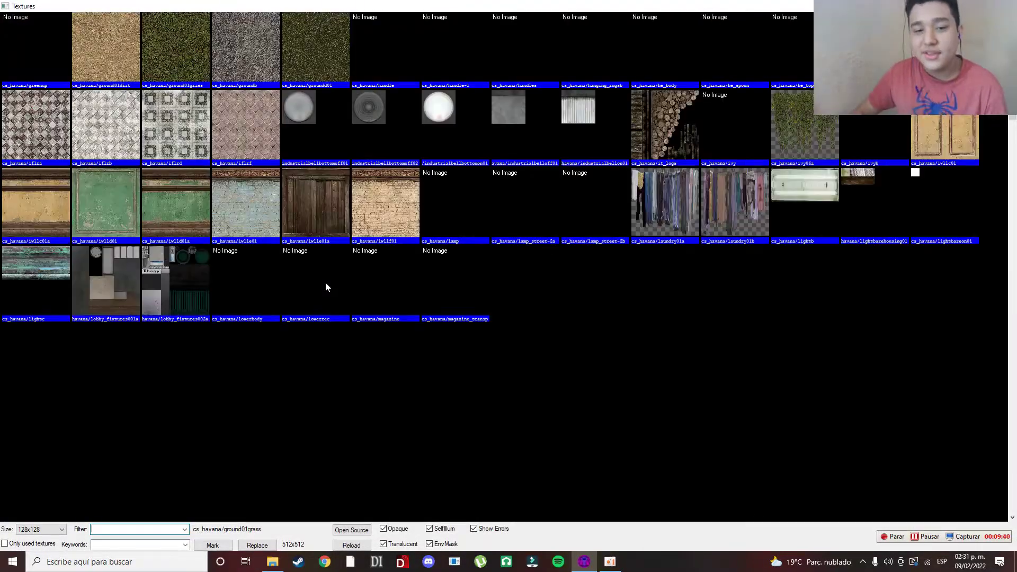
{"action": "scroll", "coordinate": [470, 236], "scroll_direction": "down", "scroll_amount": 3}
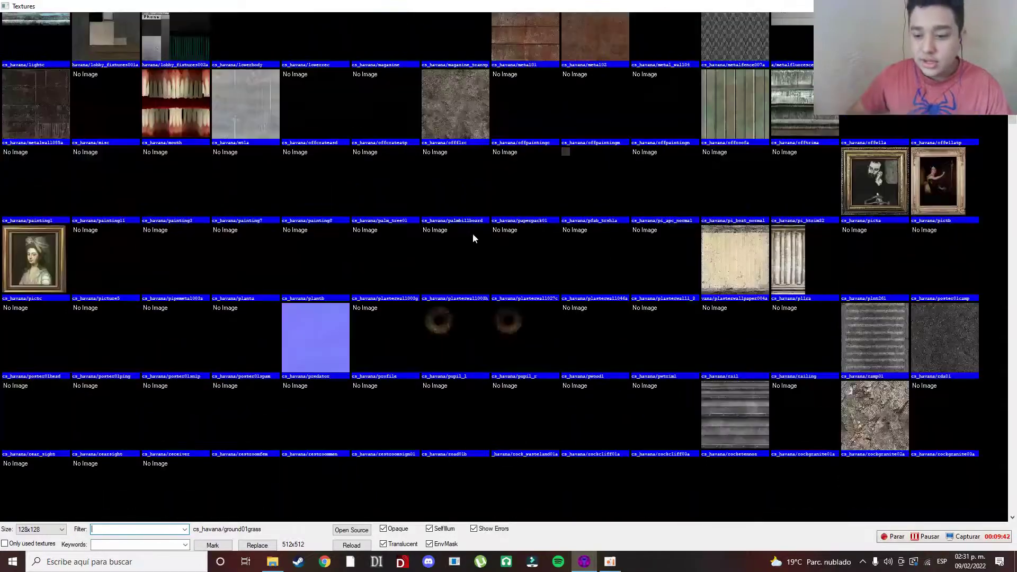
{"action": "scroll", "coordinate": [373, 320], "scroll_direction": "down", "scroll_amount": 5}
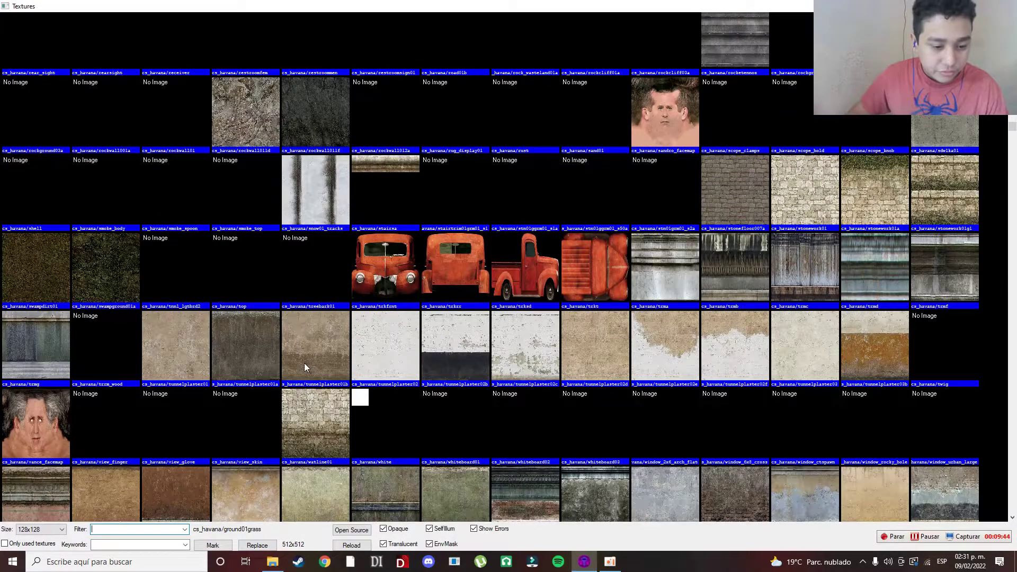
{"action": "scroll", "coordinate": [304, 364], "scroll_direction": "down", "scroll_amount": 3}
{"action": "scroll", "coordinate": [720, 279], "scroll_direction": "down", "scroll_amount": 3}
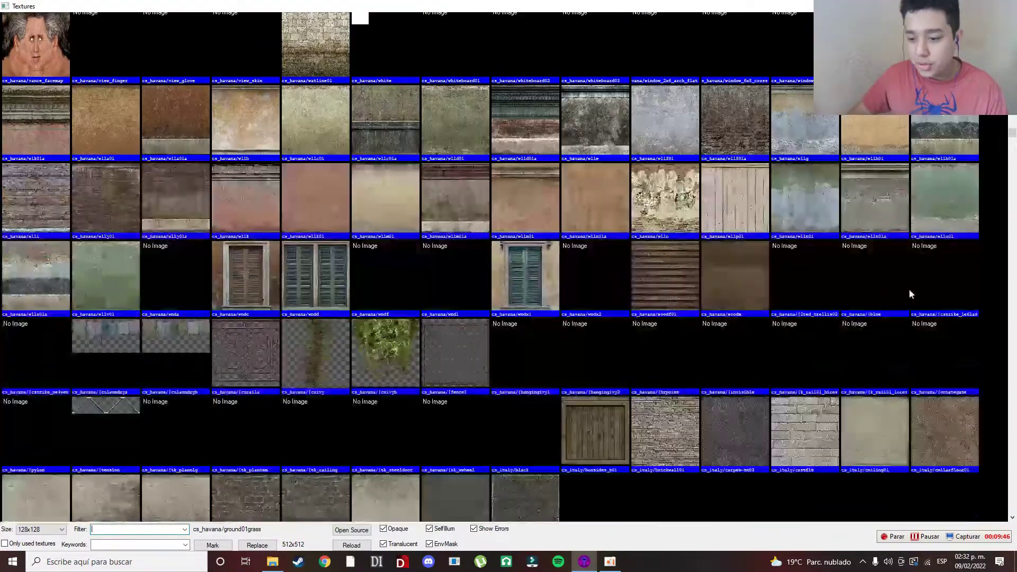
{"action": "double_click", "coordinate": [733, 314]}
Step: Create a 352 by 384 unit roof block, 32 units thick, across the house interior at the top of its walls
{"action": "key", "text": "z"}
{"action": "key", "text": "z"}
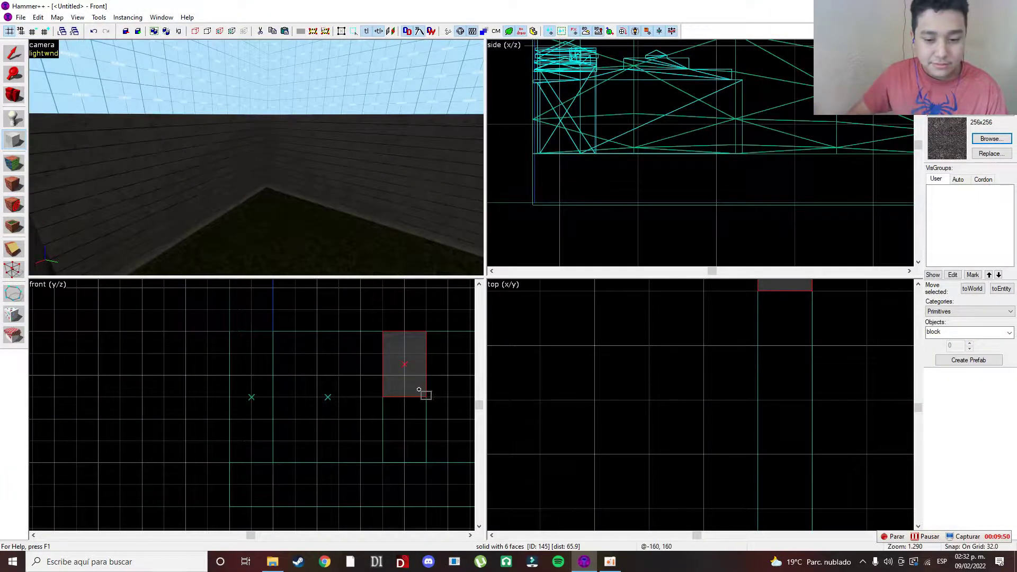
{"action": "scroll", "coordinate": [666, 382], "scroll_direction": "down", "scroll_amount": 5}
{"action": "left_click_drag", "start_coordinate": [616, 345], "coordinate": [732, 470]}
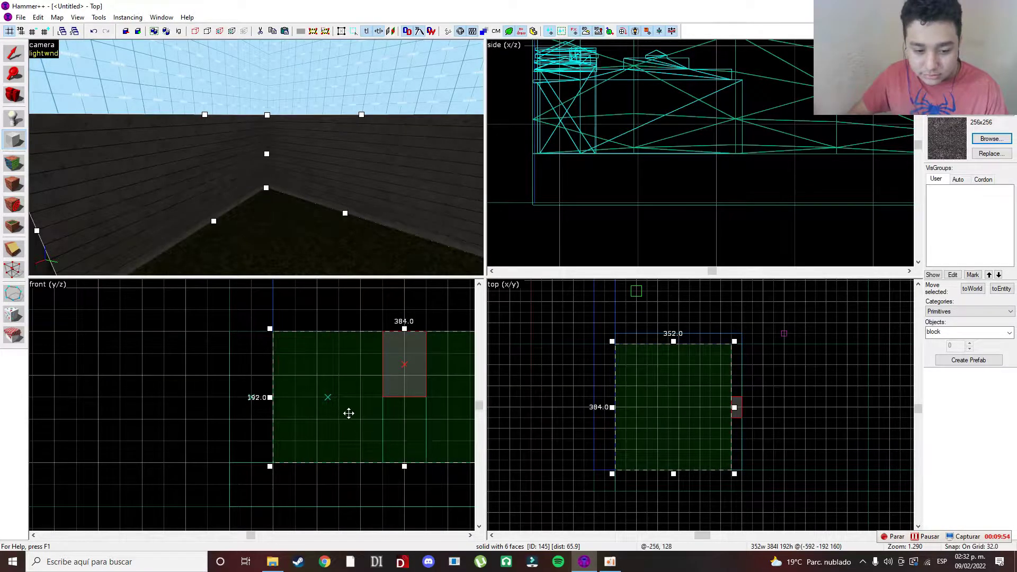
{"action": "scroll", "coordinate": [349, 413], "scroll_direction": "down", "scroll_amount": 6}
{"action": "left_click_drag", "start_coordinate": [364, 431], "coordinate": [364, 397]}
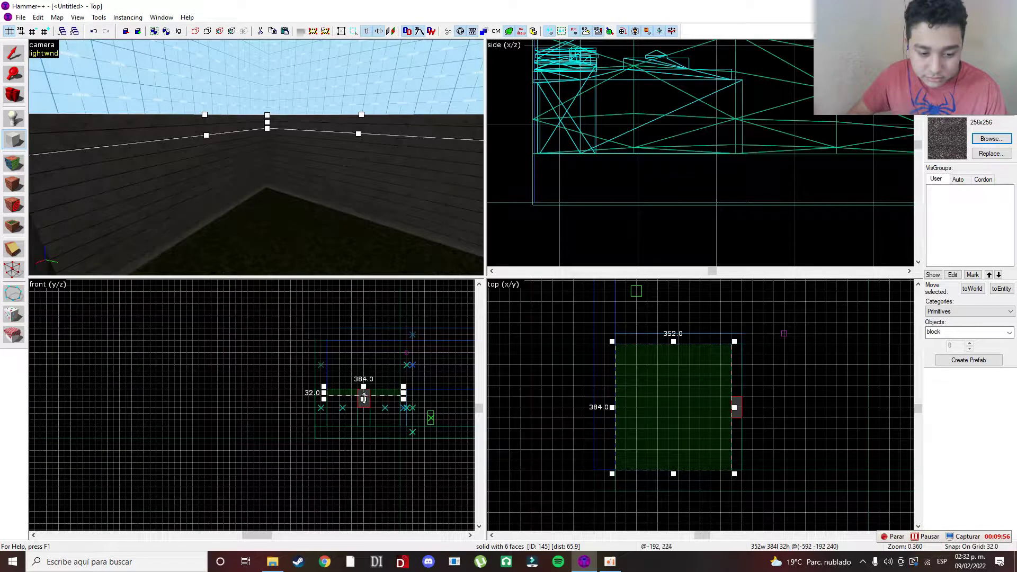
{"action": "right_click", "coordinate": [366, 396]}
{"action": "left_click", "coordinate": [415, 402]}
{"action": "key", "text": "z"}
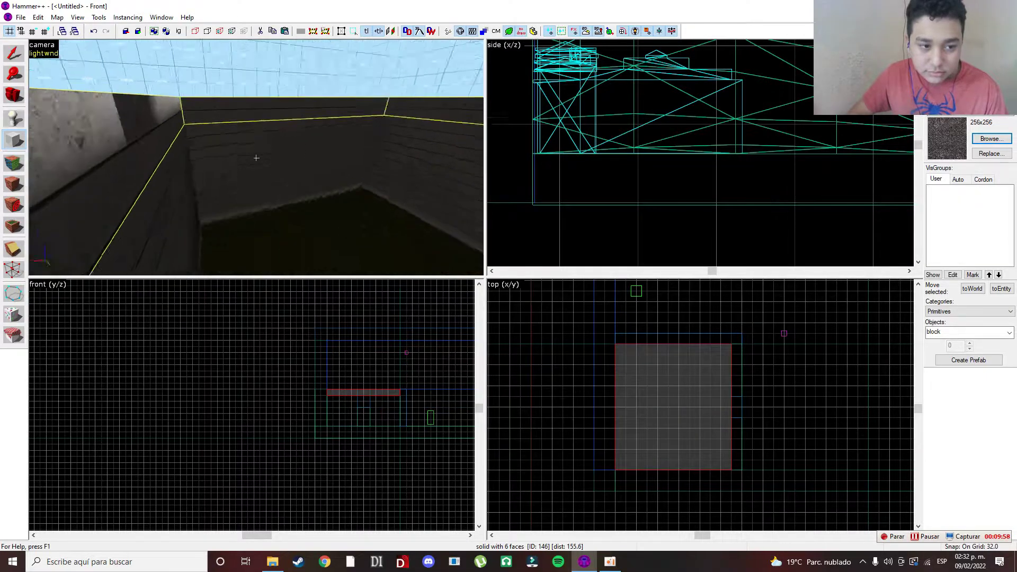
{"action": "key", "text": "z"}
{"action": "left_click", "coordinate": [14, 52]}
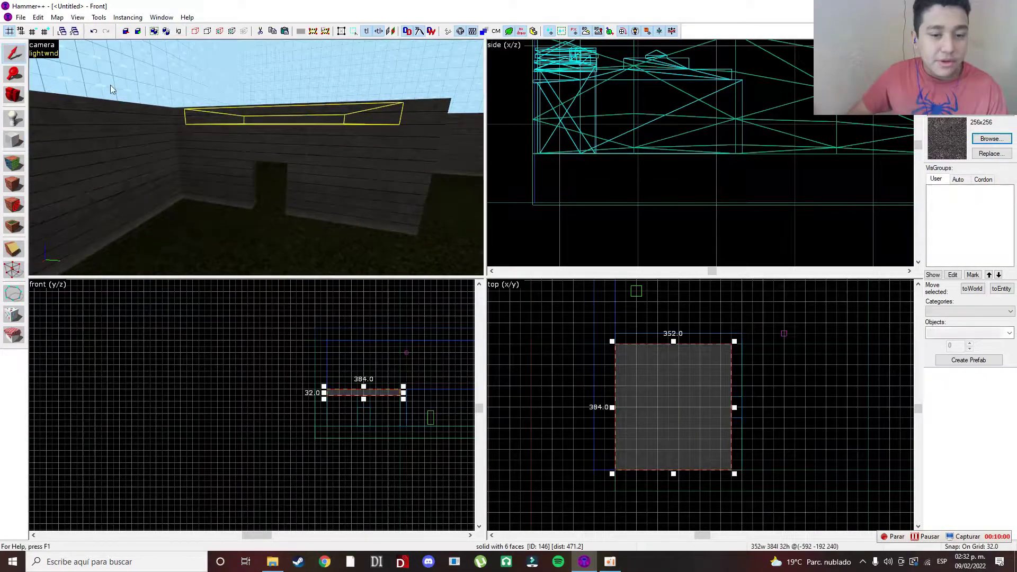
{"action": "left_click", "coordinate": [587, 233]}
Step: Filter the textures by "door" and pick dev/dev_lowermetaldoor02a as the current texture
{"action": "key", "text": "z"}
{"action": "key", "text": "w"}
{"action": "key", "text": "z"}
{"action": "left_click", "coordinate": [992, 139]}
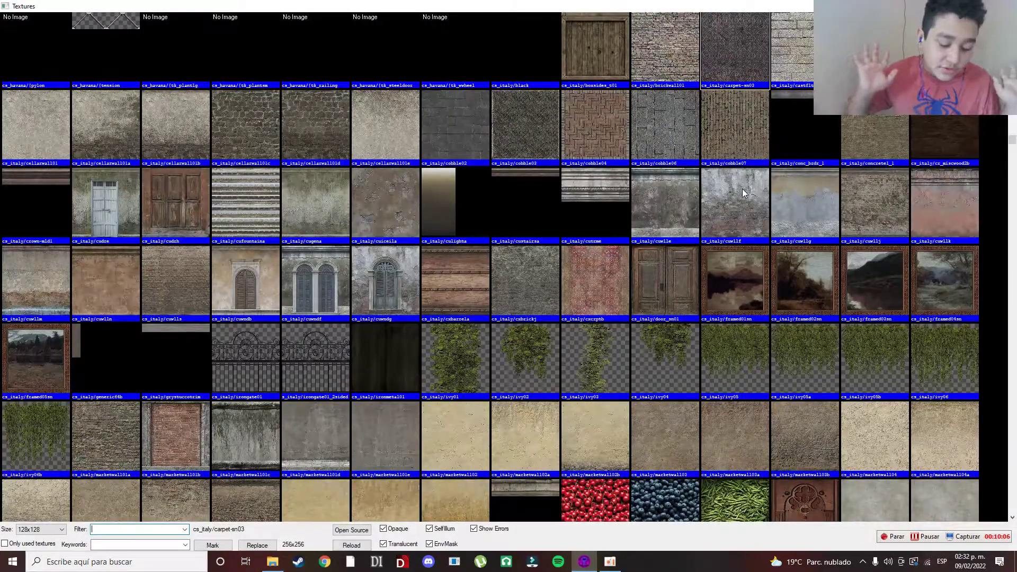
{"action": "type", "text": "door"}
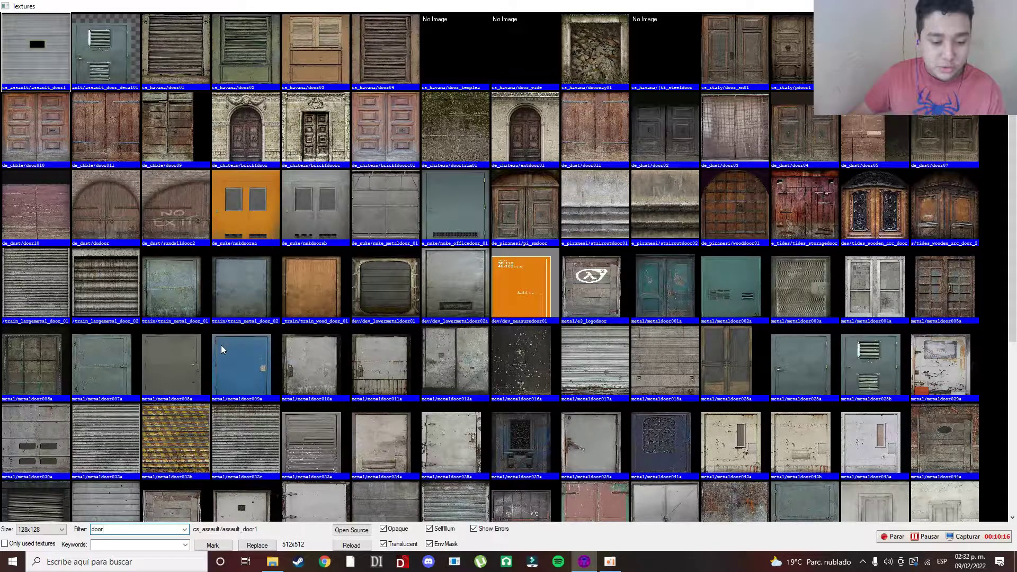
{"action": "scroll", "coordinate": [221, 346], "scroll_direction": "down", "scroll_amount": 2}
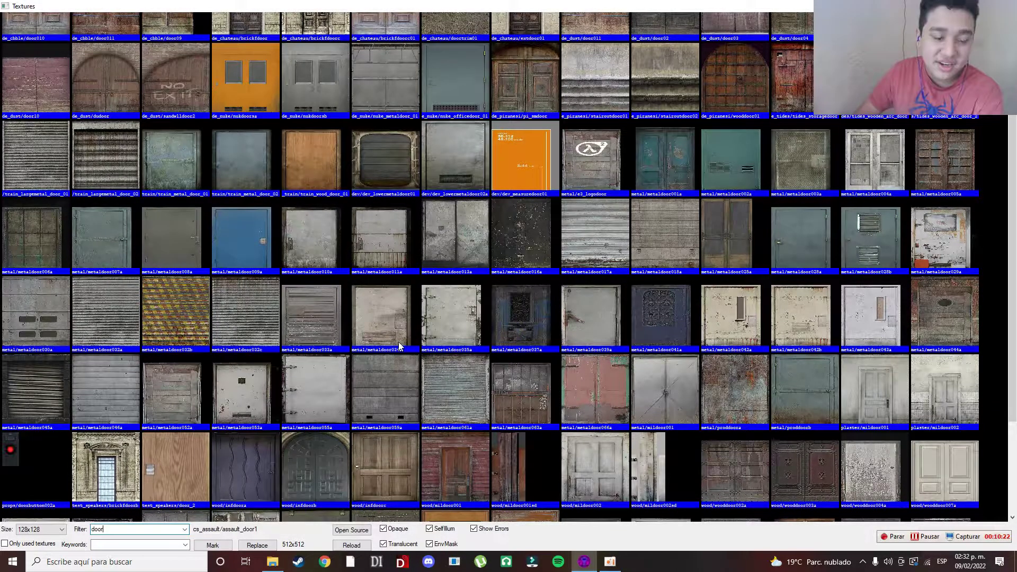
{"action": "scroll", "coordinate": [399, 342], "scroll_direction": "down", "scroll_amount": 2}
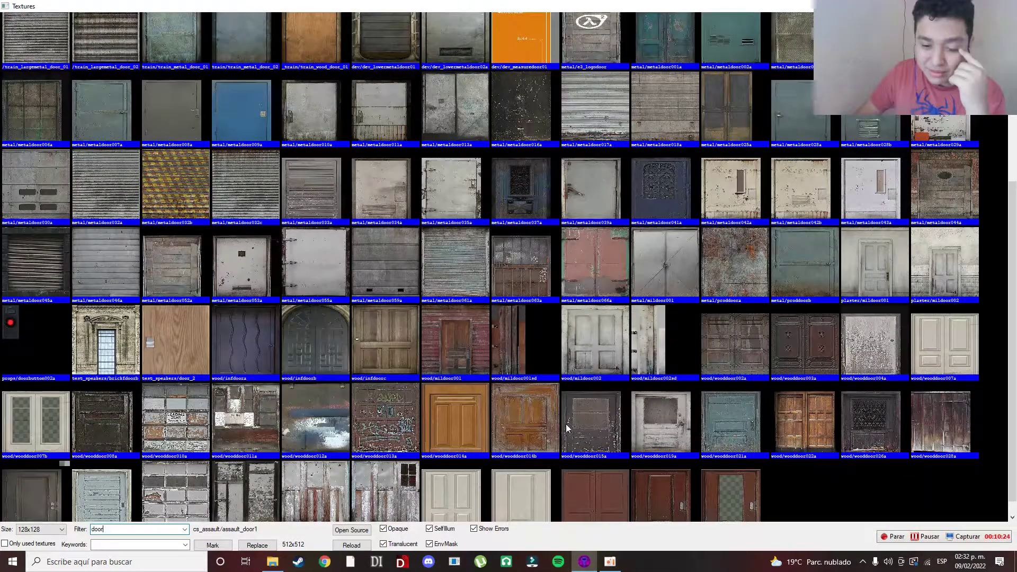
{"action": "scroll", "coordinate": [413, 403], "scroll_direction": "down", "scroll_amount": 1}
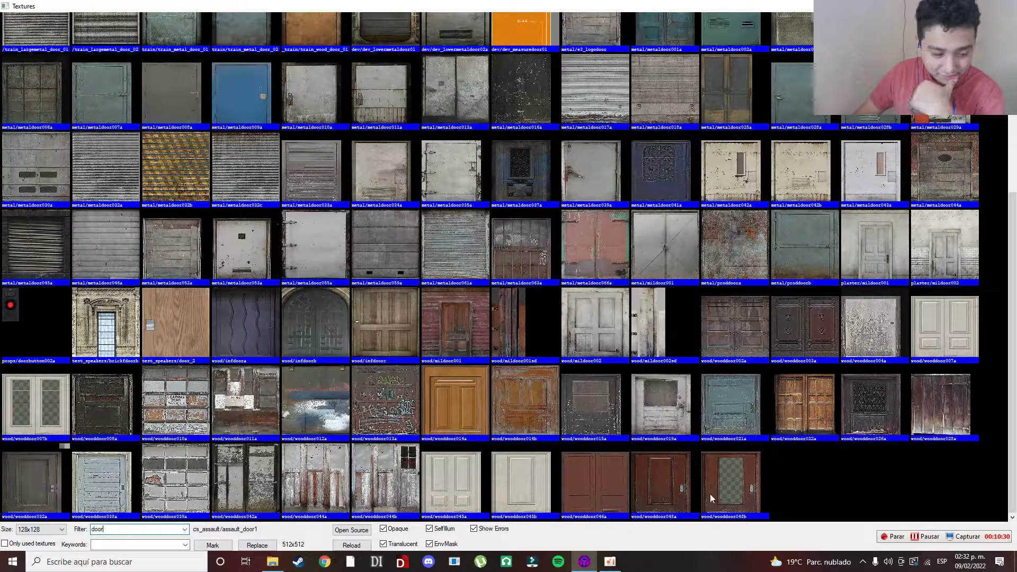
{"action": "scroll", "coordinate": [904, 251], "scroll_direction": "up", "scroll_amount": 4}
{"action": "scroll", "coordinate": [970, 309], "scroll_direction": "down", "scroll_amount": 4}
{"action": "scroll", "coordinate": [973, 313], "scroll_direction": "up", "scroll_amount": 4}
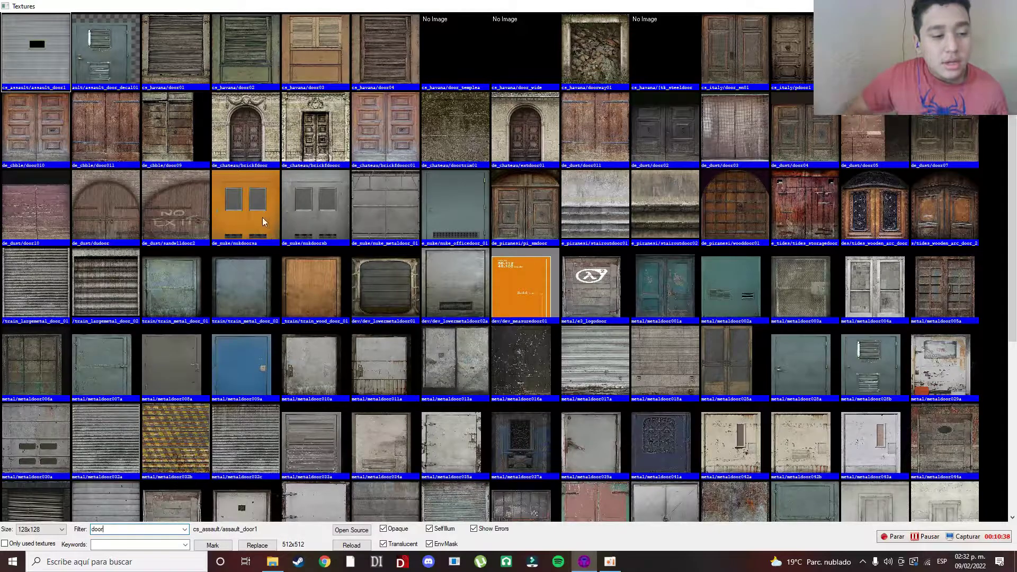
{"action": "double_click", "coordinate": [452, 280]}
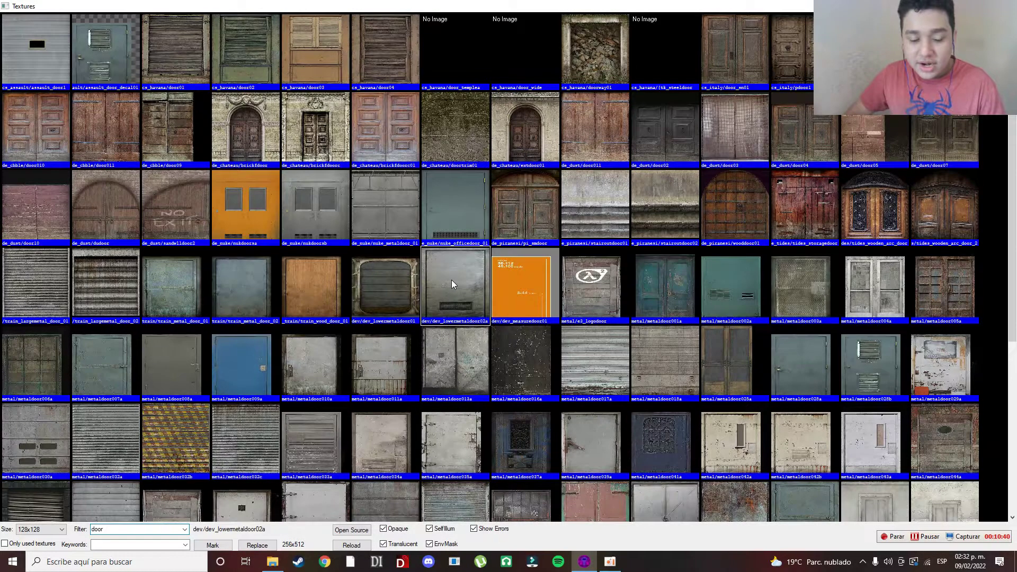
Step: Draw a 64 by 96 unit block outline in the doorway and narrow it to the 32-unit wall thickness
{"action": "key", "text": "w"}
{"action": "key", "text": "z"}
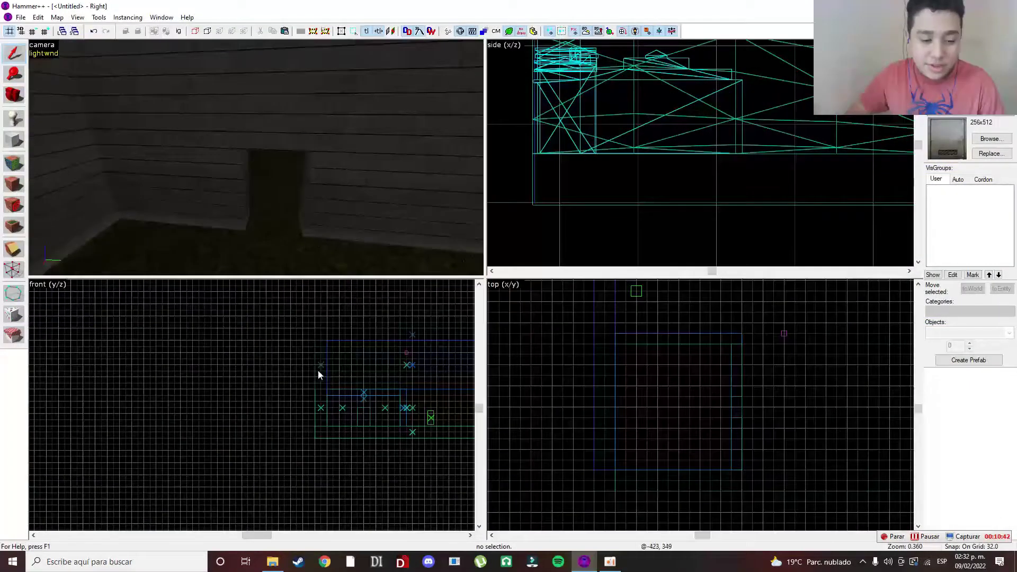
{"action": "left_click", "coordinate": [13, 140]}
{"action": "scroll", "coordinate": [348, 431], "scroll_direction": "up", "scroll_amount": 5}
{"action": "left_click_drag", "start_coordinate": [374, 376], "coordinate": [405, 436]}
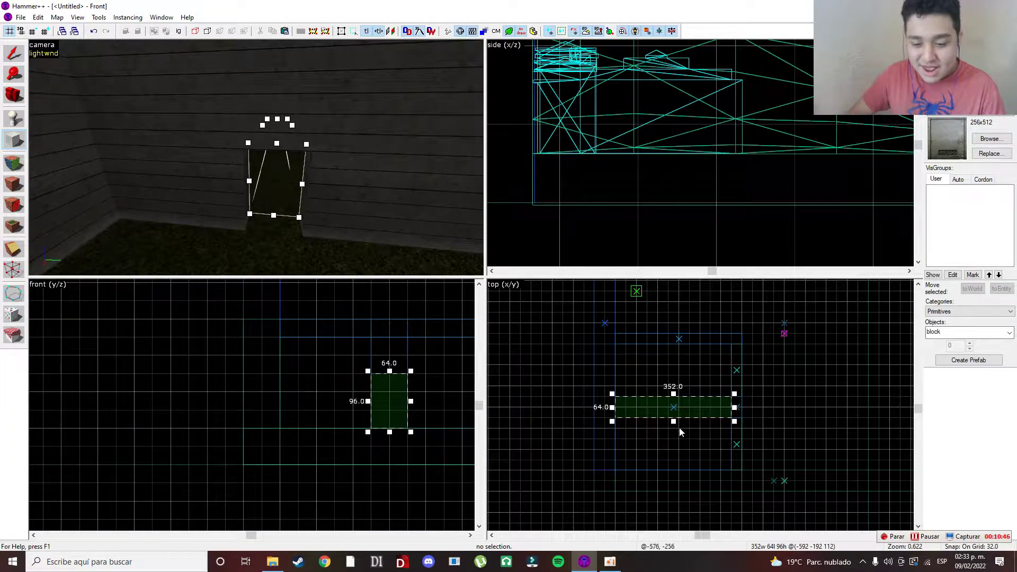
{"action": "left_click_drag", "start_coordinate": [656, 412], "coordinate": [699, 415]}
{"action": "left_click_drag", "start_coordinate": [628, 413], "coordinate": [727, 413]}
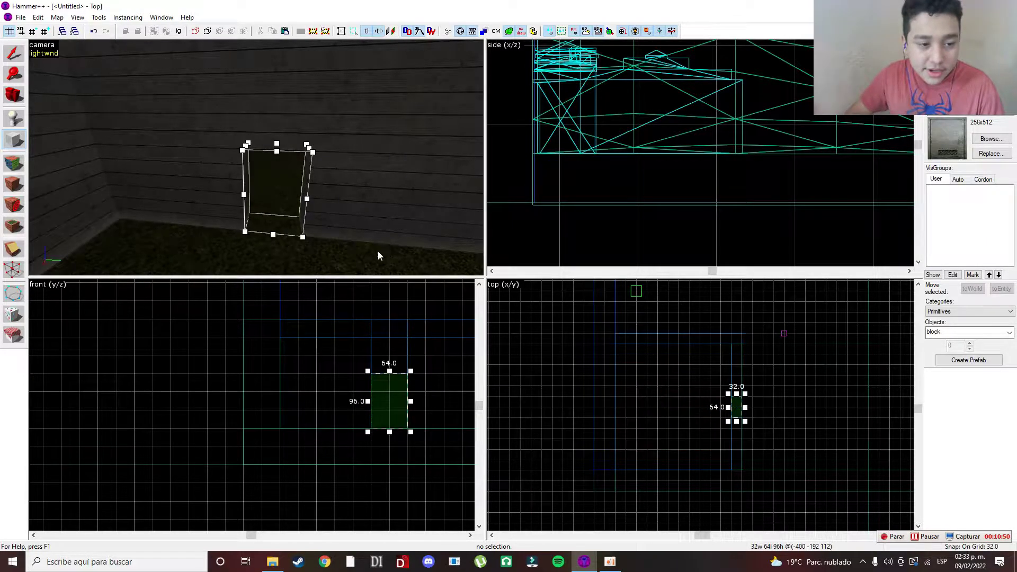
Step: With the grid snap reduced to 1 unit, thin the doorway outline to 9 units inside the wall and create the door block
{"action": "scroll", "coordinate": [378, 263], "scroll_direction": "up", "scroll_amount": 3}
{"action": "left_click", "coordinate": [32, 31]}
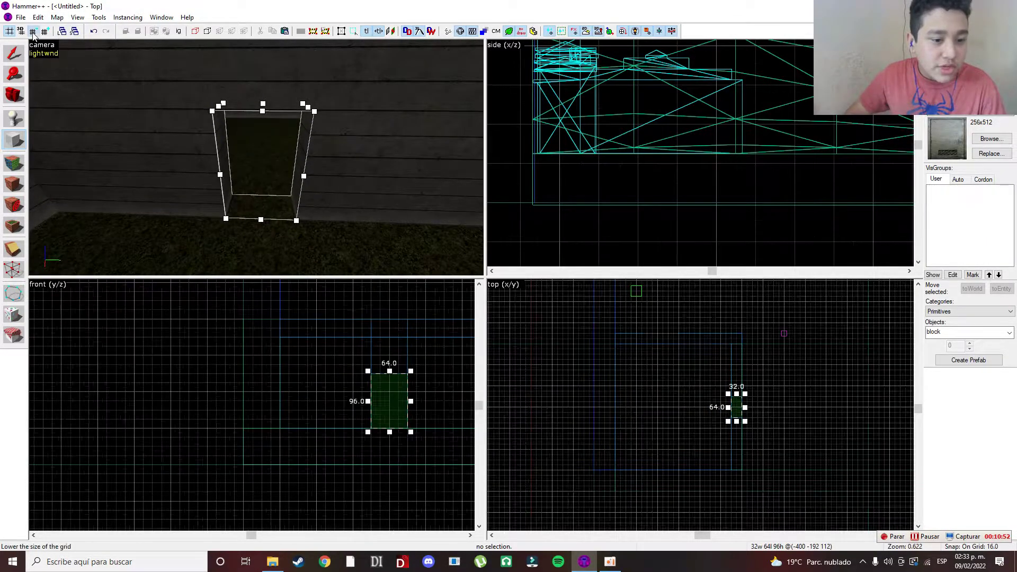
{"action": "left_click", "coordinate": [33, 32]}
{"action": "left_click", "coordinate": [33, 31]}
{"action": "left_click", "coordinate": [32, 31]}
{"action": "left_click", "coordinate": [32, 31]}
{"action": "scroll", "coordinate": [698, 404], "scroll_direction": "up", "scroll_amount": 8}
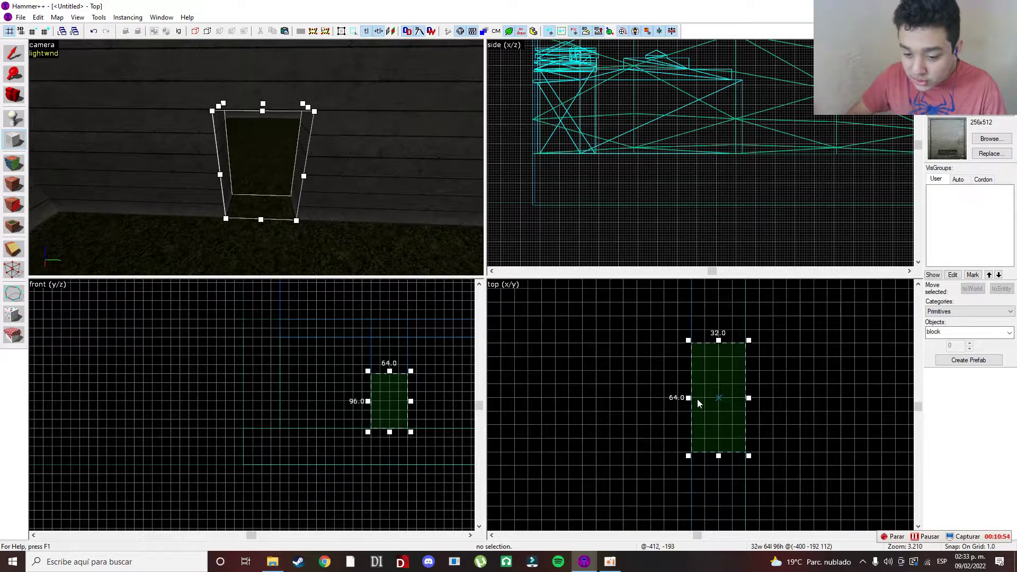
{"action": "scroll", "coordinate": [698, 404], "scroll_direction": "up", "scroll_amount": 4}
{"action": "left_click_drag", "start_coordinate": [689, 400], "coordinate": [727, 401]}
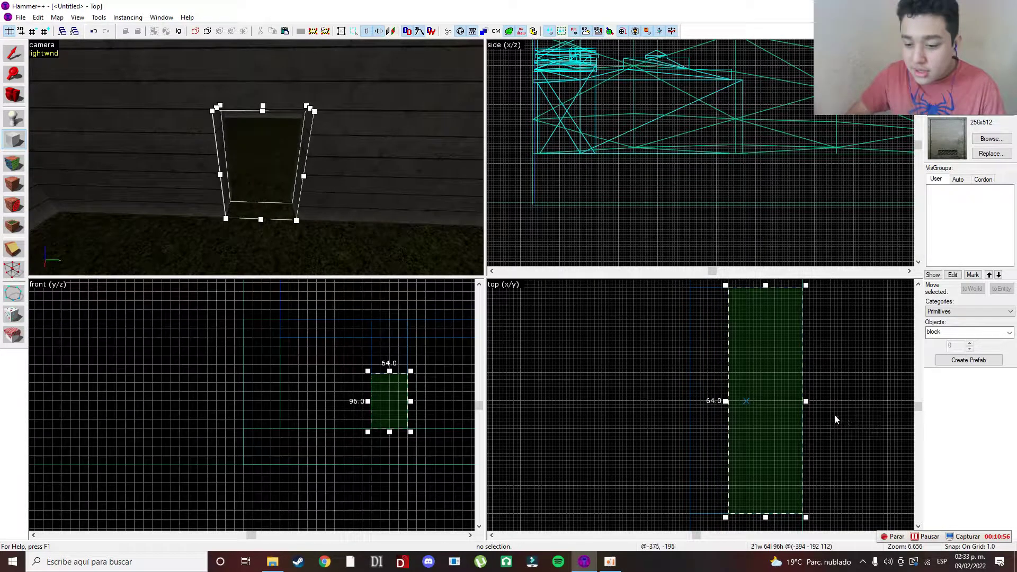
{"action": "left_click_drag", "start_coordinate": [807, 401], "coordinate": [763, 402]}
{"action": "right_click", "coordinate": [743, 383]}
{"action": "left_click", "coordinate": [754, 388]}
Step: Fit the metal door texture to the faces of the new door block
{"action": "key", "text": "z"}
{"action": "key", "text": "w"}
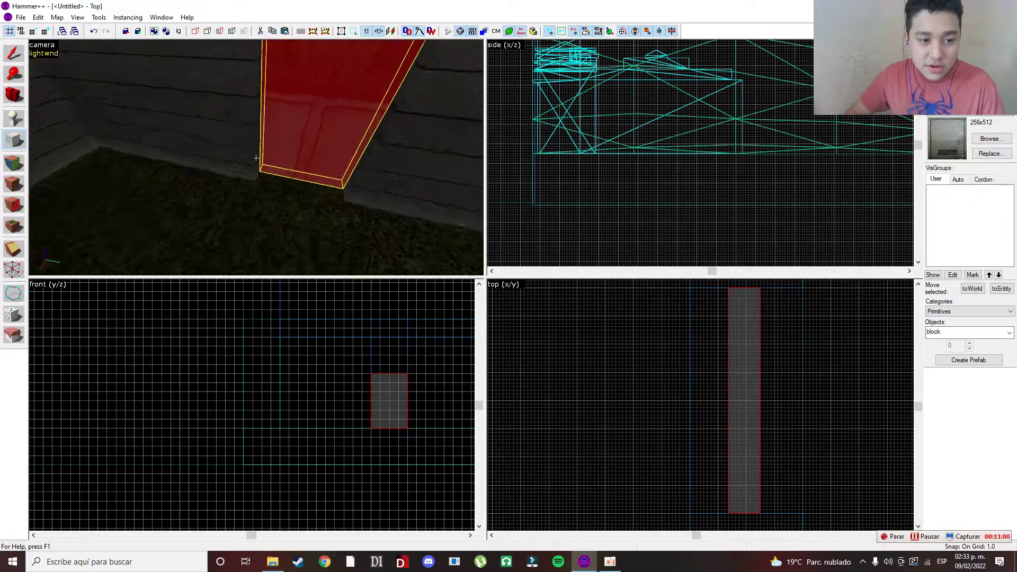
{"action": "key", "text": "z"}
{"action": "left_click", "coordinate": [14, 163]}
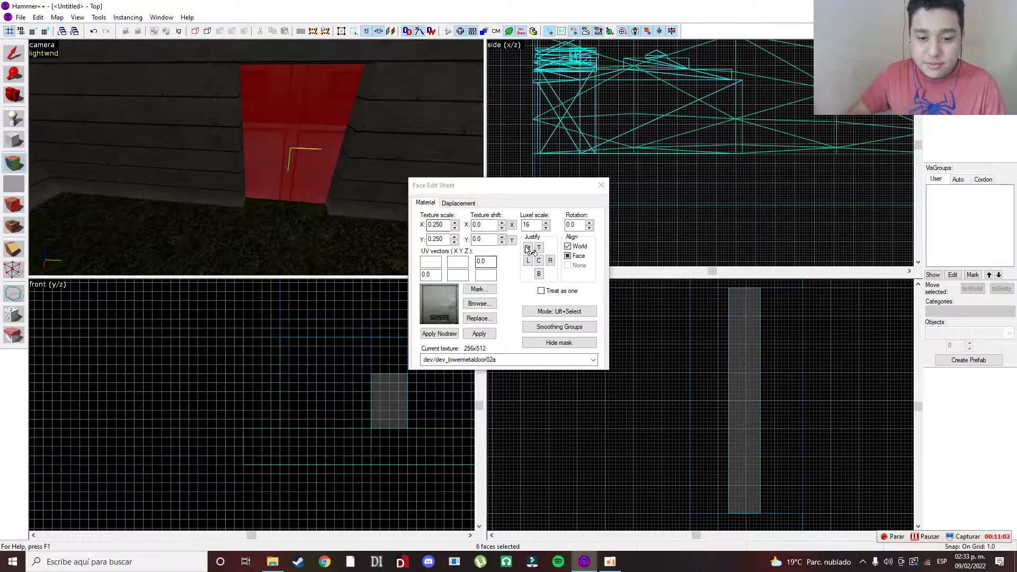
{"action": "left_click", "coordinate": [601, 184]}
{"action": "scroll", "coordinate": [256, 159], "scroll_direction": "down", "scroll_amount": 2}
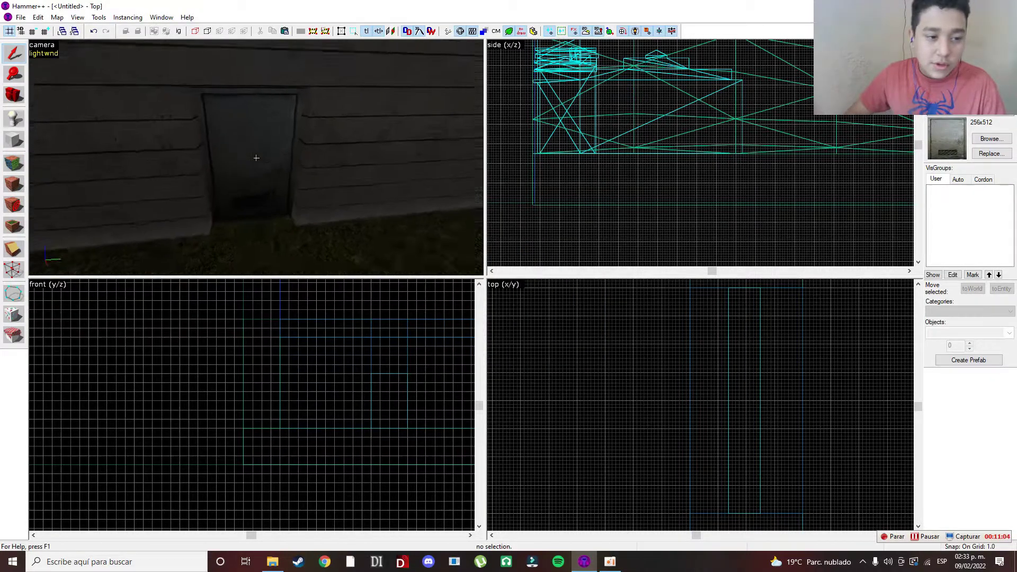
Step: Select the door block and tie it to an entity
{"action": "left_click", "coordinate": [22, 63]}
{"action": "double_click", "coordinate": [214, 160]}
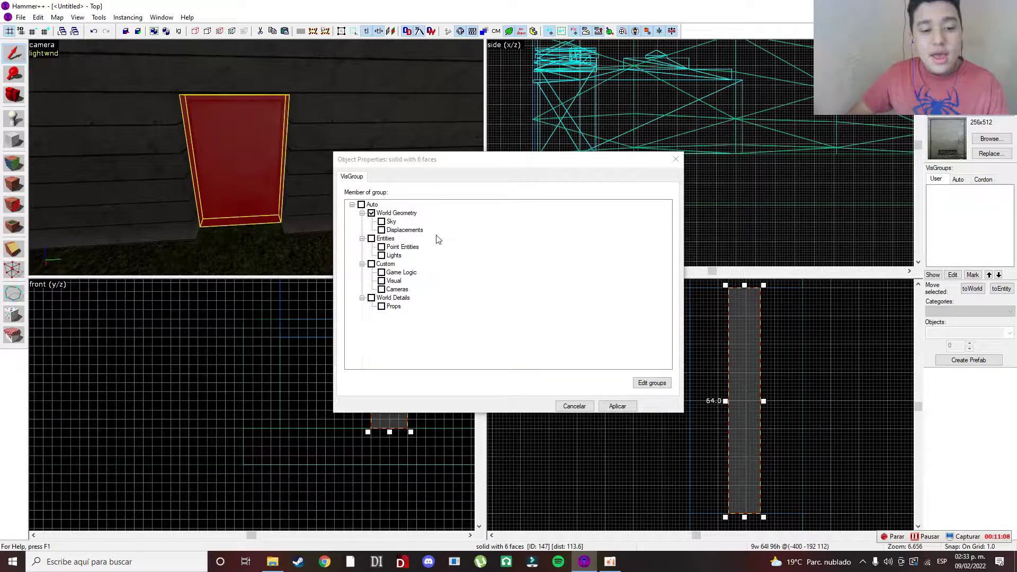
{"action": "key", "text": "ctrl+t"}
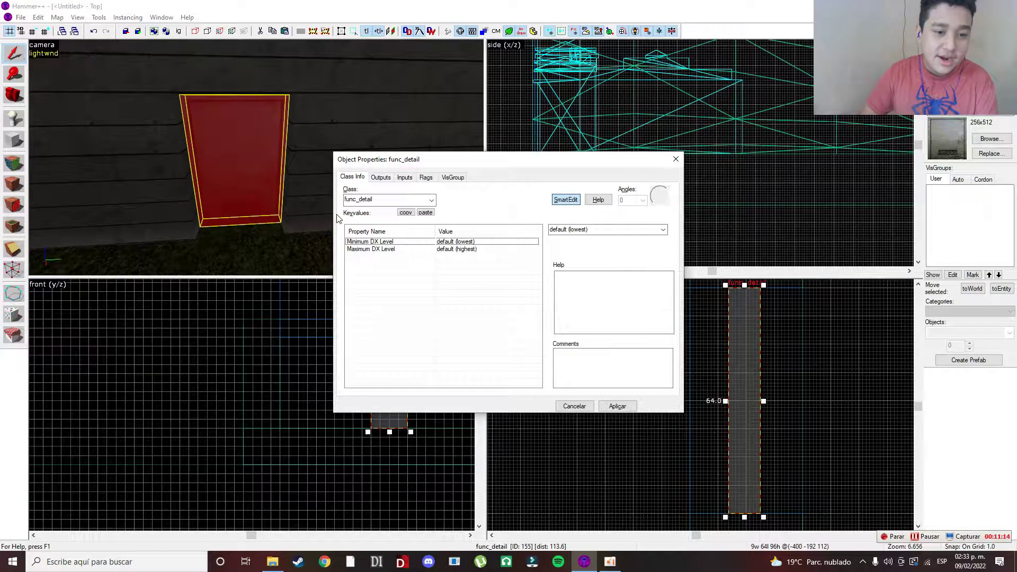
{"action": "key", "text": "z"}
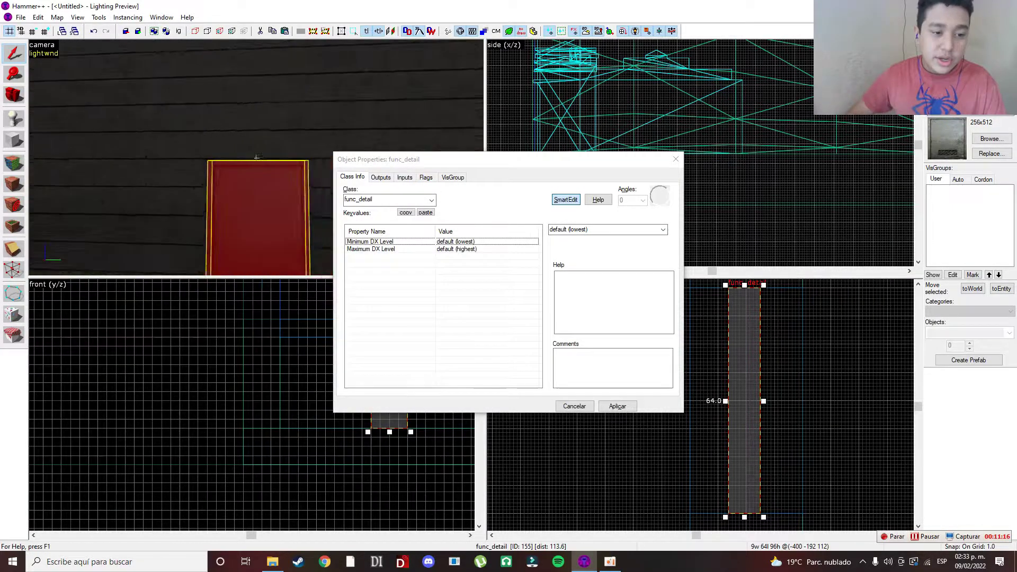
{"action": "key", "text": "w"}
{"action": "key", "text": "z"}
Step: Change the door entity's class to func_door, apply it, and deselect the door
{"action": "left_click", "coordinate": [407, 205]}
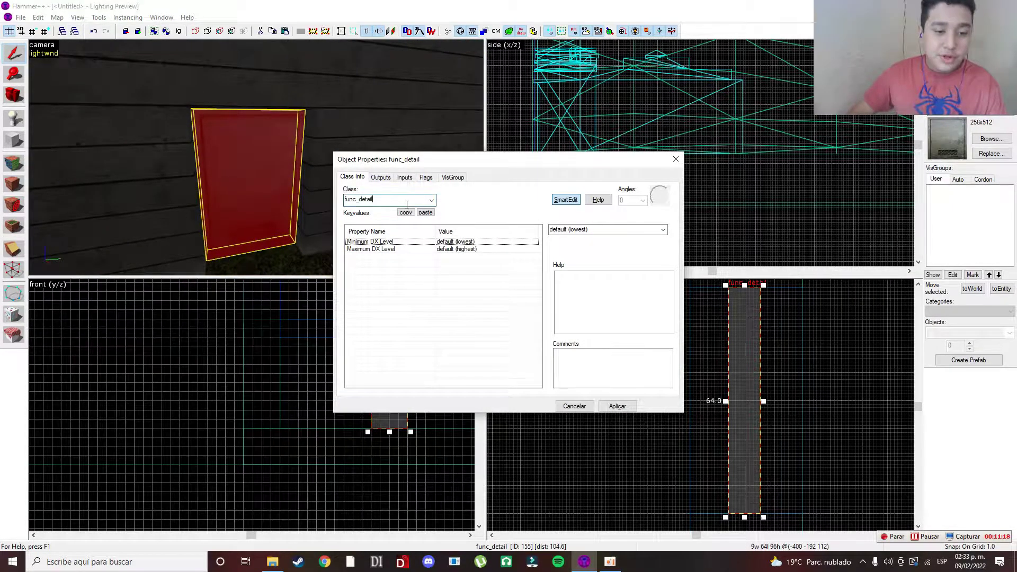
{"action": "key", "text": "BackSpace"}
{"action": "key", "text": "BackSpace"}
{"action": "key", "text": "BackSpace"}
{"action": "key", "text": "BackSpace"}
{"action": "key", "text": "BackSpace"}
{"action": "key", "text": "BackSpace"}
{"action": "key", "text": "BackSpace"}
{"action": "key", "text": "BackSpace"}
{"action": "key", "text": "BackSpace"}
{"action": "key", "text": "BackSpace"}
{"action": "key", "text": "BackSpace"}
{"action": "type", "text": "door"}
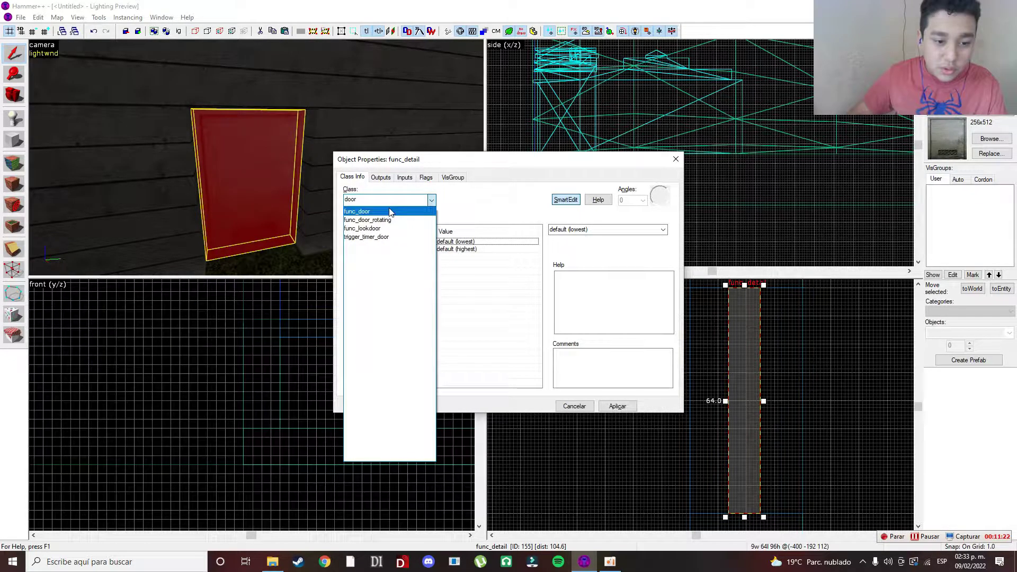
{"action": "left_click", "coordinate": [394, 211]}
{"action": "left_click", "coordinate": [621, 406]}
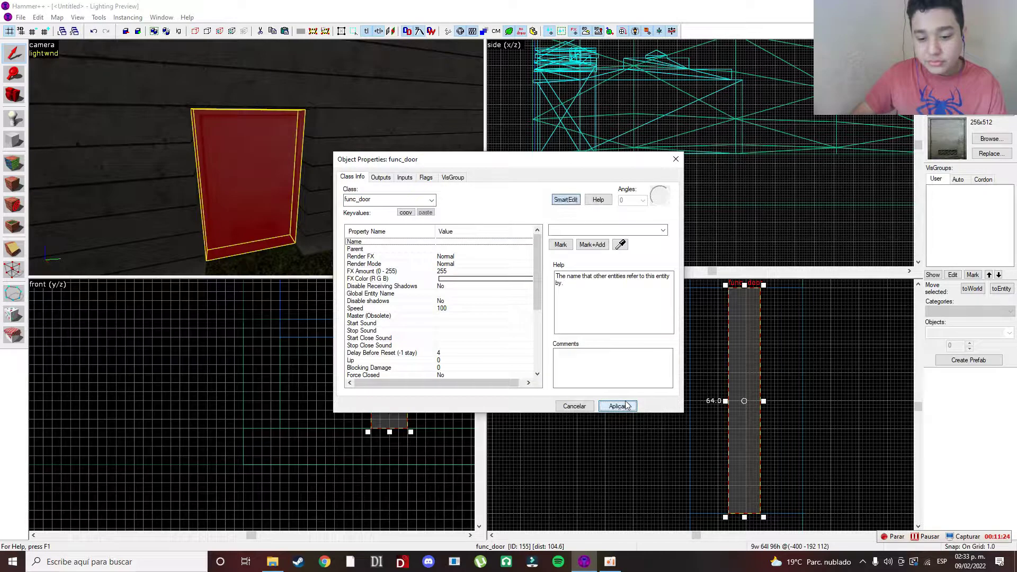
{"action": "left_click", "coordinate": [676, 159]}
{"action": "key", "text": "z"}
{"action": "key", "text": "z"}
{"action": "key", "text": "z"}
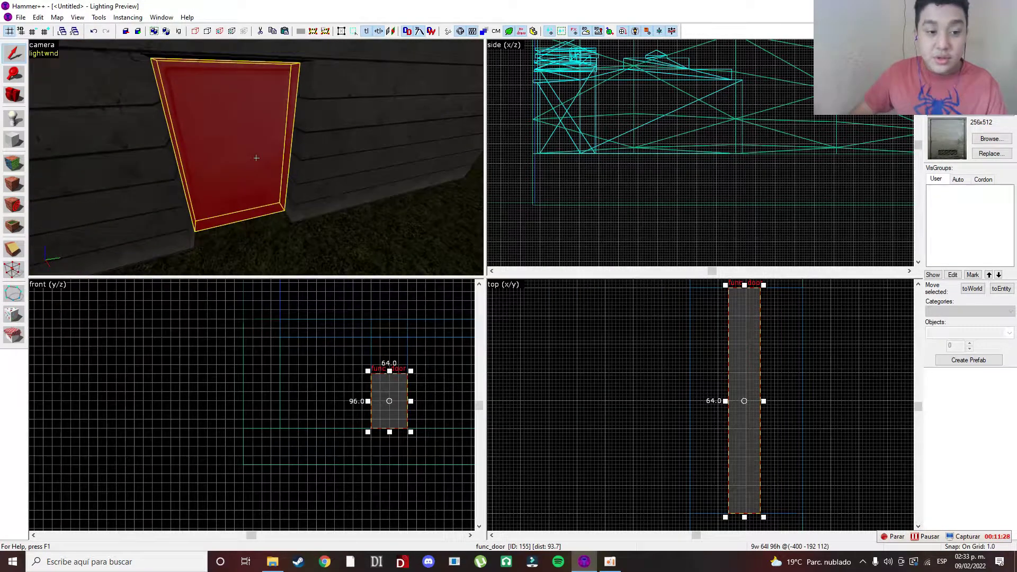
{"action": "key", "text": "z"}
{"action": "left_click", "coordinate": [600, 238]}
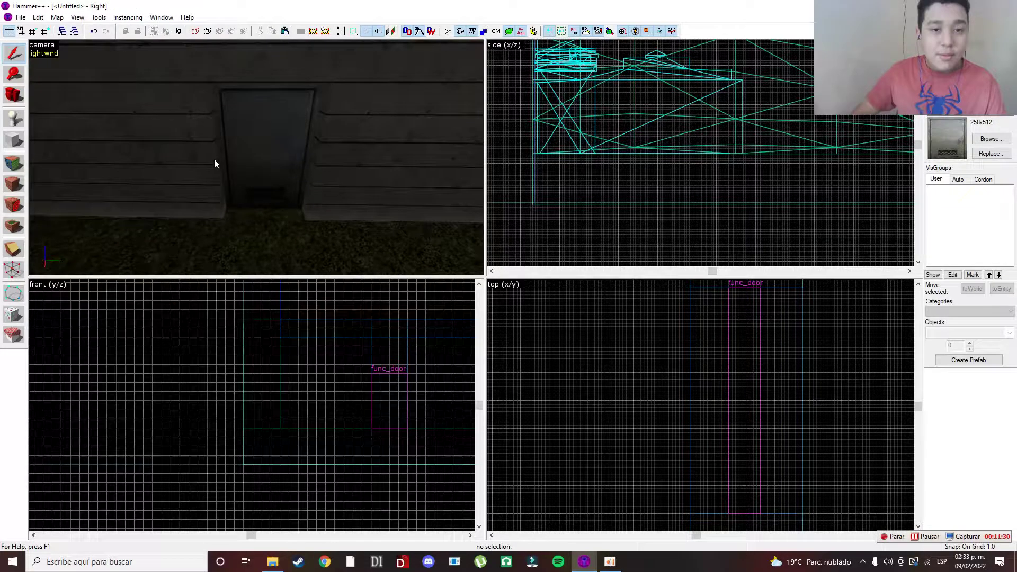
{"action": "scroll", "coordinate": [254, 159], "scroll_direction": "up", "scroll_amount": 5}
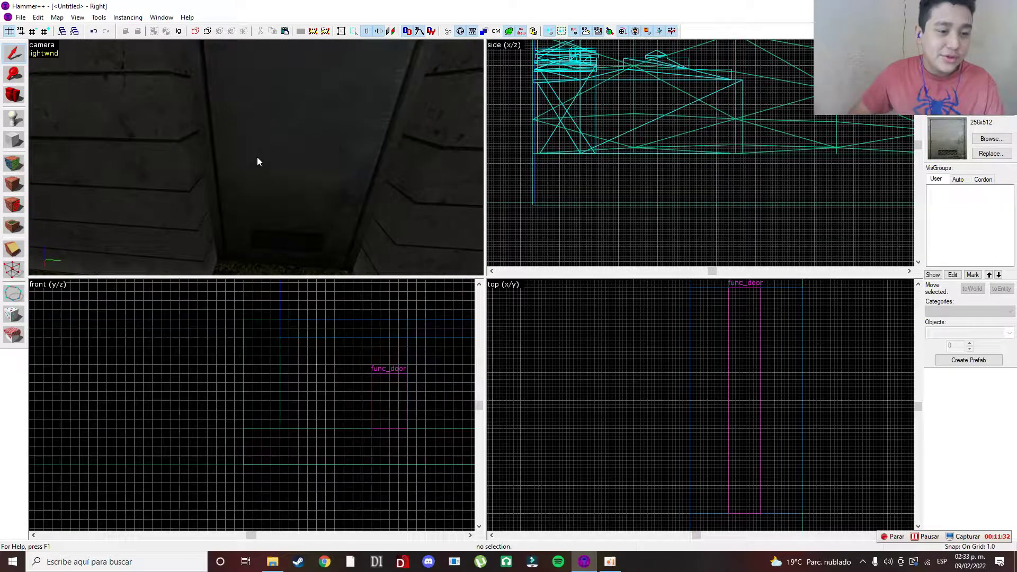
Step: Set the func_door's move direction to 0 270 0 in its properties and close them
{"action": "double_click", "coordinate": [256, 157]}
{"action": "left_click", "coordinate": [426, 177]}
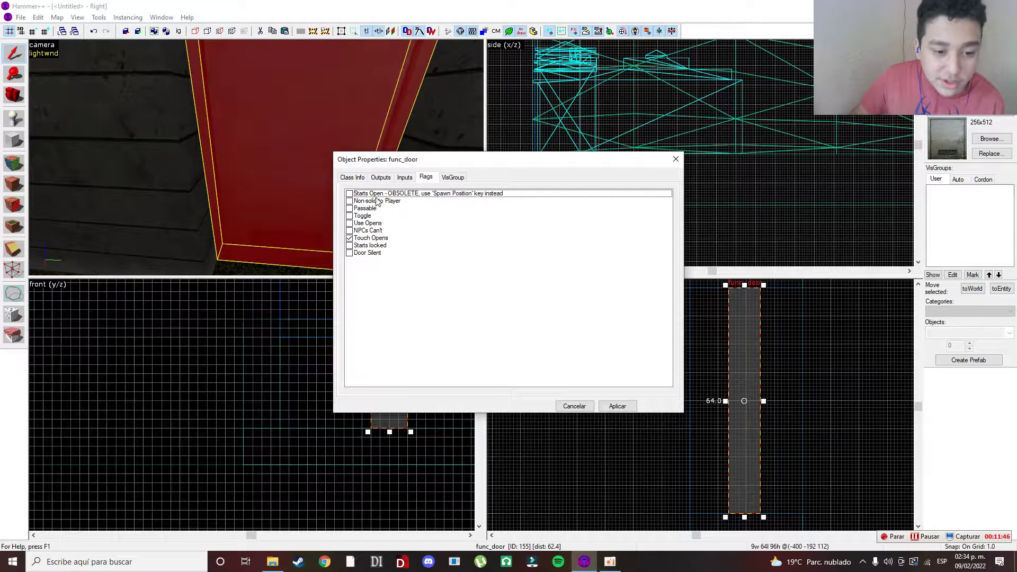
{"action": "left_click", "coordinate": [349, 178]}
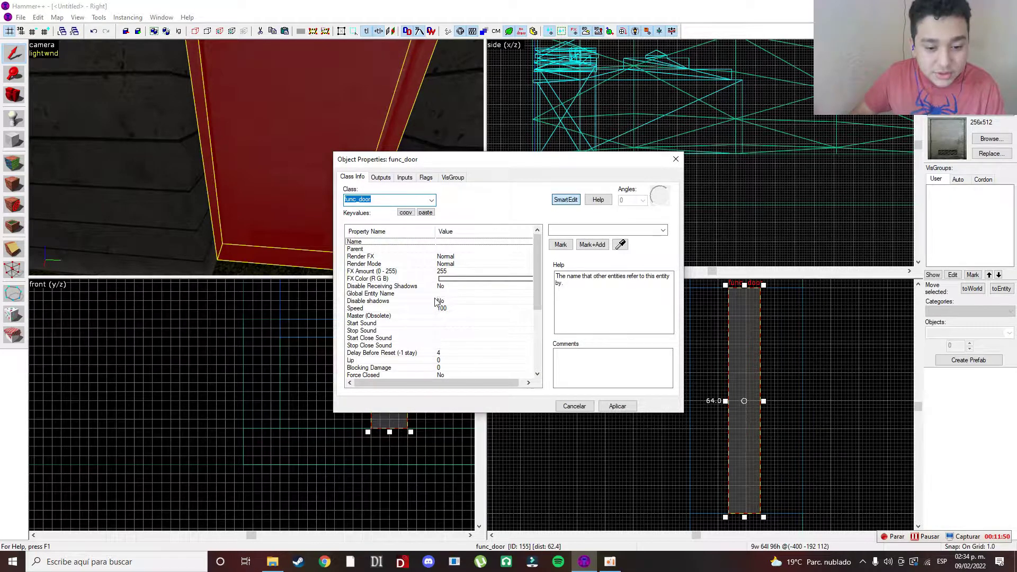
{"action": "scroll", "coordinate": [414, 350], "scroll_direction": "down", "scroll_amount": 5}
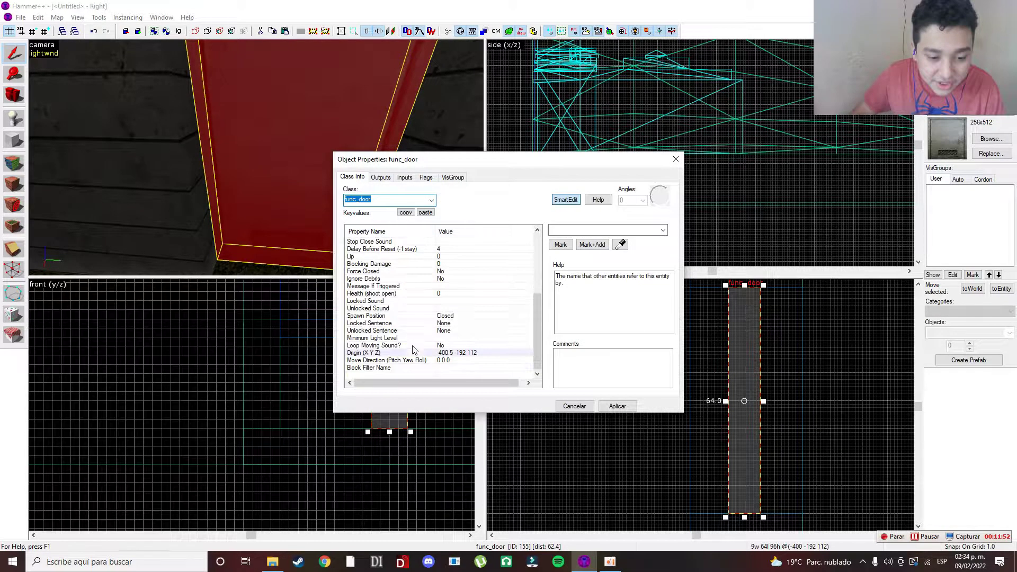
{"action": "left_click", "coordinate": [397, 361]}
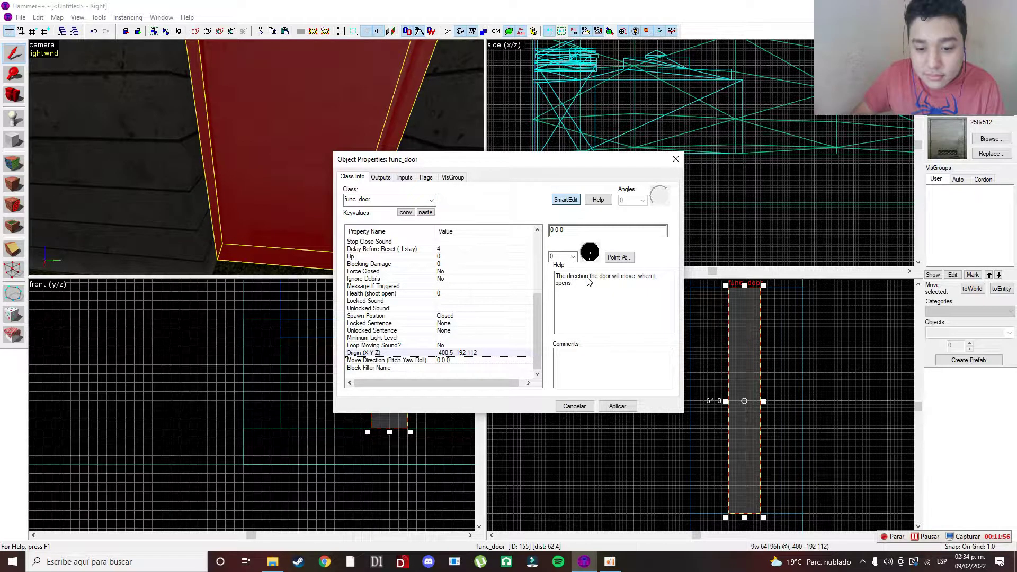
{"action": "left_click", "coordinate": [590, 260]}
{"action": "left_click", "coordinate": [615, 260]}
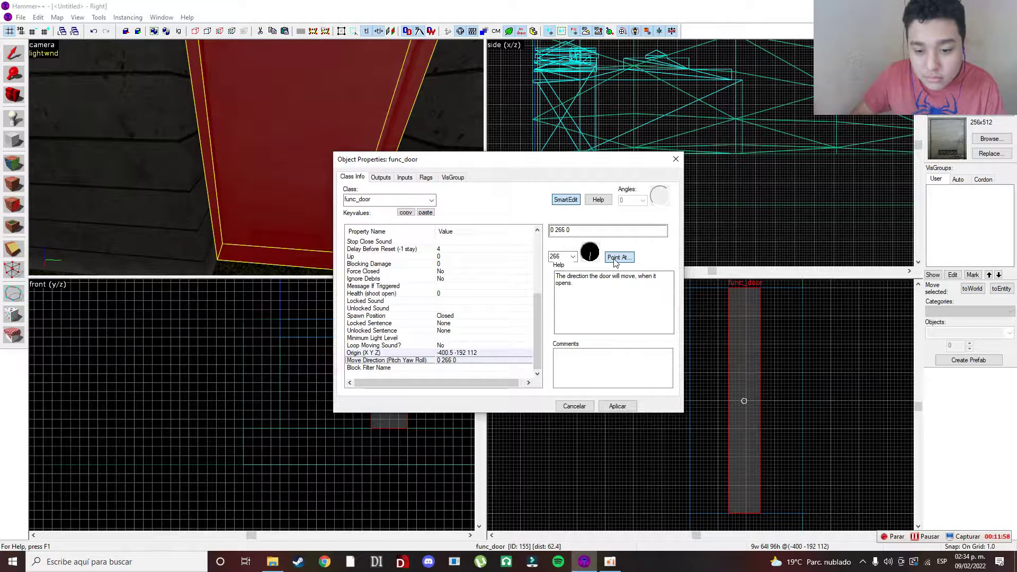
{"action": "left_click", "coordinate": [615, 259]}
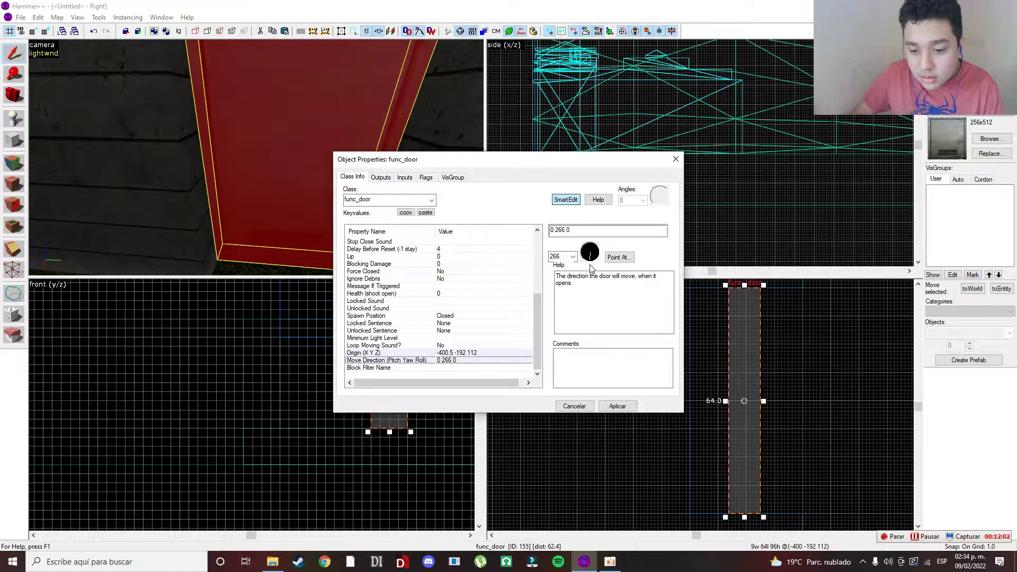
{"action": "left_click", "coordinate": [591, 267]}
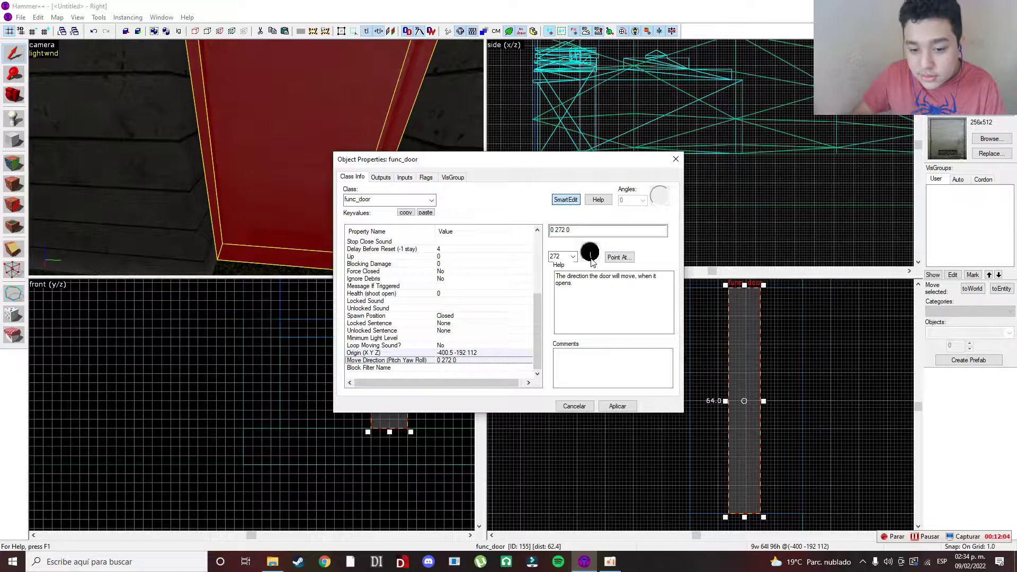
{"action": "left_click", "coordinate": [676, 159]}
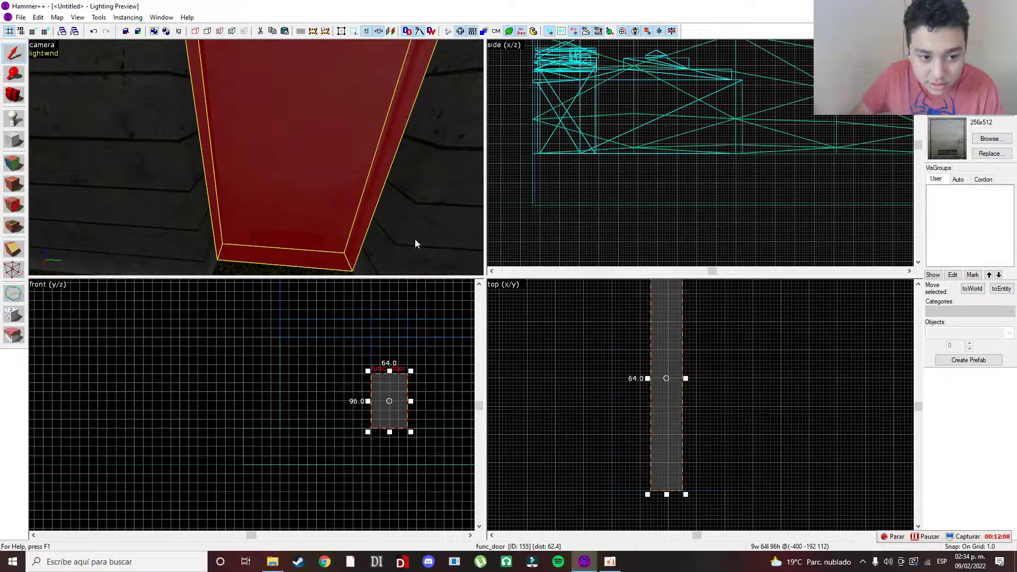
Step: Examine the door in its wall from farther back and in the top view, and clear the selection
{"action": "key", "text": "z"}
{"action": "key", "text": "s"}
{"action": "key", "text": "w"}
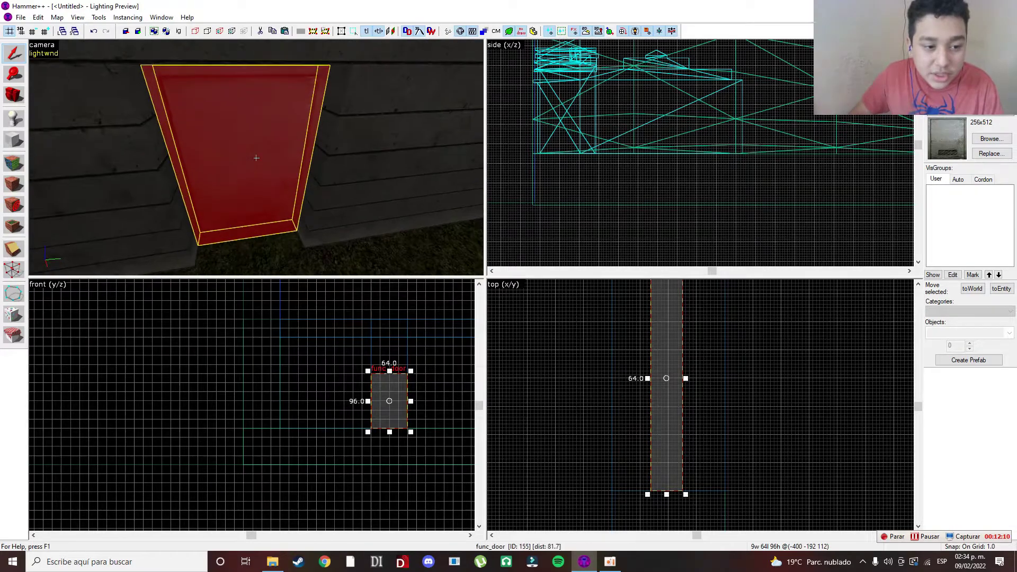
{"action": "key", "text": "s"}
{"action": "key", "text": "z"}
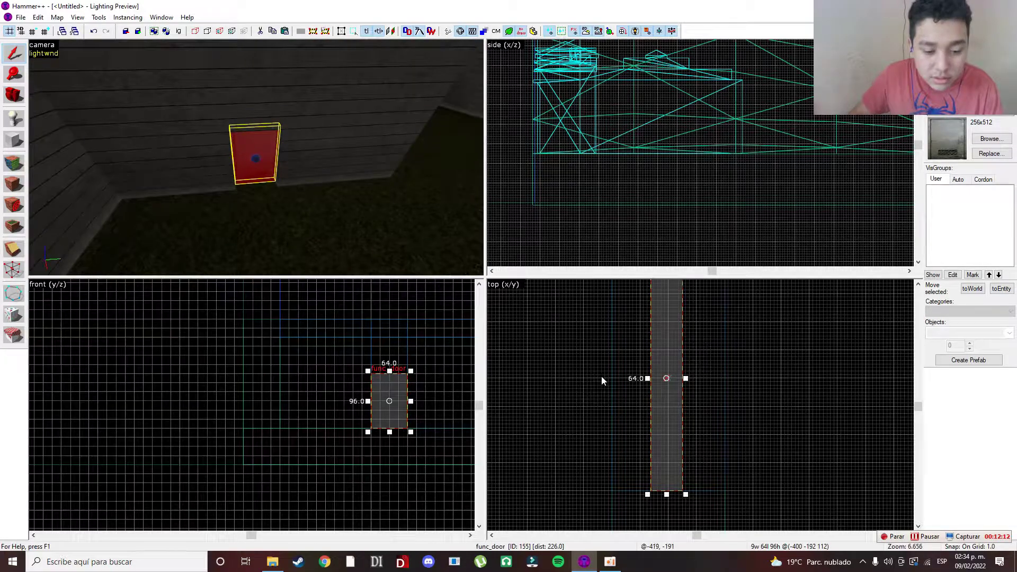
{"action": "scroll", "coordinate": [653, 381], "scroll_direction": "up", "scroll_amount": 4}
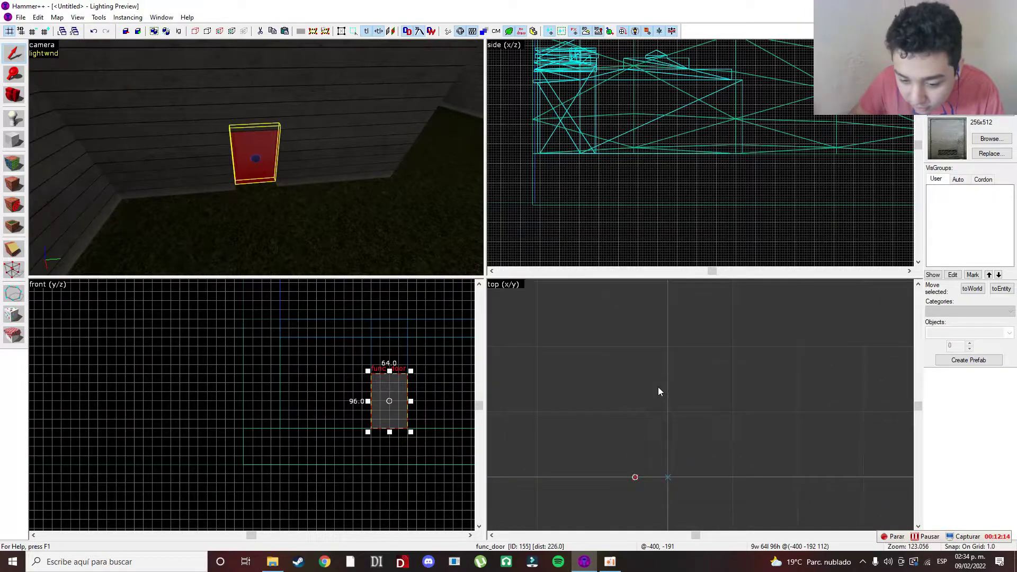
{"action": "scroll", "coordinate": [658, 387], "scroll_direction": "down", "scroll_amount": 4}
{"action": "scroll", "coordinate": [666, 376], "scroll_direction": "down", "scroll_amount": 6}
{"action": "left_click", "coordinate": [698, 358]}
{"action": "key", "text": "Escape"}
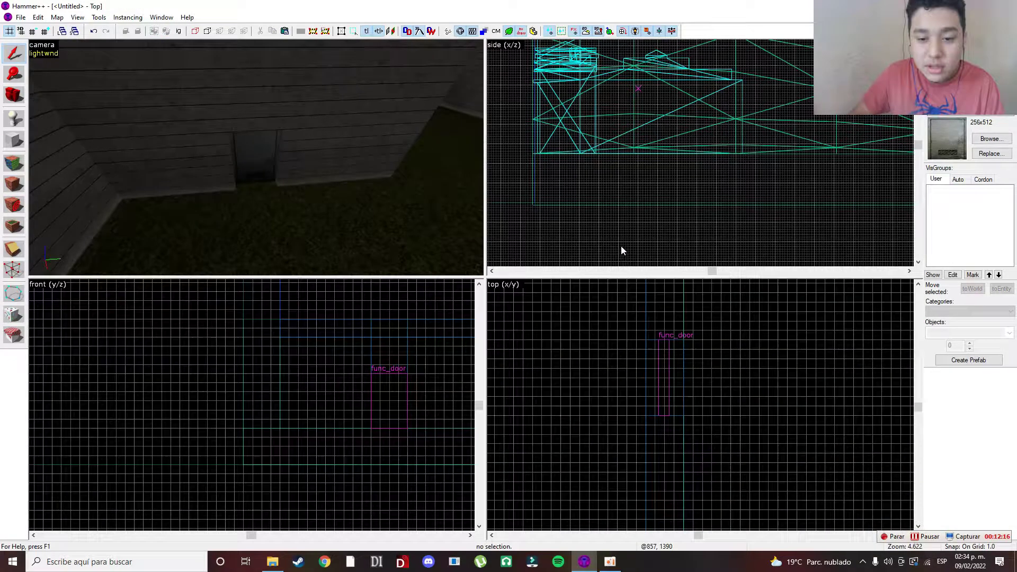
Step: Reopen the door entity's properties and review its full list of keyvalues
{"action": "key", "text": "z"}
{"action": "key", "text": "w"}
{"action": "key", "text": "z"}
{"action": "double_click", "coordinate": [258, 158]}
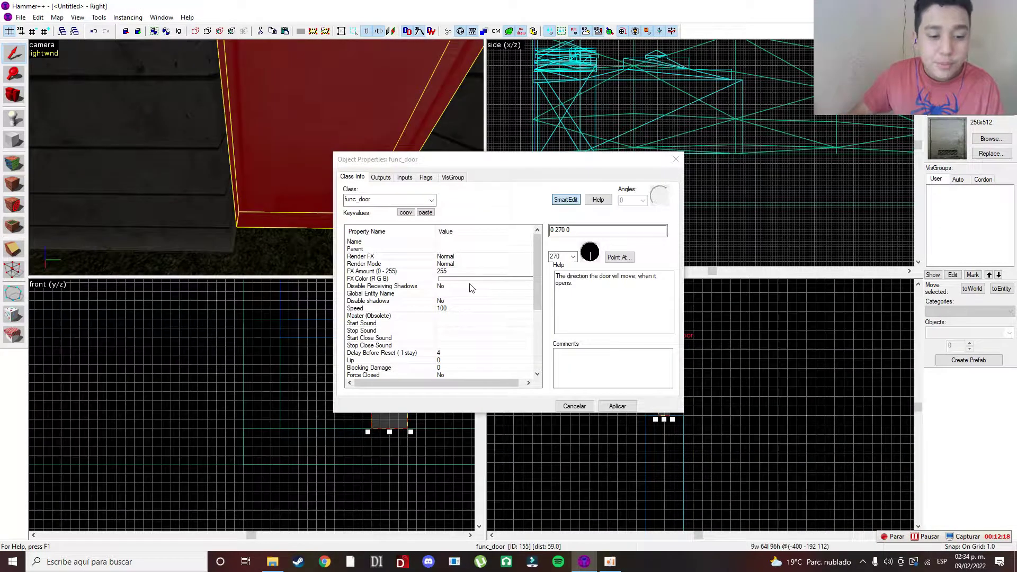
{"action": "scroll", "coordinate": [455, 313], "scroll_direction": "down", "scroll_amount": 4}
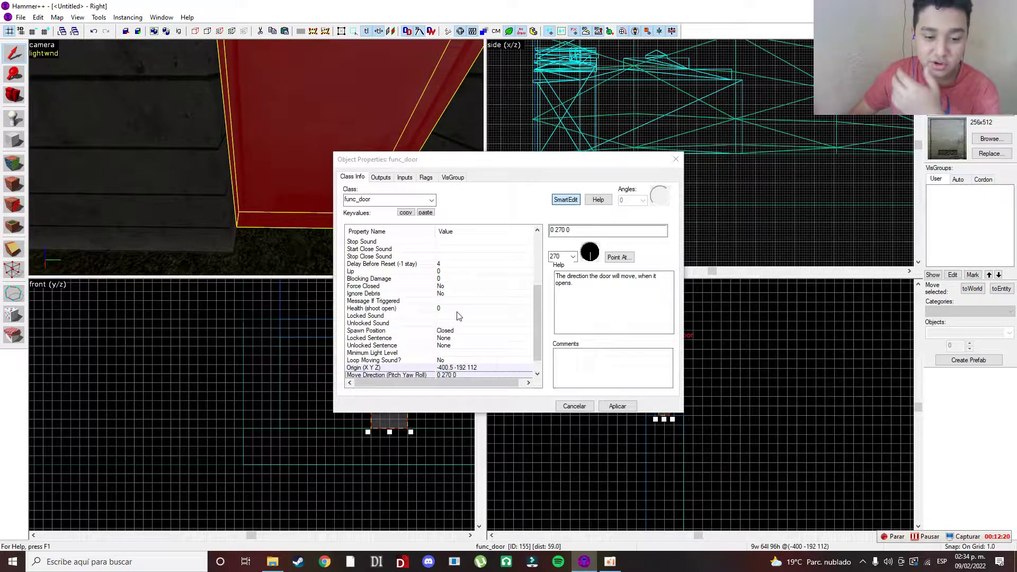
{"action": "scroll", "coordinate": [473, 333], "scroll_direction": "up", "scroll_amount": 4}
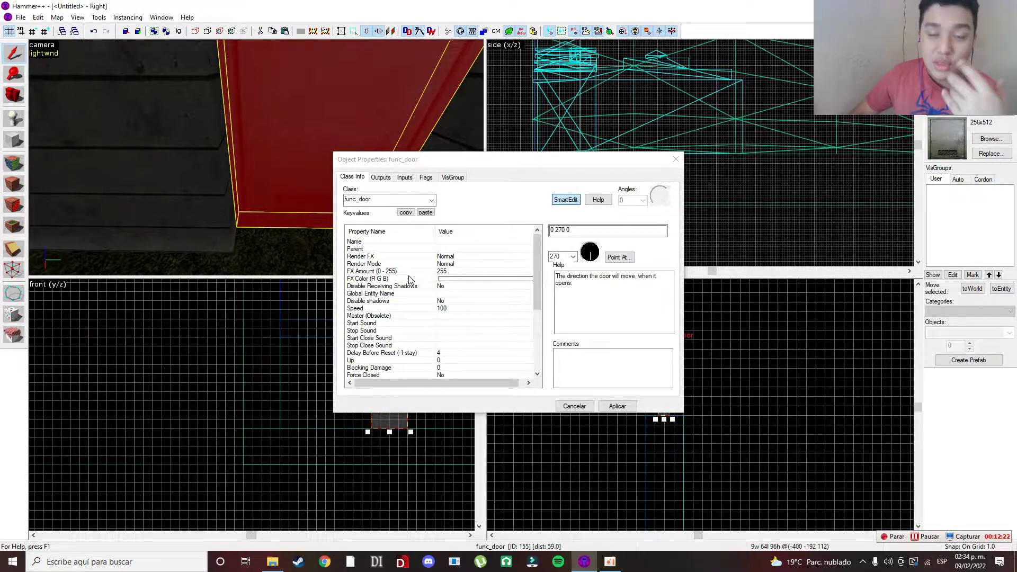
{"action": "scroll", "coordinate": [378, 367], "scroll_direction": "down", "scroll_amount": 4}
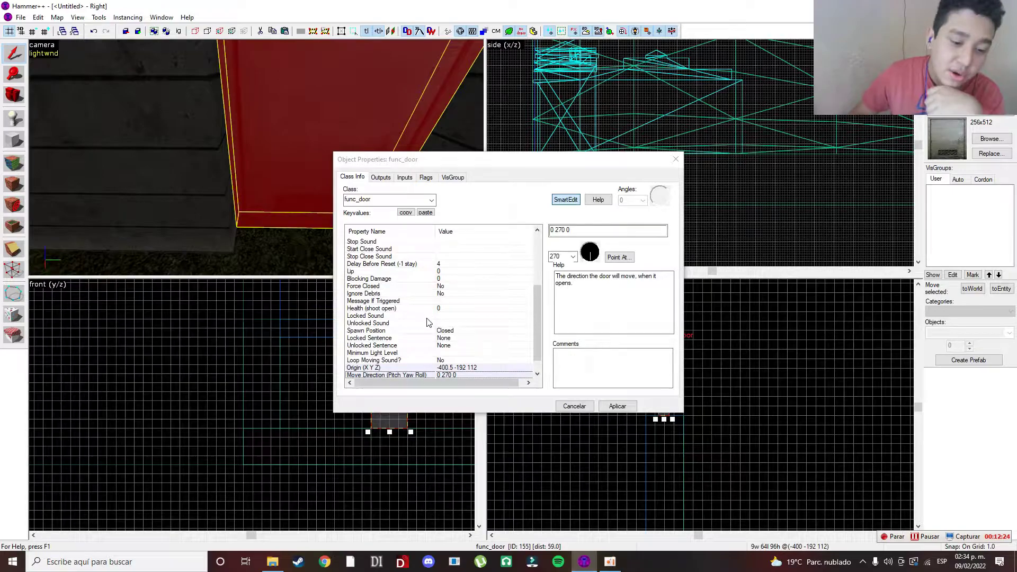
{"action": "scroll", "coordinate": [429, 320], "scroll_direction": "up", "scroll_amount": 4}
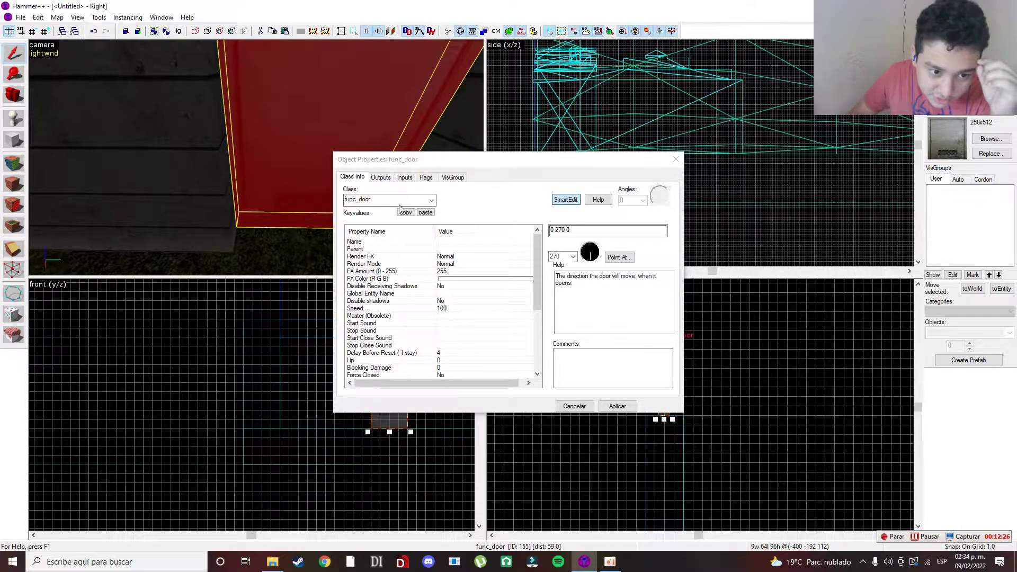
Step: Browse sounds for the door's Start Sound property and filter the sound list by "door"
{"action": "left_click", "coordinate": [380, 324]}
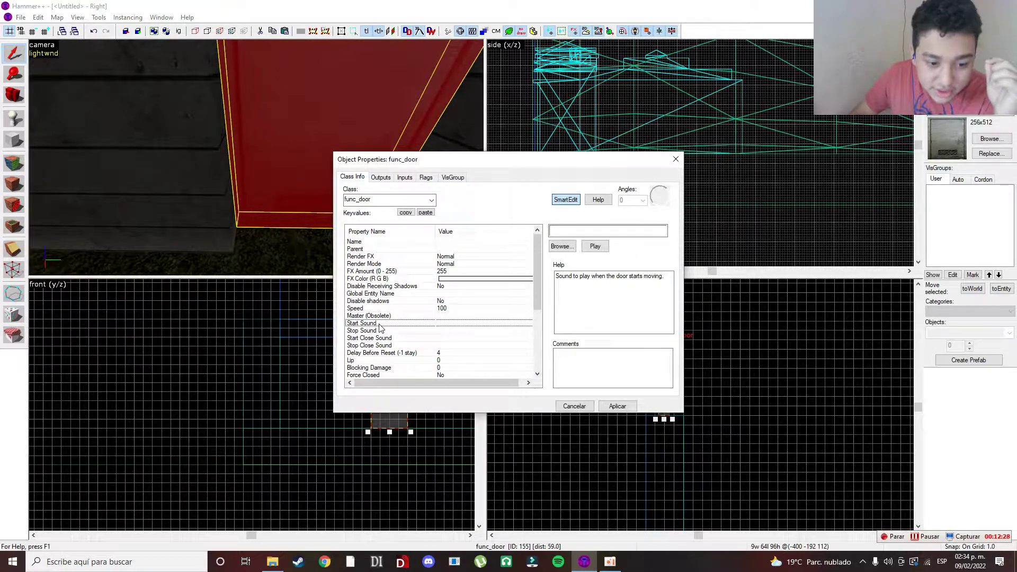
{"action": "left_click", "coordinate": [561, 247]}
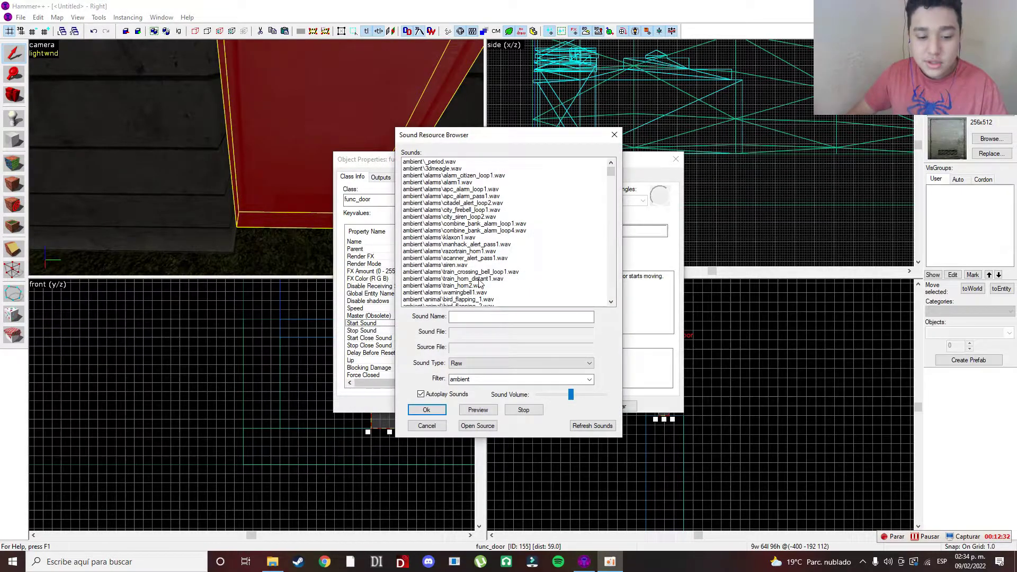
{"action": "double_click", "coordinate": [460, 379]}
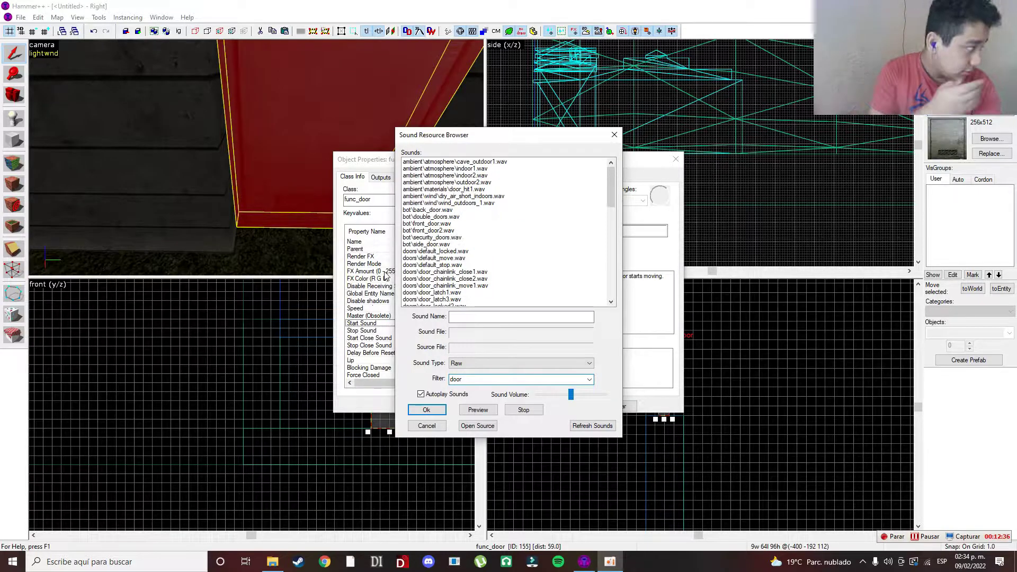
Step: Audition the filtered door sounds one after another, from the ambient sounds down to the heavy metal door sounds
{"action": "left_click", "coordinate": [464, 161]}
{"action": "key", "text": "Down"}
{"action": "key", "text": "Down"}
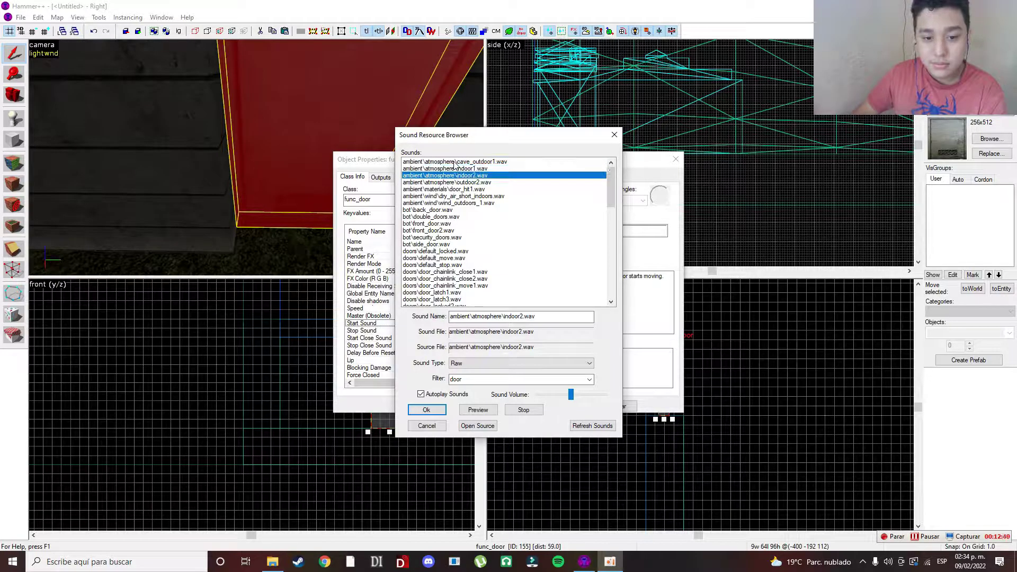
{"action": "key", "text": "Down"}
{"action": "key", "text": "Down"}
{"action": "key", "text": "Down"}
{"action": "key", "text": "Down"}
{"action": "key", "text": "Down"}
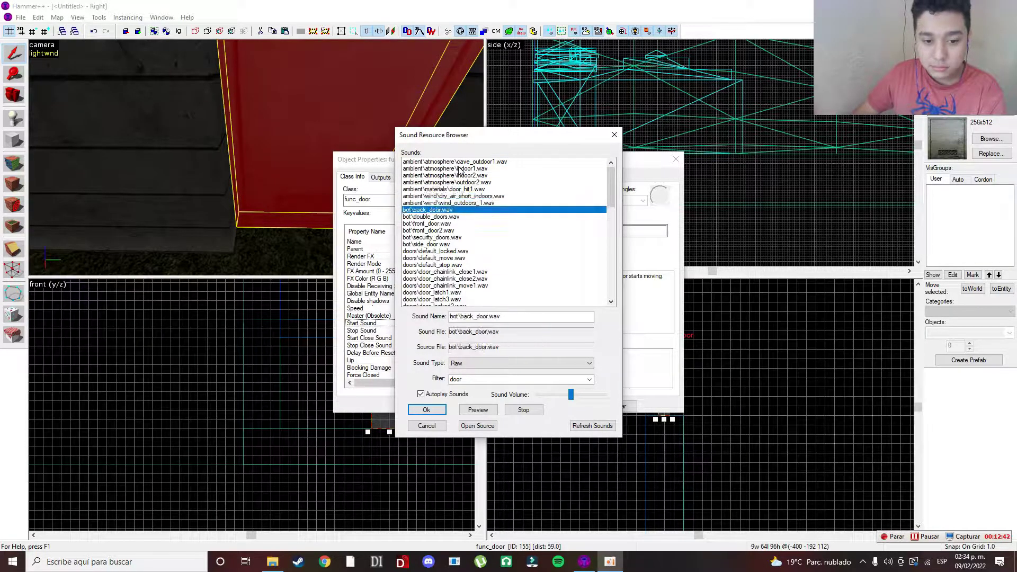
{"action": "key", "text": "Down"}
{"action": "key", "text": "Down"}
{"action": "key", "text": "Down"}
{"action": "key", "text": "Down"}
{"action": "key", "text": "Down"}
{"action": "key", "text": "Down"}
{"action": "key", "text": "Down"}
{"action": "key", "text": "Down"}
{"action": "key", "text": "Down"}
{"action": "key", "text": "Down"}
{"action": "key", "text": "Down"}
{"action": "key", "text": "Down"}
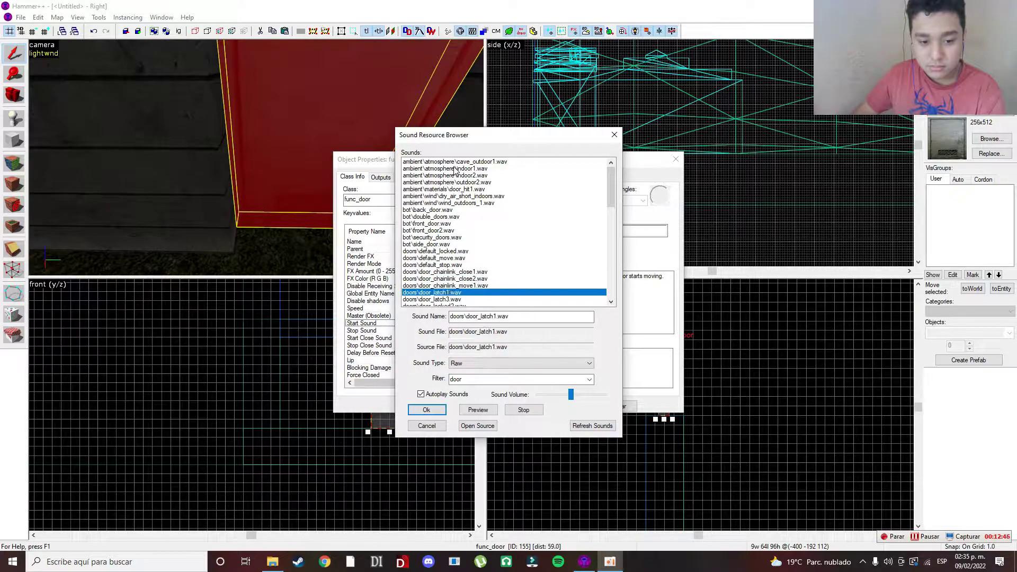
{"action": "key", "text": "Down"}
{"action": "key", "text": "Down"}
{"action": "key", "text": "Down"}
{"action": "key", "text": "Down"}
{"action": "key", "text": "Down"}
{"action": "key", "text": "Down"}
{"action": "key", "text": "Down"}
{"action": "key", "text": "Down"}
{"action": "key", "text": "Down"}
{"action": "key", "text": "Down"}
{"action": "key", "text": "Down"}
{"action": "key", "text": "Down"}
{"action": "key", "text": "Down"}
{"action": "key", "text": "Down"}
{"action": "key", "text": "Down"}
{"action": "key", "text": "Down"}
{"action": "key", "text": "Down"}
{"action": "key", "text": "Down"}
{"action": "key", "text": "Down"}
{"action": "key", "text": "Down"}
{"action": "key", "text": "Down"}
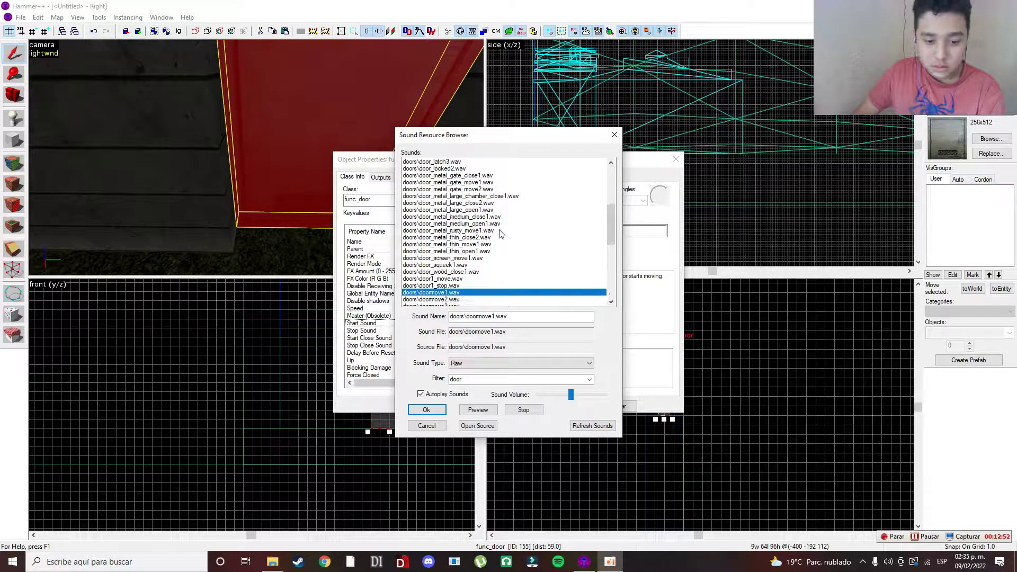
{"action": "key", "text": "Down"}
{"action": "key", "text": "Down"}
{"action": "key", "text": "Down"}
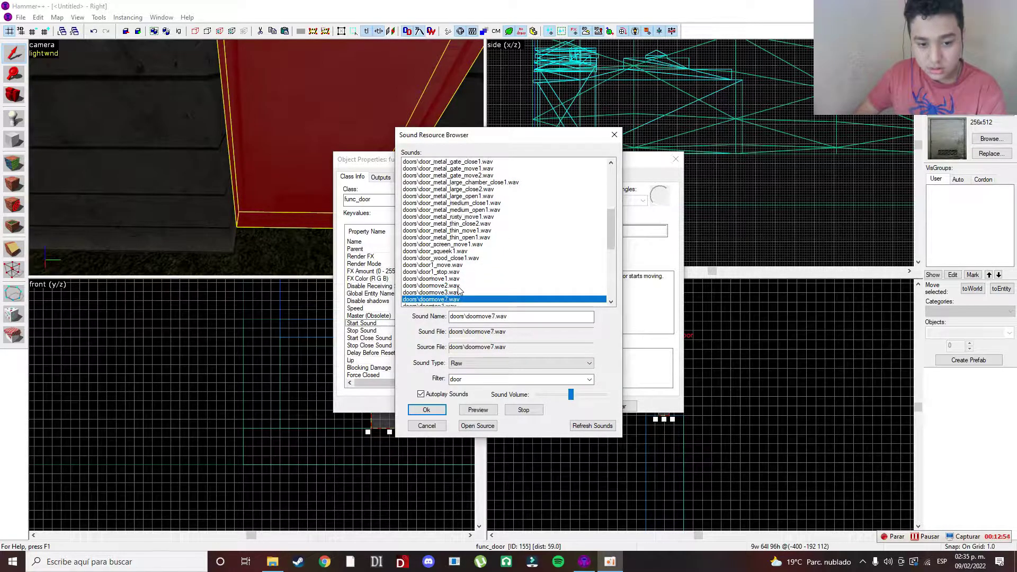
{"action": "key", "text": "Up"}
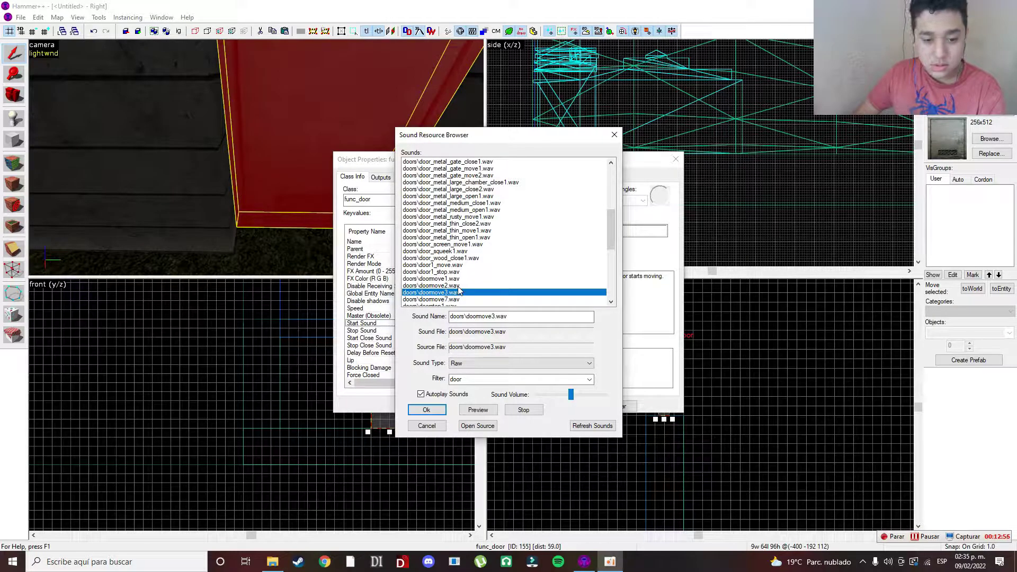
{"action": "key", "text": "Down"}
{"action": "key", "text": "Down"}
{"action": "key", "text": "Down"}
{"action": "key", "text": "Down"}
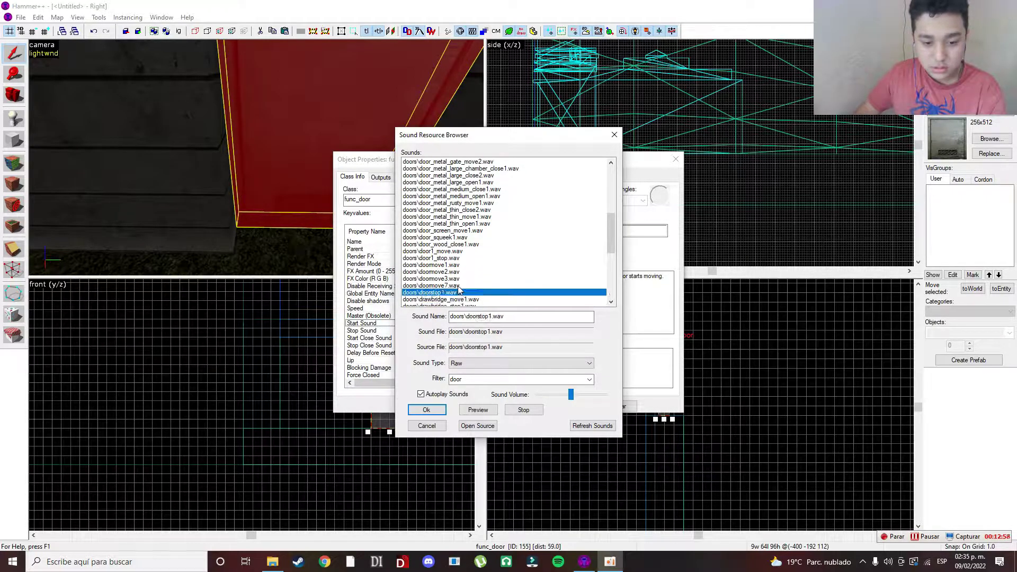
{"action": "key", "text": "Down"}
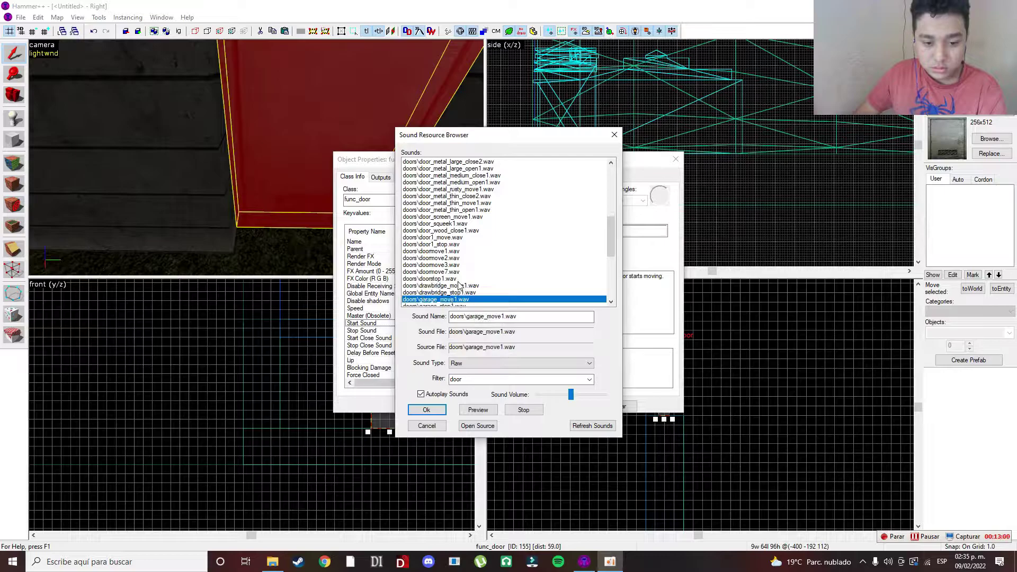
{"action": "key", "text": "Down"}
{"action": "key", "text": "Down"}
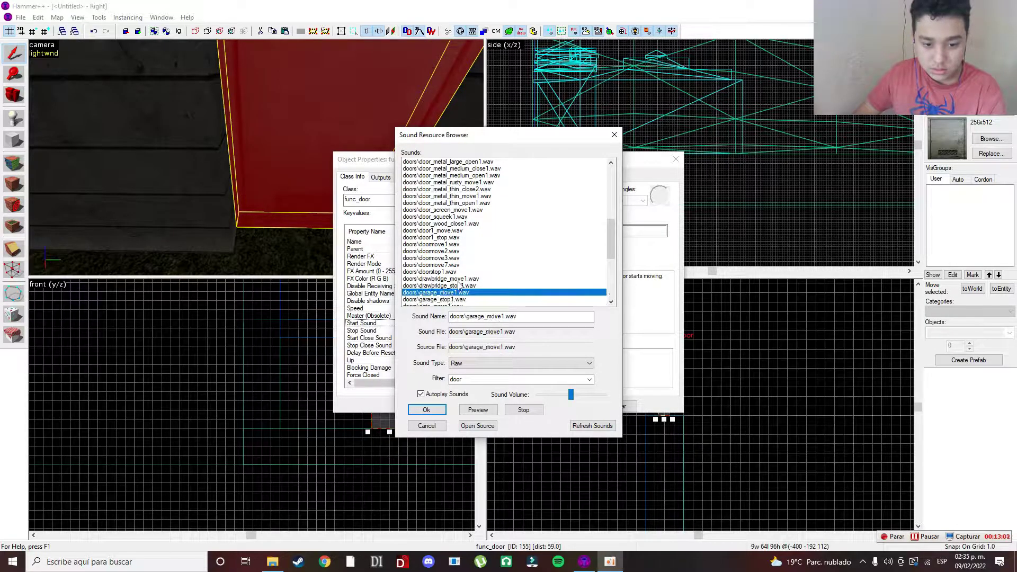
{"action": "key", "text": "Down"}
{"action": "key", "text": "Down"}
{"action": "key", "text": "Down"}
{"action": "key", "text": "Down"}
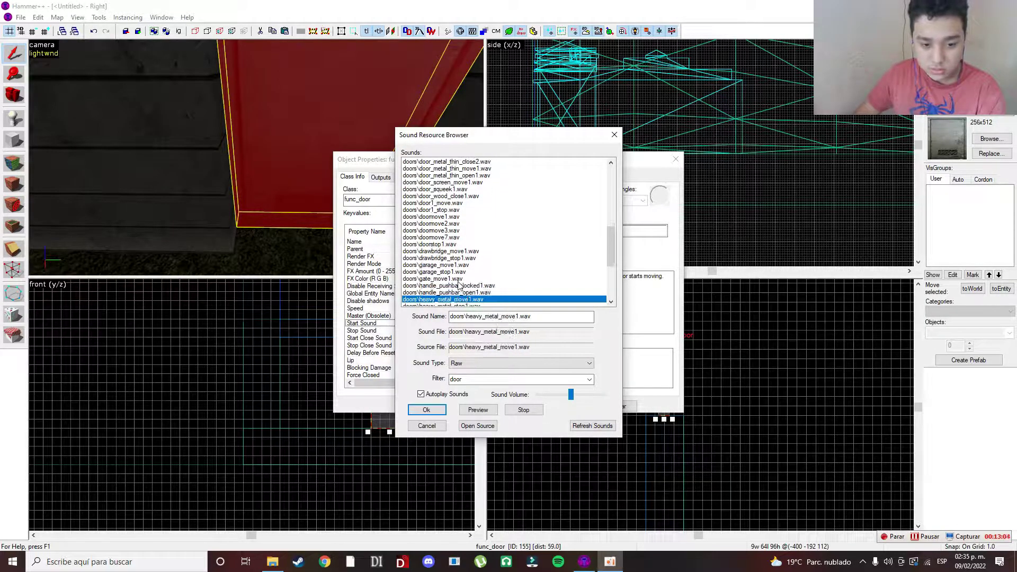
Step: Audition the filtered door sounds back up the list, from the heavy metal sounds through the latch and gate sounds to the ambient ones
{"action": "key", "text": "Up"}
{"action": "key", "text": "Up"}
{"action": "key", "text": "Up"}
{"action": "key", "text": "Up"}
{"action": "key", "text": "Up"}
{"action": "key", "text": "Up"}
{"action": "key", "text": "Up"}
{"action": "key", "text": "Up"}
{"action": "key", "text": "Up"}
{"action": "key", "text": "Up"}
{"action": "key", "text": "Up"}
{"action": "key", "text": "Up"}
{"action": "key", "text": "Up"}
{"action": "key", "text": "Up"}
{"action": "key", "text": "Up"}
{"action": "key", "text": "Up"}
{"action": "key", "text": "Up"}
{"action": "key", "text": "Up"}
{"action": "key", "text": "Up"}
{"action": "key", "text": "Up"}
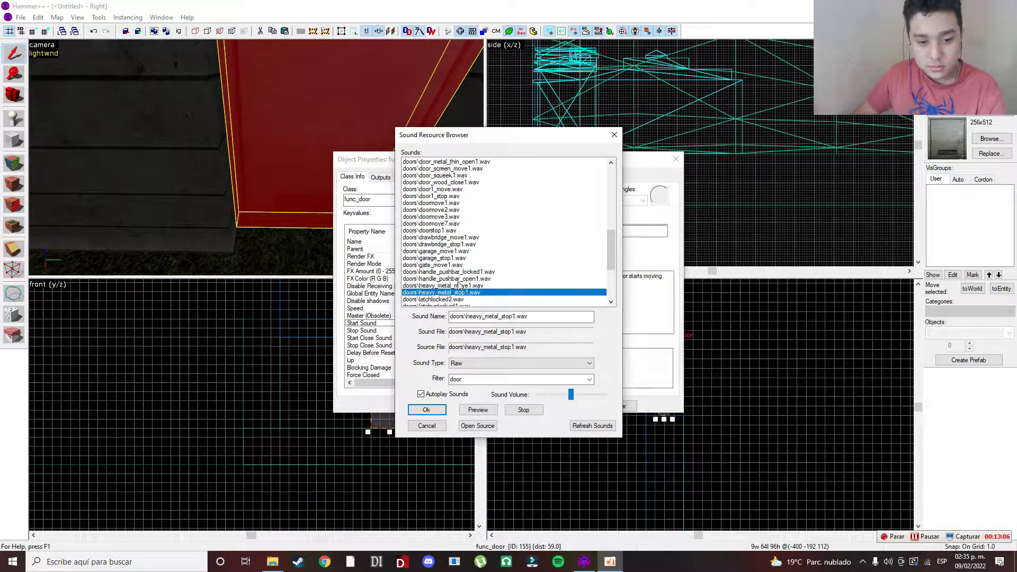
{"action": "key", "text": "Up"}
{"action": "key", "text": "Up"}
{"action": "key", "text": "Up"}
{"action": "key", "text": "Up"}
{"action": "key", "text": "Up"}
{"action": "key", "text": "Up"}
{"action": "key", "text": "Up"}
{"action": "key", "text": "Up"}
{"action": "key", "text": "Up"}
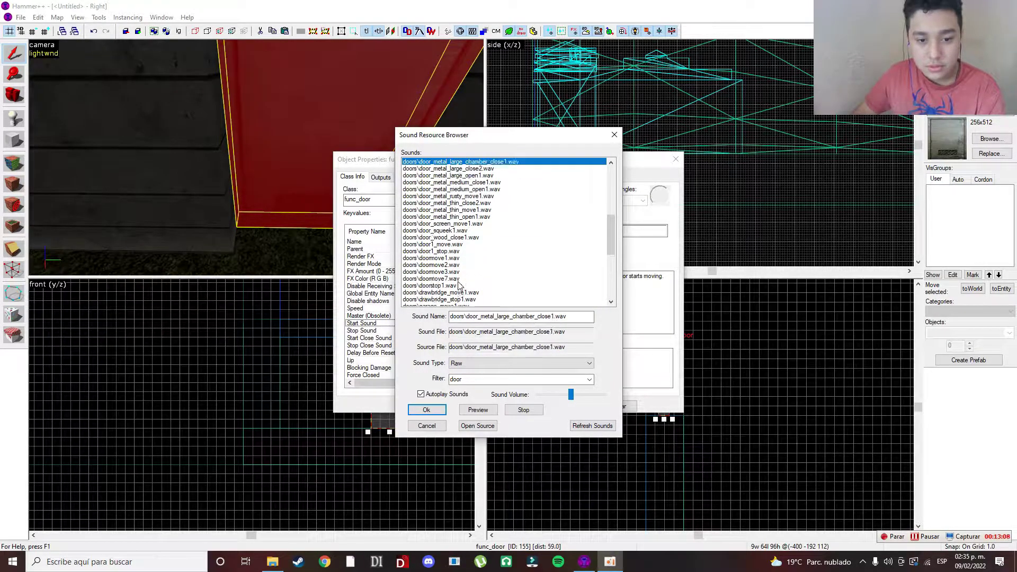
{"action": "key", "text": "Up"}
{"action": "key", "text": "Down"}
{"action": "key", "text": "Down"}
{"action": "key", "text": "Down"}
{"action": "key", "text": "Down"}
{"action": "key", "text": "Down"}
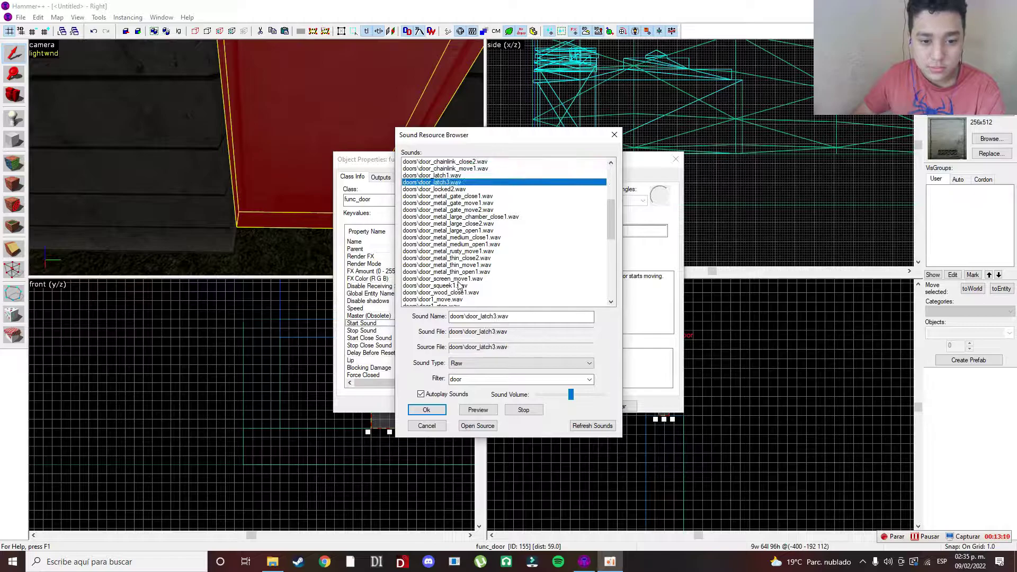
{"action": "key", "text": "Down"}
{"action": "key", "text": "Down"}
{"action": "key", "text": "Down"}
{"action": "key", "text": "Down"}
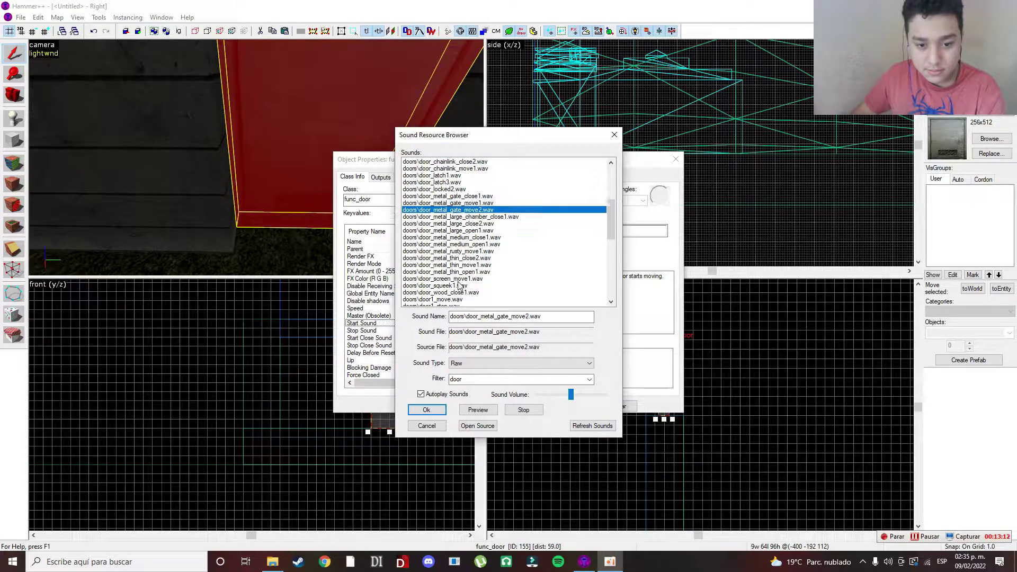
{"action": "key", "text": "Up"}
{"action": "key", "text": "Up"}
{"action": "key", "text": "Up"}
{"action": "key", "text": "Up"}
{"action": "key", "text": "Up"}
{"action": "key", "text": "Up"}
{"action": "key", "text": "Up"}
{"action": "key", "text": "Up"}
{"action": "key", "text": "Up"}
{"action": "key", "text": "Up"}
{"action": "key", "text": "Up"}
{"action": "key", "text": "Up"}
{"action": "key", "text": "Up"}
{"action": "key", "text": "Up"}
{"action": "key", "text": "Up"}
{"action": "key", "text": "Up"}
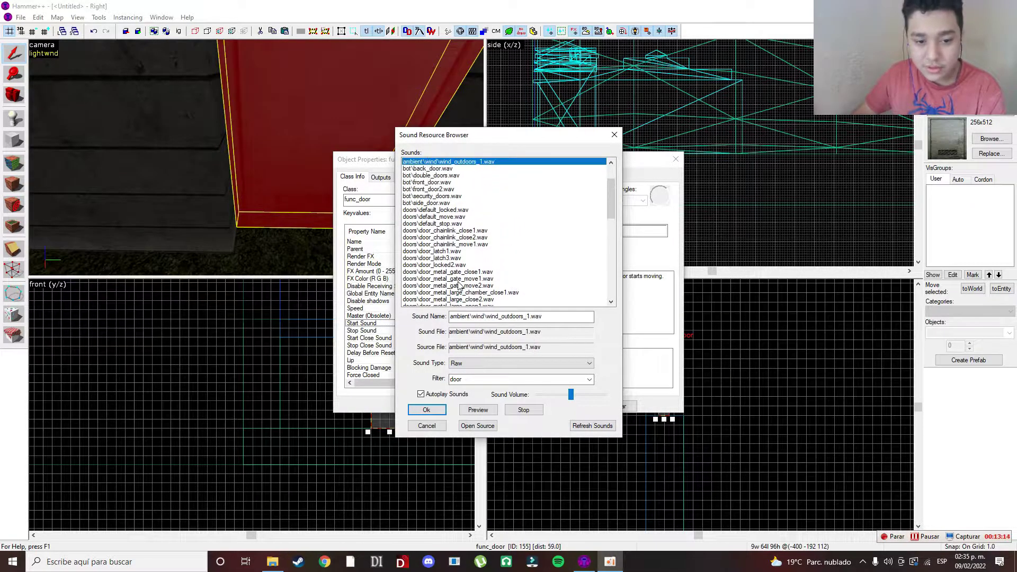
{"action": "key", "text": "Down"}
{"action": "key", "text": "Down"}
{"action": "key", "text": "Down"}
{"action": "key", "text": "Down"}
{"action": "key", "text": "Down"}
{"action": "key", "text": "Down"}
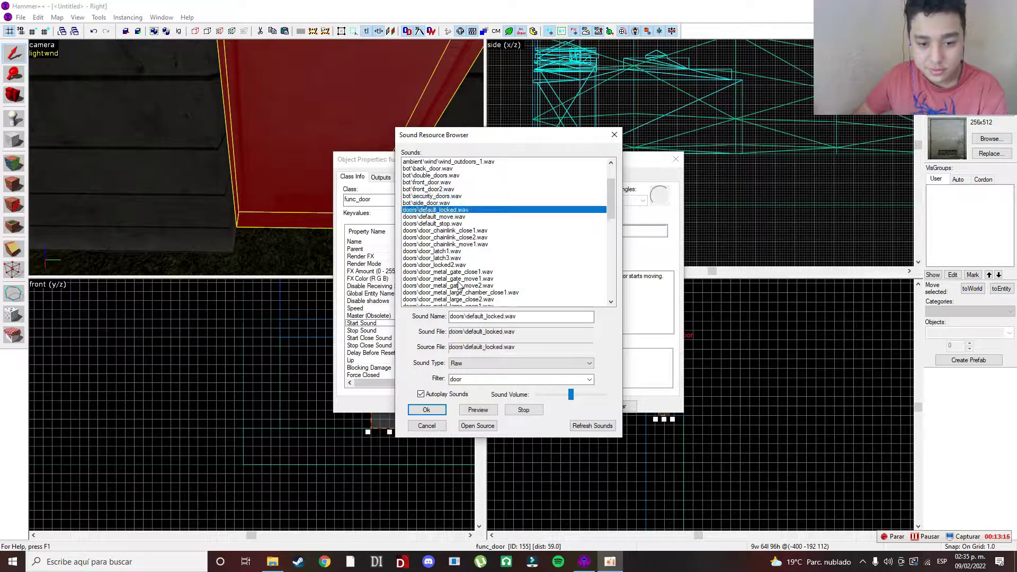
{"action": "key", "text": "Down"}
{"action": "key", "text": "Down"}
{"action": "key", "text": "Down"}
{"action": "key", "text": "Down"}
{"action": "key", "text": "Down"}
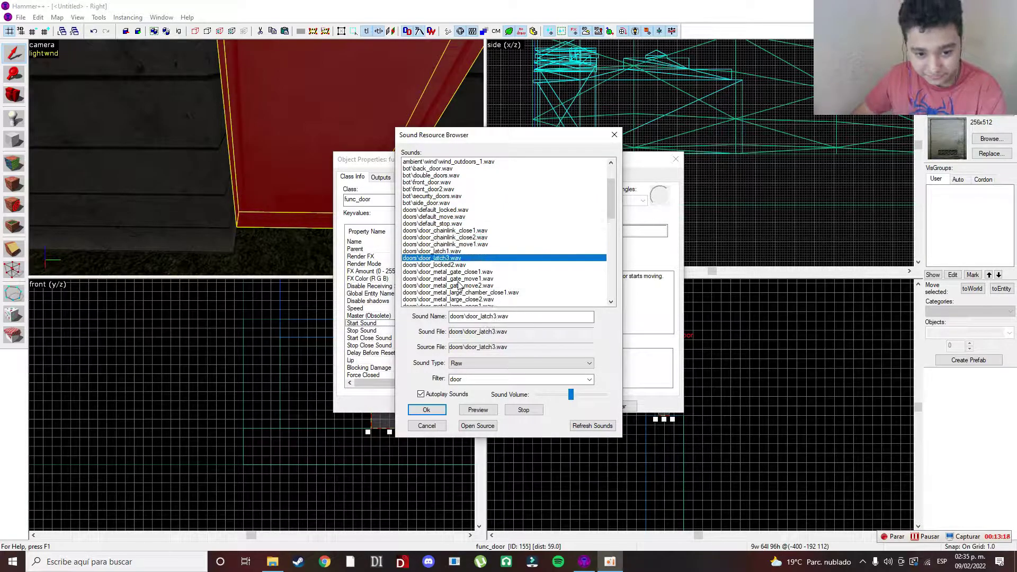
{"action": "key", "text": "Up"}
{"action": "key", "text": "Up"}
{"action": "key", "text": "Up"}
{"action": "key", "text": "Up"}
{"action": "key", "text": "Up"}
{"action": "key", "text": "Up"}
{"action": "key", "text": "Up"}
{"action": "key", "text": "Up"}
{"action": "key", "text": "Up"}
{"action": "key", "text": "Up"}
{"action": "key", "text": "Up"}
{"action": "key", "text": "Up"}
{"action": "key", "text": "Up"}
{"action": "key", "text": "Up"}
{"action": "key", "text": "Up"}
{"action": "key", "text": "Up"}
{"action": "key", "text": "Up"}
{"action": "key", "text": "Up"}
{"action": "key", "text": "Up"}
{"action": "key", "text": "Up"}
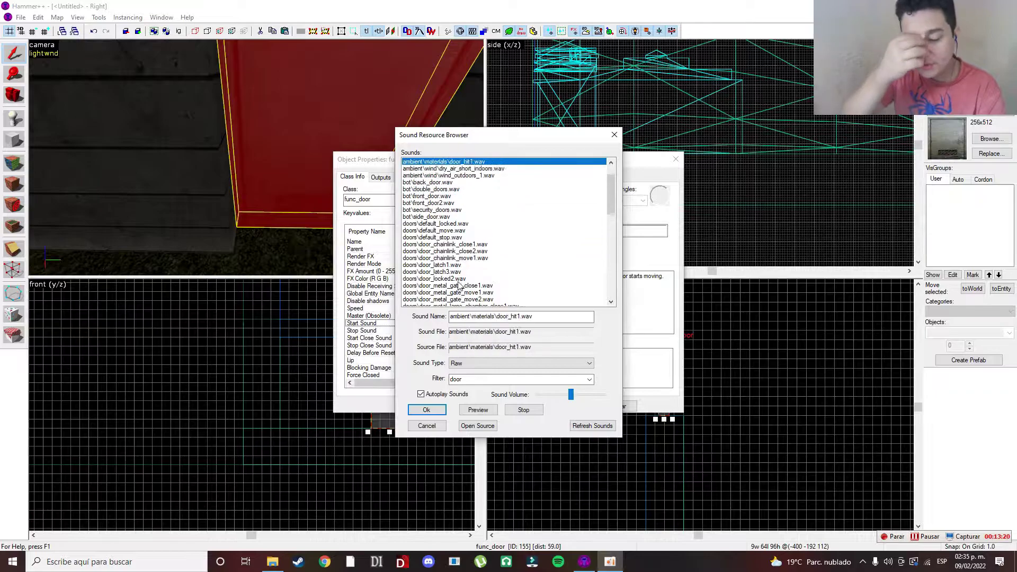
Step: Audition the door sounds down the list again, from the default door sounds past the medium metal ones to the pushbar handle sounds
{"action": "key", "text": "Down"}
{"action": "key", "text": "Down"}
{"action": "key", "text": "Down"}
{"action": "key", "text": "Down"}
{"action": "key", "text": "Down"}
{"action": "key", "text": "Down"}
{"action": "key", "text": "Down"}
{"action": "key", "text": "Down"}
{"action": "key", "text": "Down"}
{"action": "key", "text": "Down"}
{"action": "key", "text": "Down"}
{"action": "key", "text": "Down"}
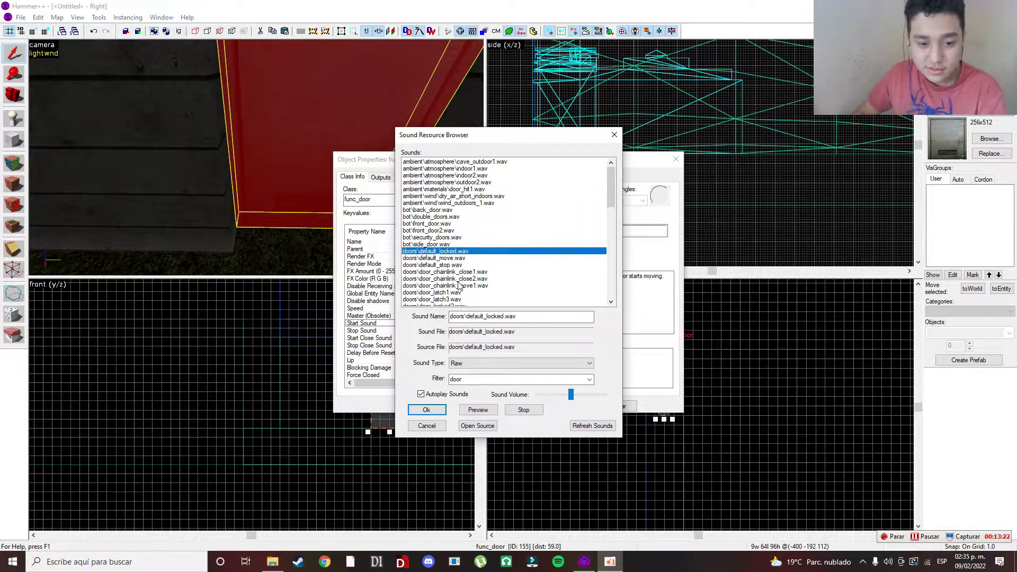
{"action": "key", "text": "Down"}
{"action": "key", "text": "Down"}
{"action": "key", "text": "Down"}
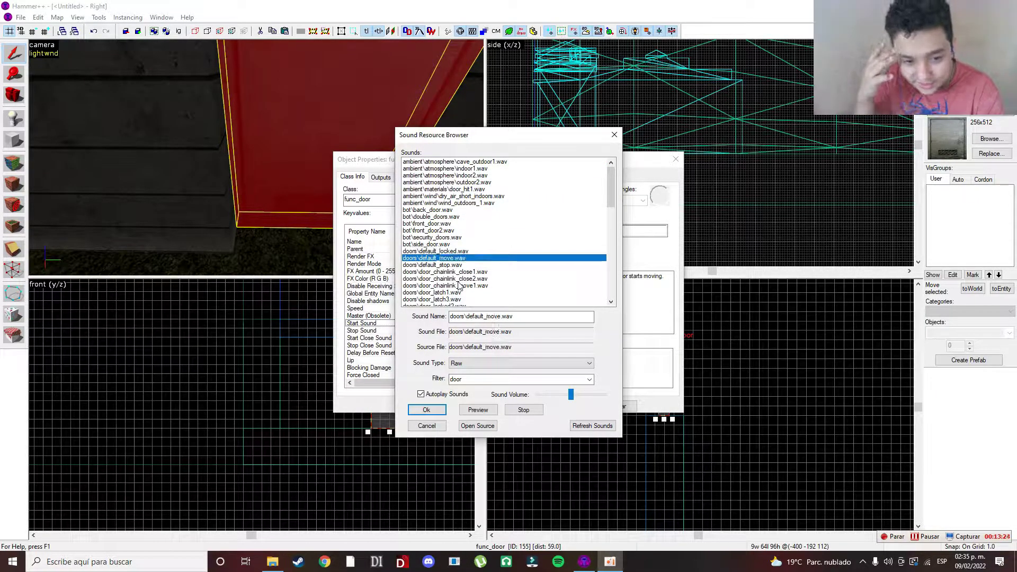
{"action": "key", "text": "Down"}
{"action": "key", "text": "Down"}
{"action": "key", "text": "Down"}
{"action": "key", "text": "Down"}
{"action": "key", "text": "Down"}
{"action": "key", "text": "Down"}
{"action": "key", "text": "Down"}
{"action": "key", "text": "Down"}
{"action": "key", "text": "Down"}
{"action": "key", "text": "Down"}
{"action": "key", "text": "Down"}
{"action": "key", "text": "Down"}
{"action": "key", "text": "Down"}
{"action": "key", "text": "Down"}
{"action": "key", "text": "Down"}
{"action": "key", "text": "Down"}
{"action": "key", "text": "Down"}
{"action": "key", "text": "Down"}
{"action": "key", "text": "Down"}
{"action": "key", "text": "Down"}
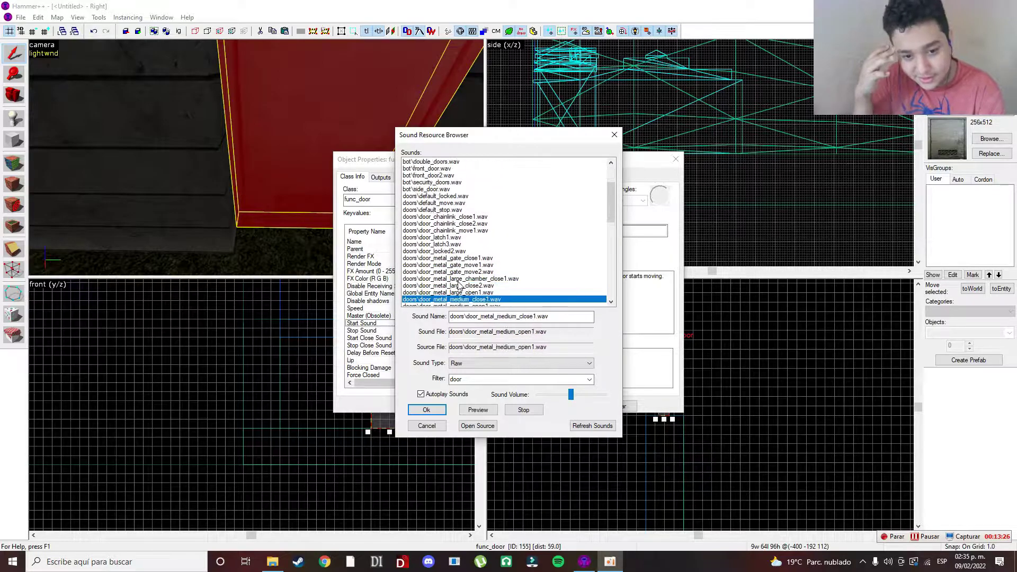
{"action": "key", "text": "Down"}
{"action": "key", "text": "Down"}
{"action": "key", "text": "Down"}
{"action": "key", "text": "Down"}
{"action": "key", "text": "Down"}
{"action": "key", "text": "Down"}
{"action": "key", "text": "Down"}
{"action": "key", "text": "Down"}
{"action": "key", "text": "Down"}
{"action": "key", "text": "Down"}
{"action": "key", "text": "Down"}
{"action": "key", "text": "Up"}
{"action": "key", "text": "Up"}
{"action": "key", "text": "Up"}
{"action": "key", "text": "Up"}
{"action": "key", "text": "Up"}
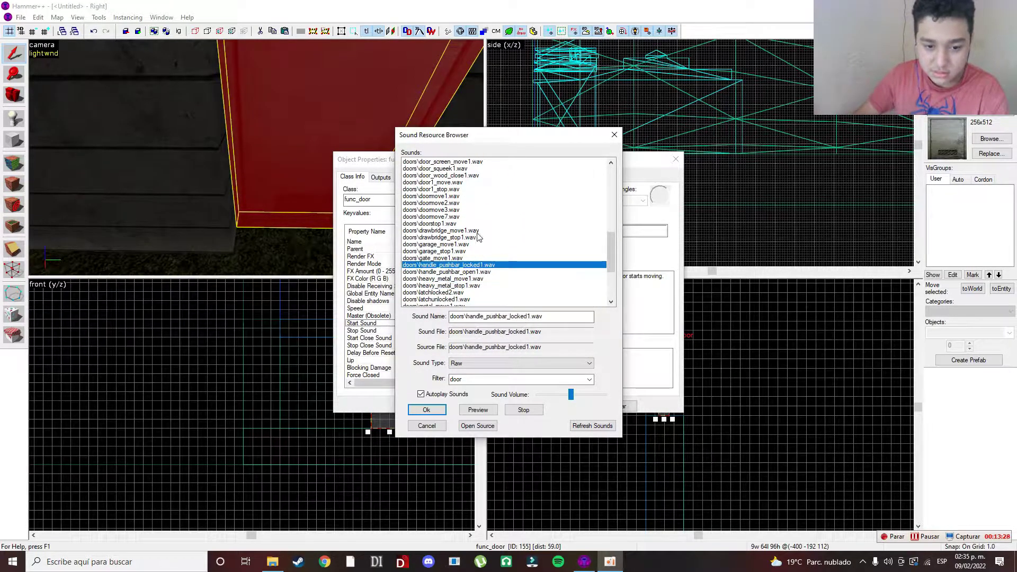
Step: Compare the drawbridge, garage and door1_stop sounds, and set the door's Start Sound to doormove1.wav
{"action": "left_click", "coordinate": [463, 231]}
{"action": "left_click", "coordinate": [464, 239]}
{"action": "left_click", "coordinate": [459, 245]}
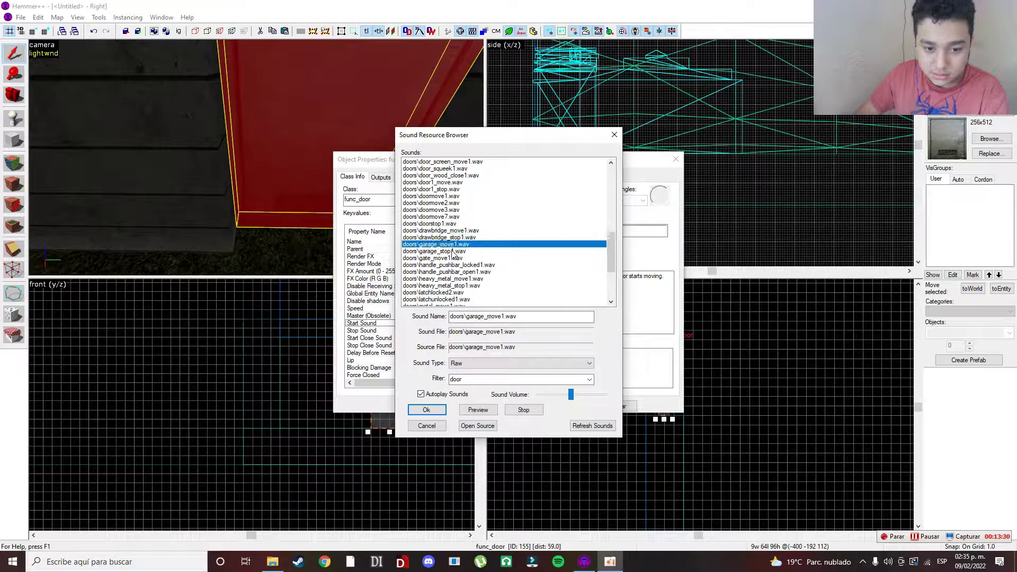
{"action": "left_click", "coordinate": [454, 252]}
{"action": "left_click", "coordinate": [435, 189]}
{"action": "left_click", "coordinate": [435, 196]}
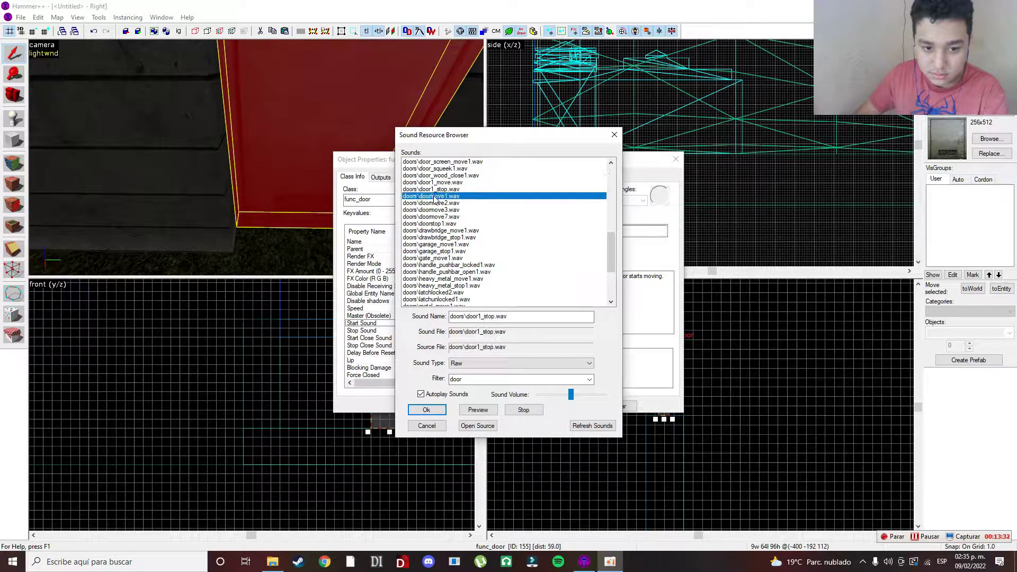
{"action": "double_click", "coordinate": [439, 198]}
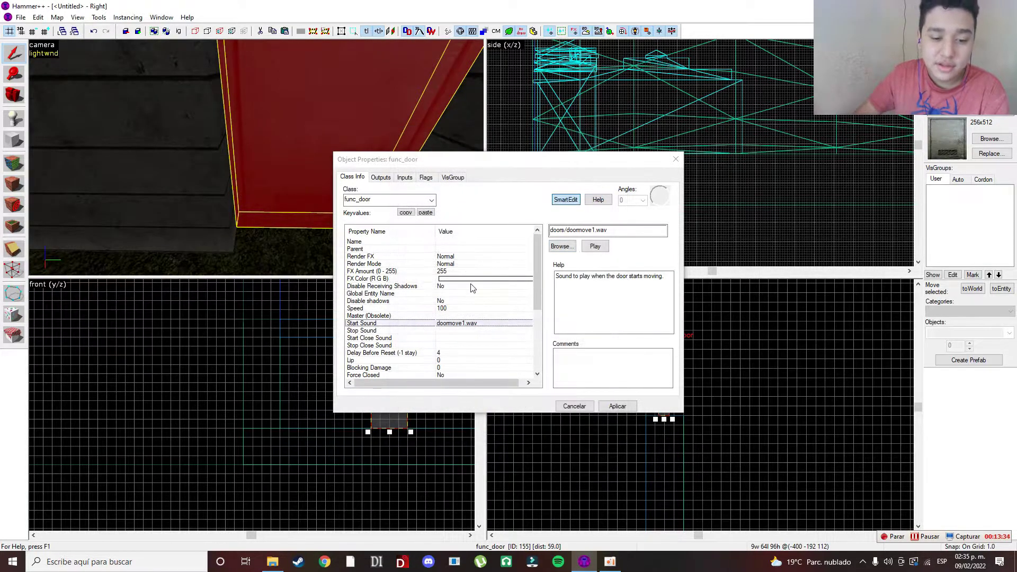
Step: Set the door's Stop Sound to doormove2.wav after previewing the neighbouring door sounds
{"action": "left_click", "coordinate": [443, 330]}
{"action": "left_click", "coordinate": [562, 247]}
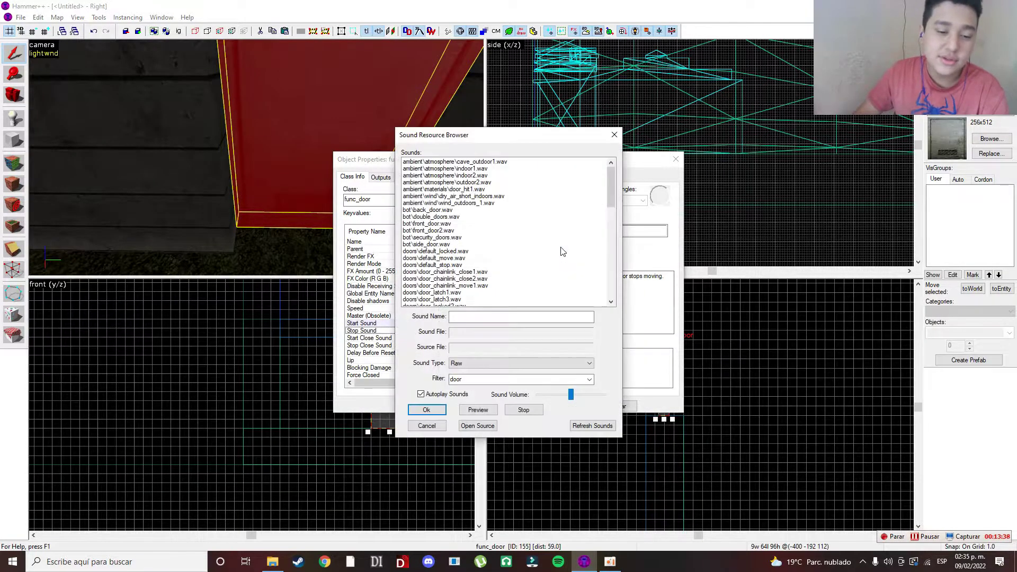
{"action": "scroll", "coordinate": [461, 270], "scroll_direction": "down", "scroll_amount": 7}
{"action": "left_click", "coordinate": [453, 279]}
{"action": "left_click", "coordinate": [451, 293]}
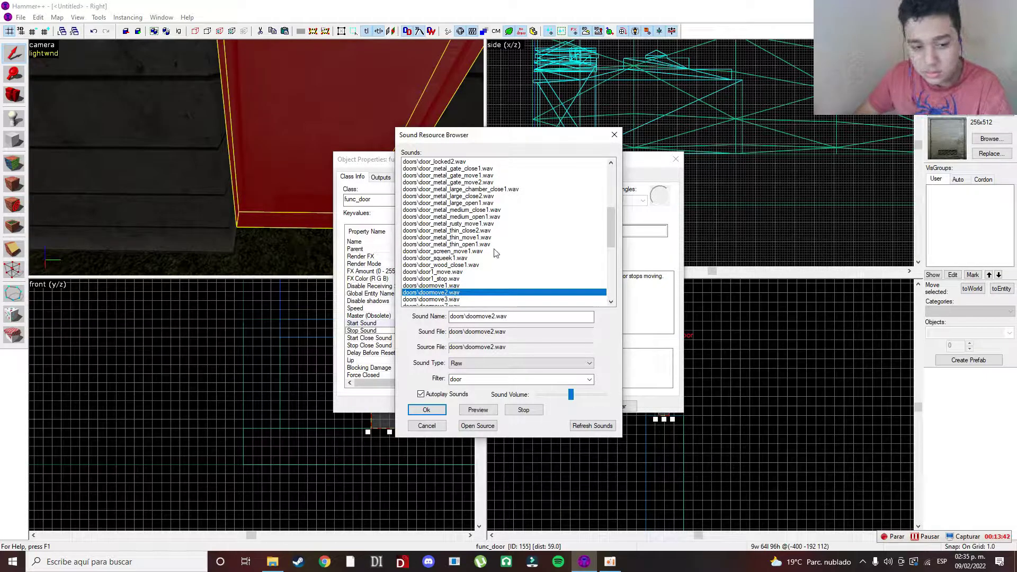
{"action": "left_click", "coordinate": [461, 299]}
{"action": "double_click", "coordinate": [463, 292]}
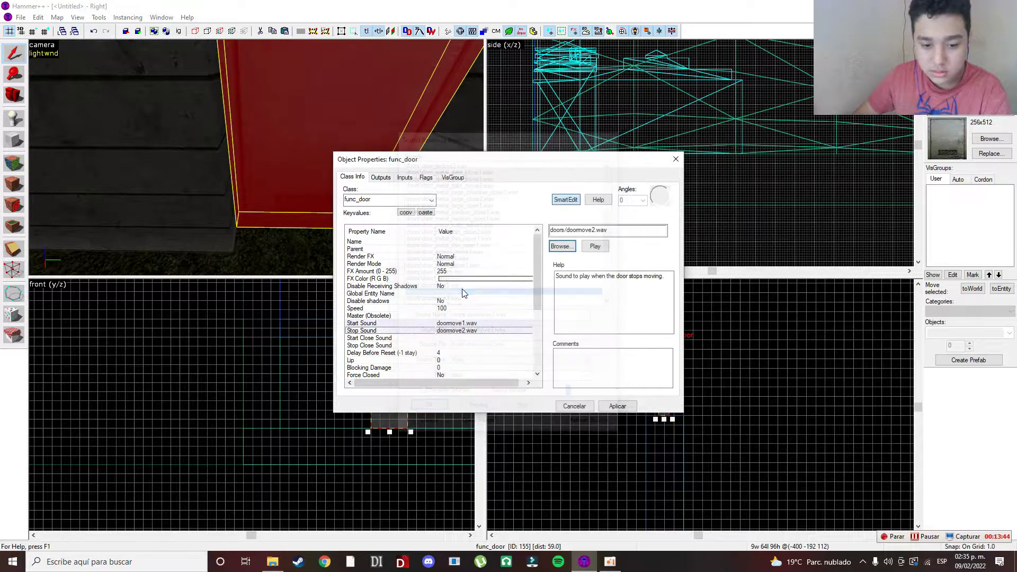
Step: Set the door's Start Close Sound to doormove3.wav after comparing it with the other doormove sounds
{"action": "left_click", "coordinate": [440, 340]}
{"action": "left_click", "coordinate": [560, 247]}
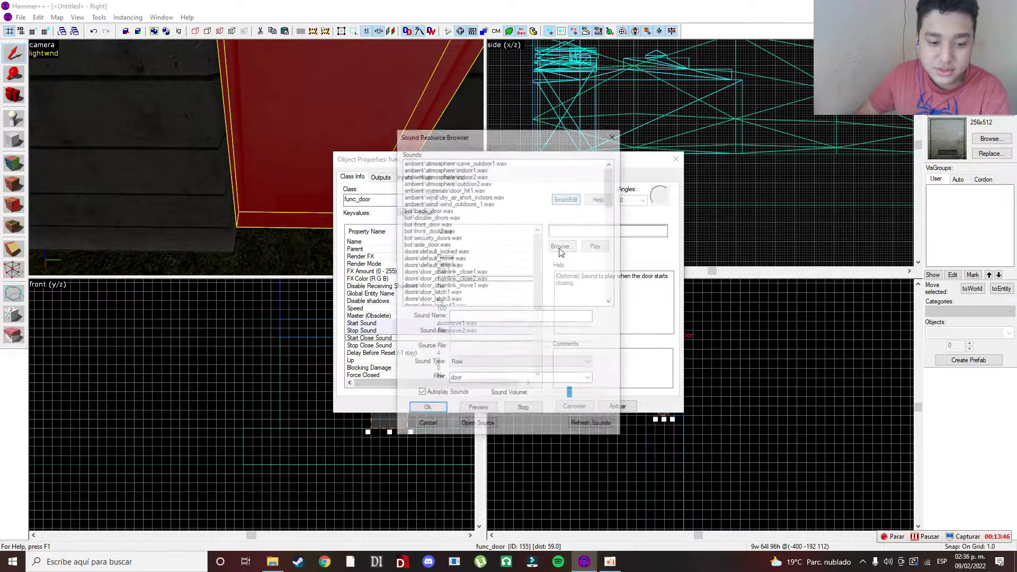
{"action": "scroll", "coordinate": [438, 279], "scroll_direction": "down", "scroll_amount": 5}
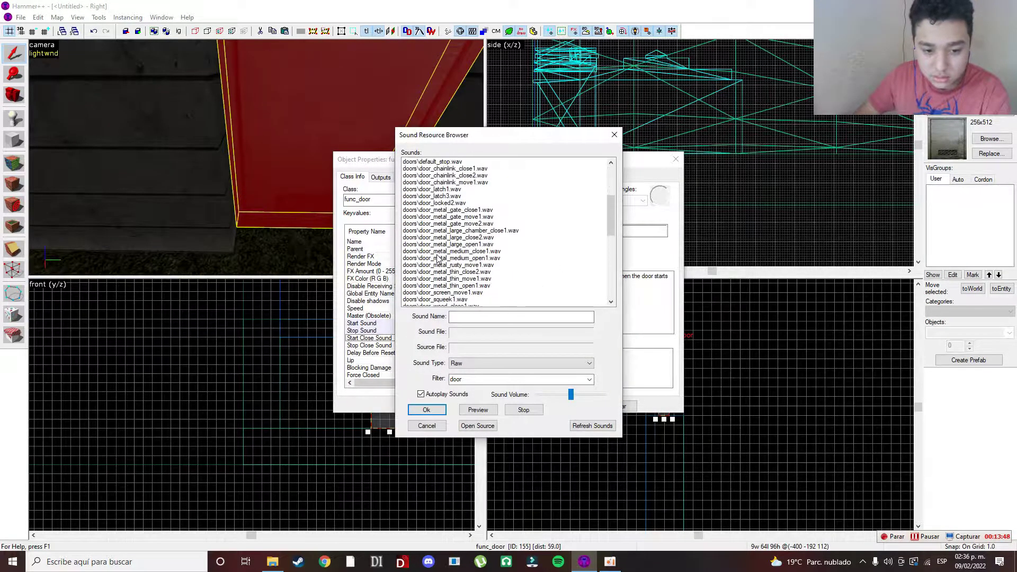
{"action": "scroll", "coordinate": [460, 215], "scroll_direction": "down", "scroll_amount": 4}
{"action": "left_click", "coordinate": [455, 238]}
{"action": "left_click", "coordinate": [454, 265]}
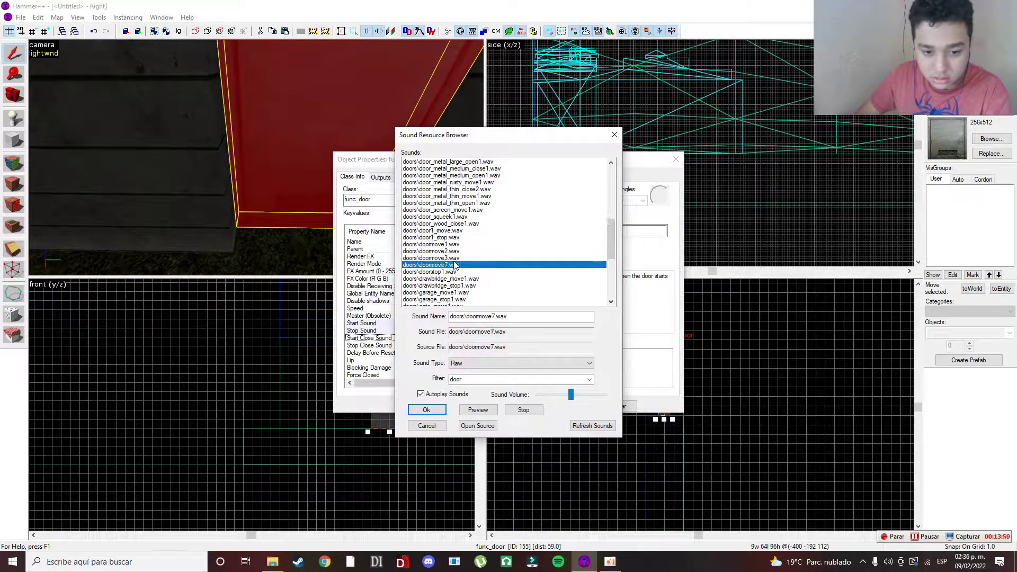
{"action": "left_click", "coordinate": [455, 258]}
{"action": "left_click", "coordinate": [452, 252]}
{"action": "left_click", "coordinate": [450, 259]}
{"action": "double_click", "coordinate": [453, 259]}
Step: Open the sound choices for the door's Stop Close Sound and preview the chainlink sounds and those following them
{"action": "left_click", "coordinate": [430, 345]}
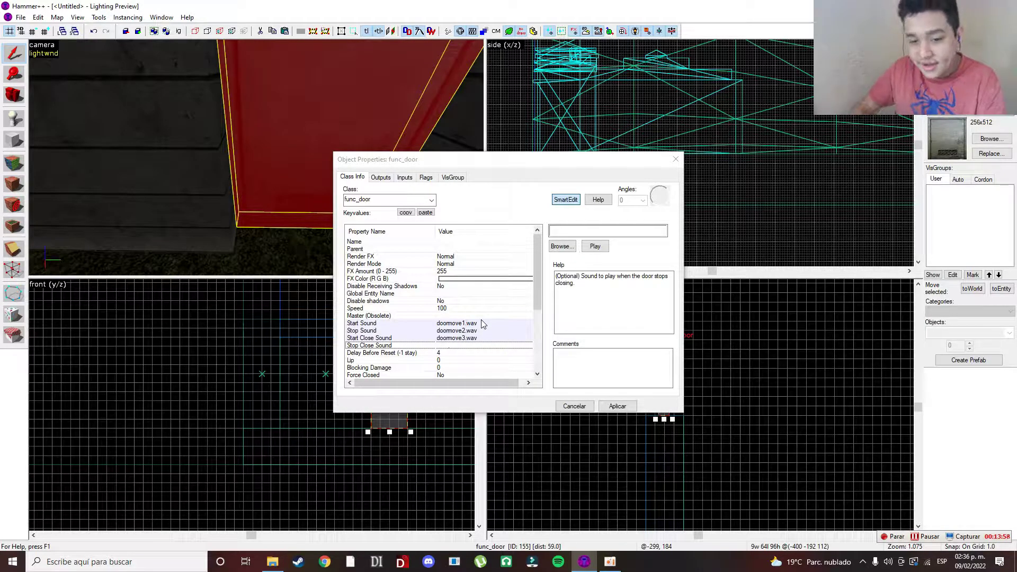
{"action": "left_click", "coordinate": [562, 247]}
{"action": "left_click", "coordinate": [460, 278]}
{"action": "left_click", "coordinate": [460, 286]}
{"action": "key", "text": "Down"}
{"action": "key", "text": "Down"}
{"action": "key", "text": "Down"}
{"action": "key", "text": "Down"}
{"action": "key", "text": "Down"}
Step: Set the Stop Close Sound to doorstop1.wav after previewing the doormove sounds, and apply and close the door's properties
{"action": "scroll", "coordinate": [457, 286], "scroll_direction": "down", "scroll_amount": 6}
{"action": "left_click", "coordinate": [455, 280]}
{"action": "left_click", "coordinate": [455, 286]}
{"action": "left_click", "coordinate": [447, 293]}
{"action": "left_click", "coordinate": [451, 300]}
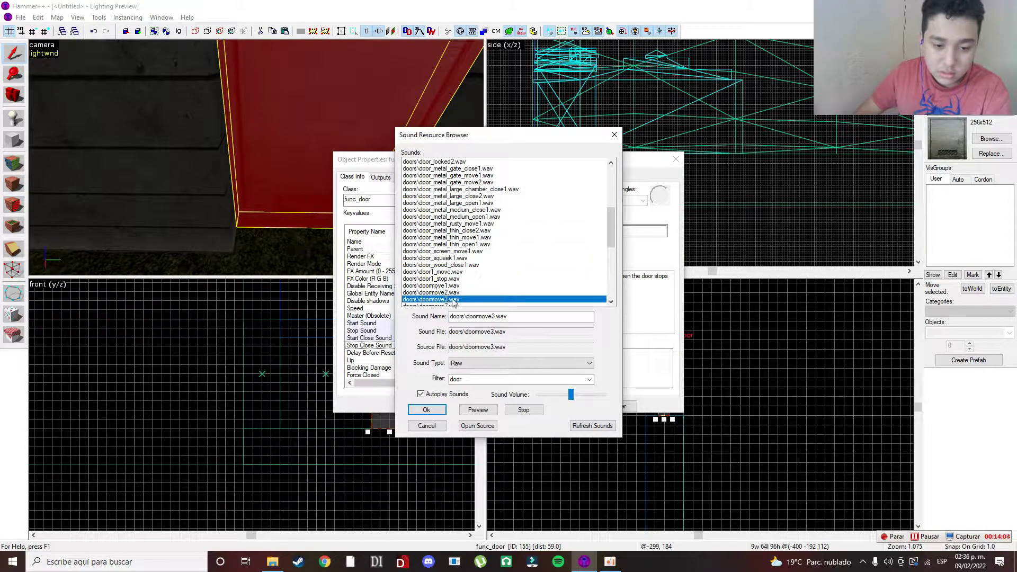
{"action": "scroll", "coordinate": [450, 301], "scroll_direction": "down", "scroll_amount": 2}
{"action": "left_click", "coordinate": [452, 267]}
{"action": "left_click", "coordinate": [455, 272]}
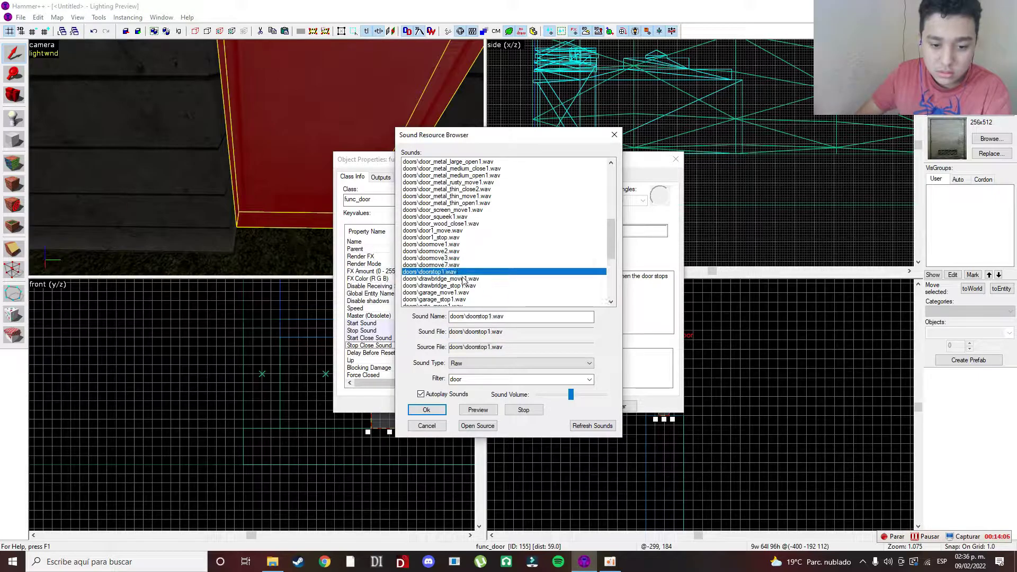
{"action": "key", "text": "Return"}
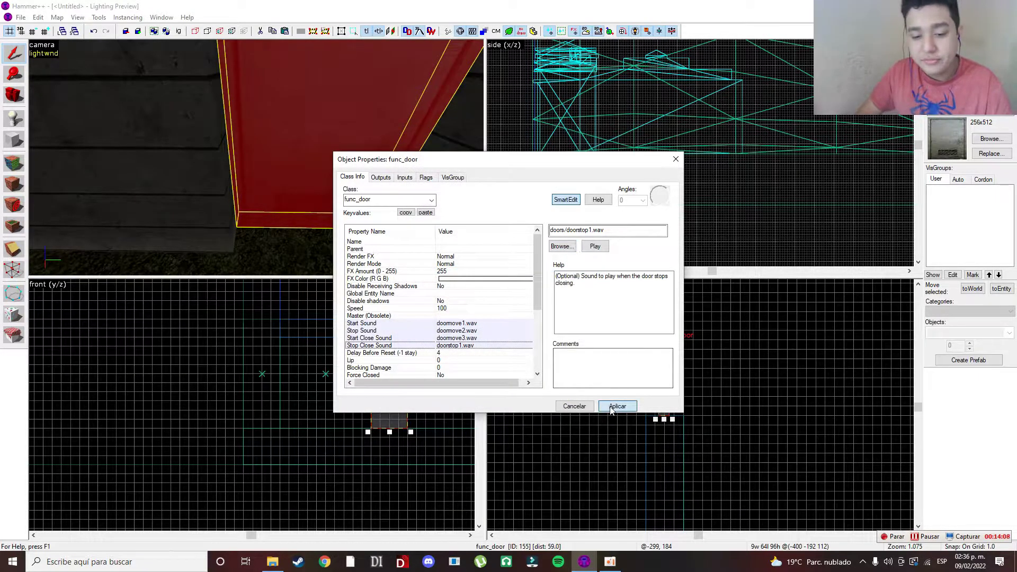
{"action": "left_click", "coordinate": [674, 163]}
Step: Place a light entity beneath the ceiling inside the house
{"action": "key", "text": "z"}
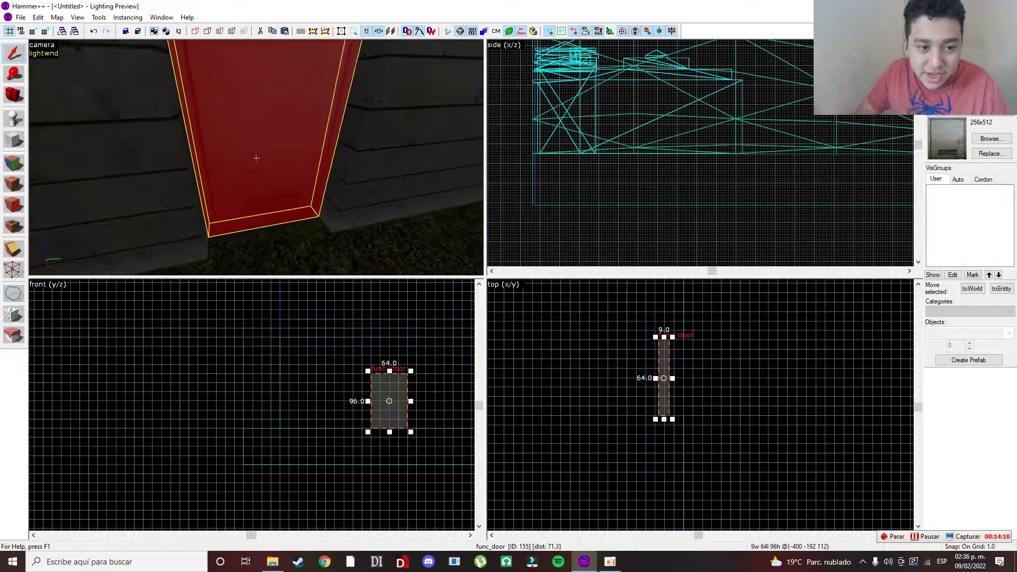
{"action": "key", "text": "w"}
{"action": "key", "text": "z"}
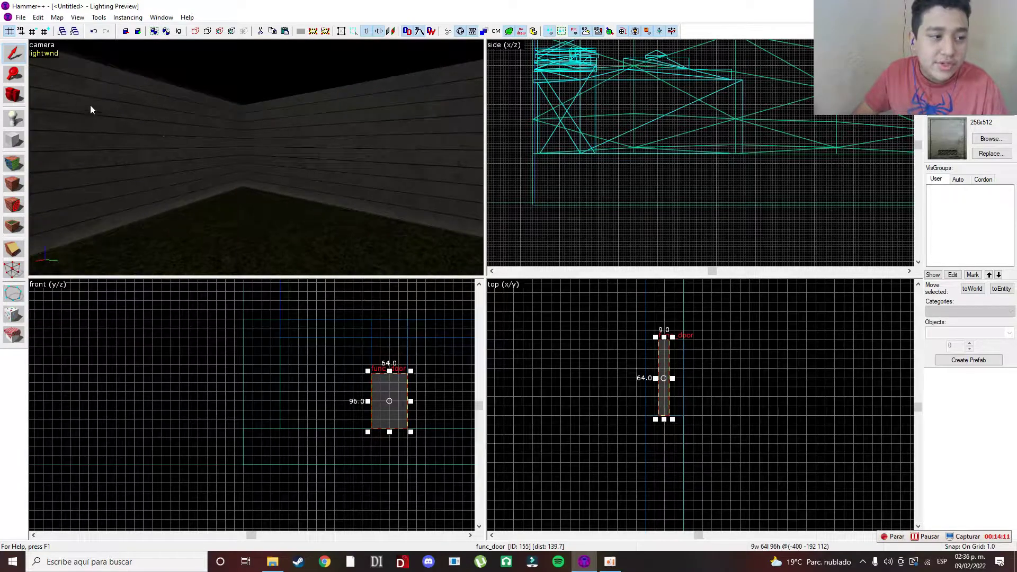
{"action": "left_click", "coordinate": [56, 56]}
{"action": "left_click", "coordinate": [86, 55]}
{"action": "left_click", "coordinate": [174, 34]}
{"action": "key", "text": "z"}
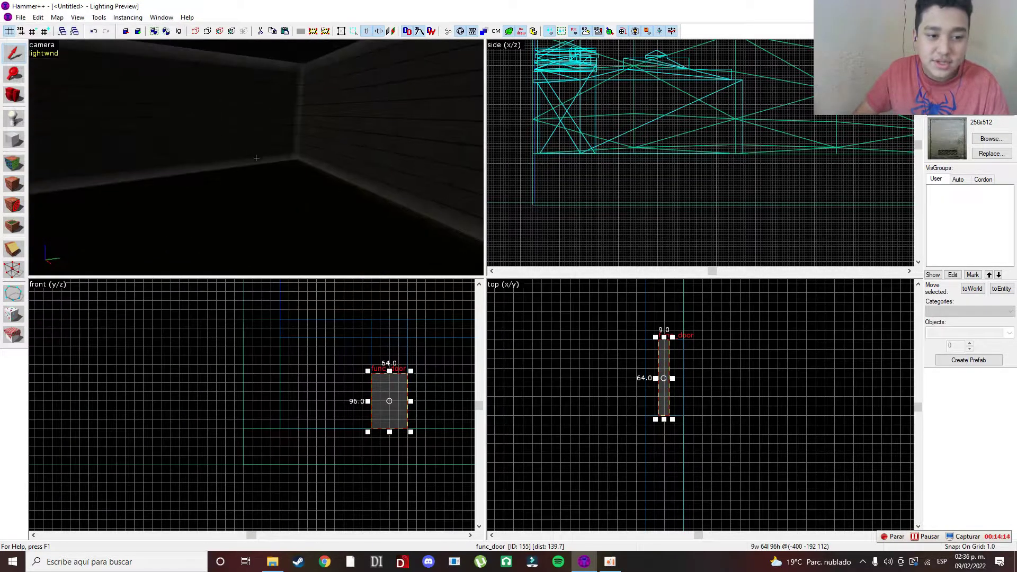
{"action": "key", "text": "z"}
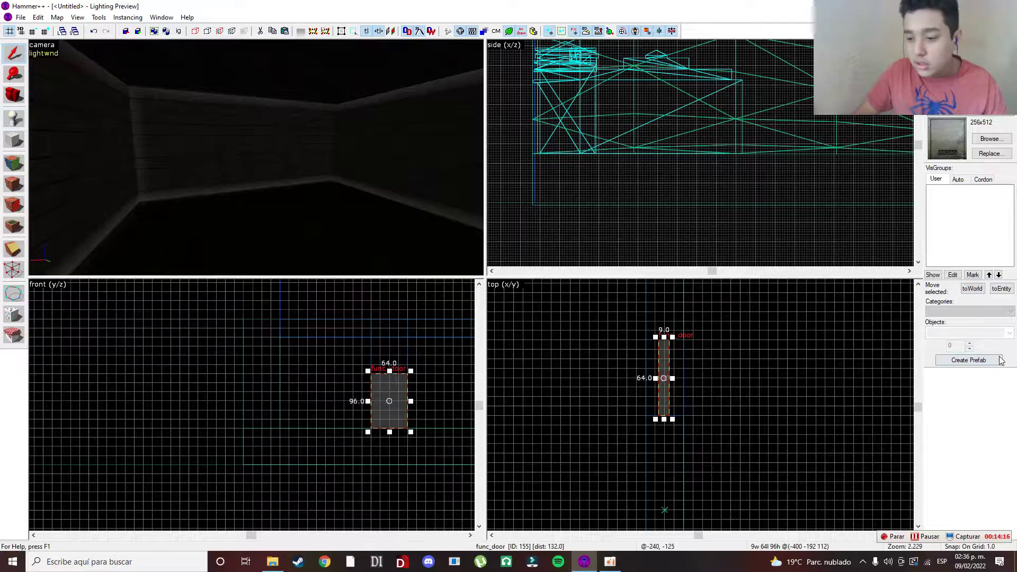
{"action": "left_click", "coordinate": [14, 118]}
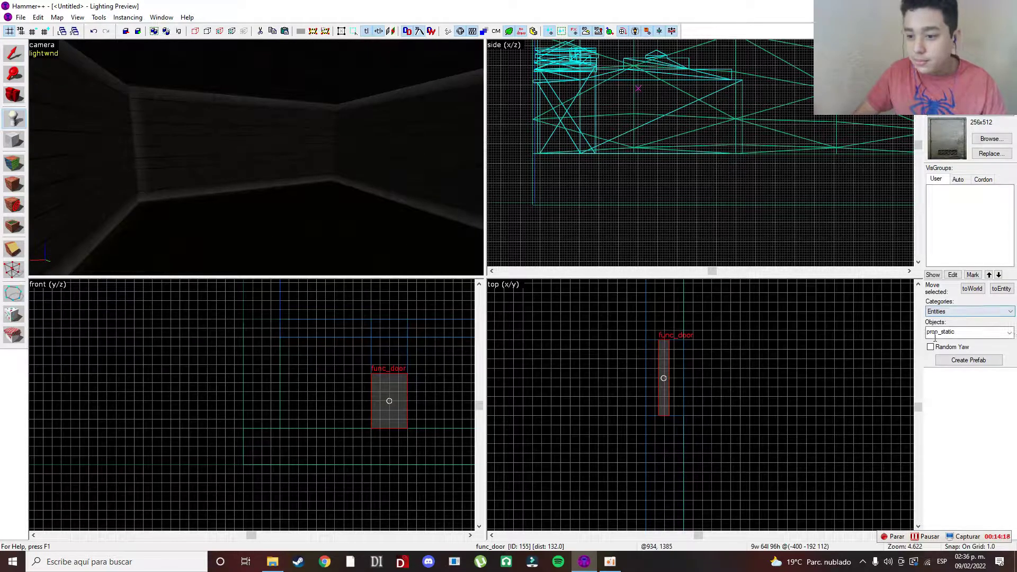
{"action": "left_click", "coordinate": [960, 333]}
{"action": "type", "text": "ligh"}
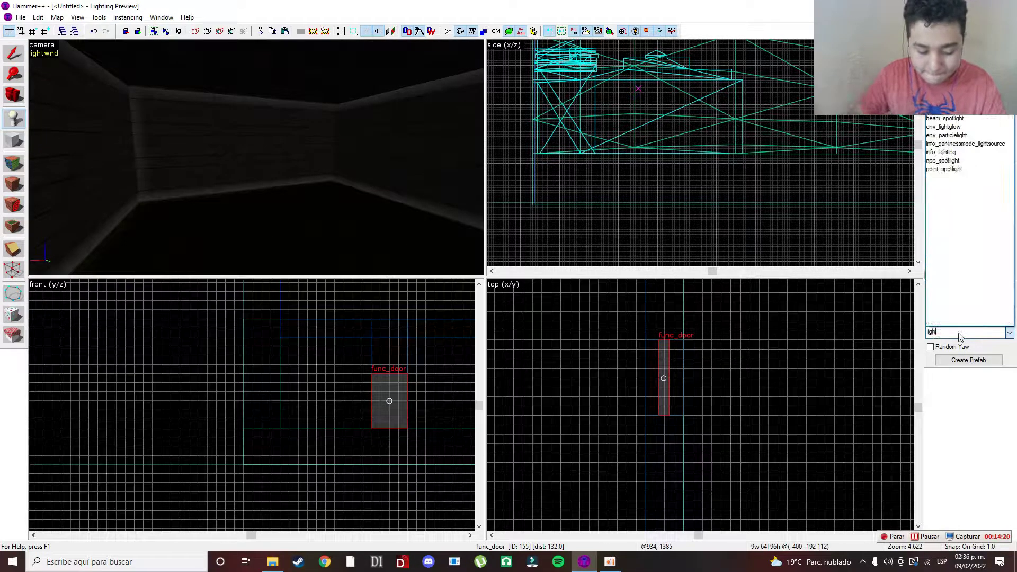
{"action": "type", "text": "t"}
{"action": "left_click", "coordinate": [981, 340]}
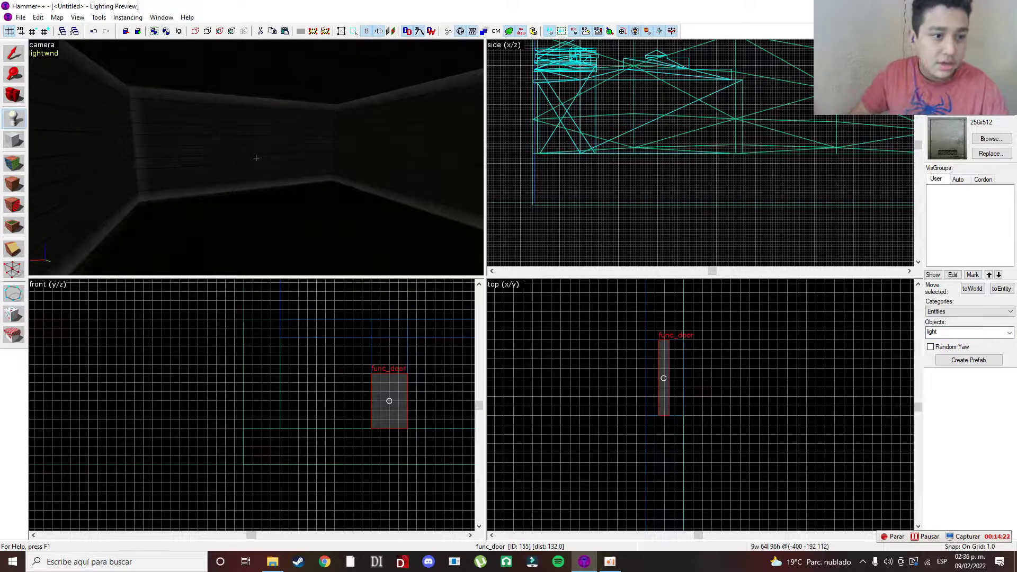
{"action": "left_click", "coordinate": [257, 158]}
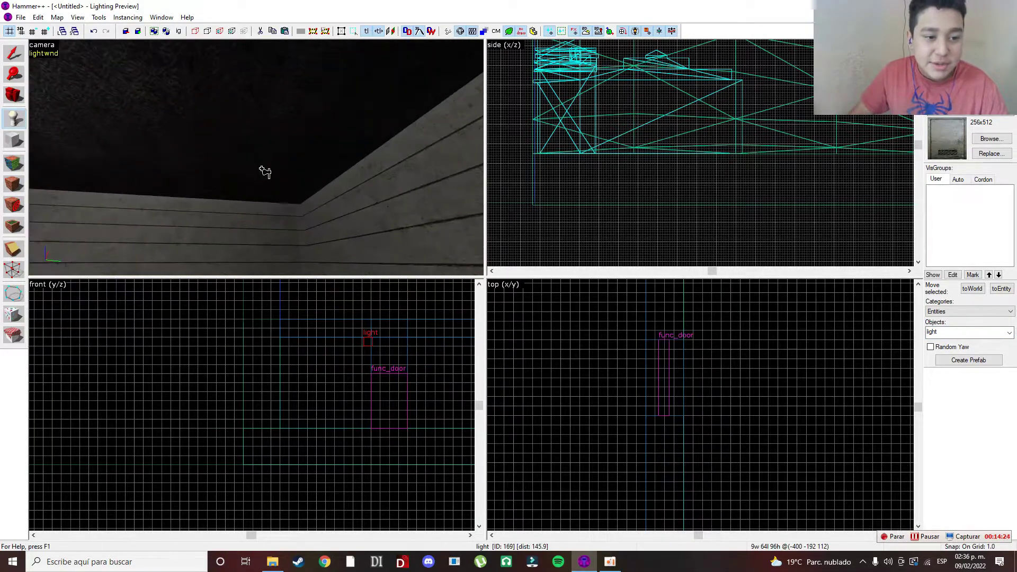
Step: Place five more light entities spread across the house ceiling, and clear the selection
{"action": "left_click", "coordinate": [261, 169]}
{"action": "key", "text": "z"}
{"action": "key", "text": "z"}
{"action": "left_click", "coordinate": [256, 158]}
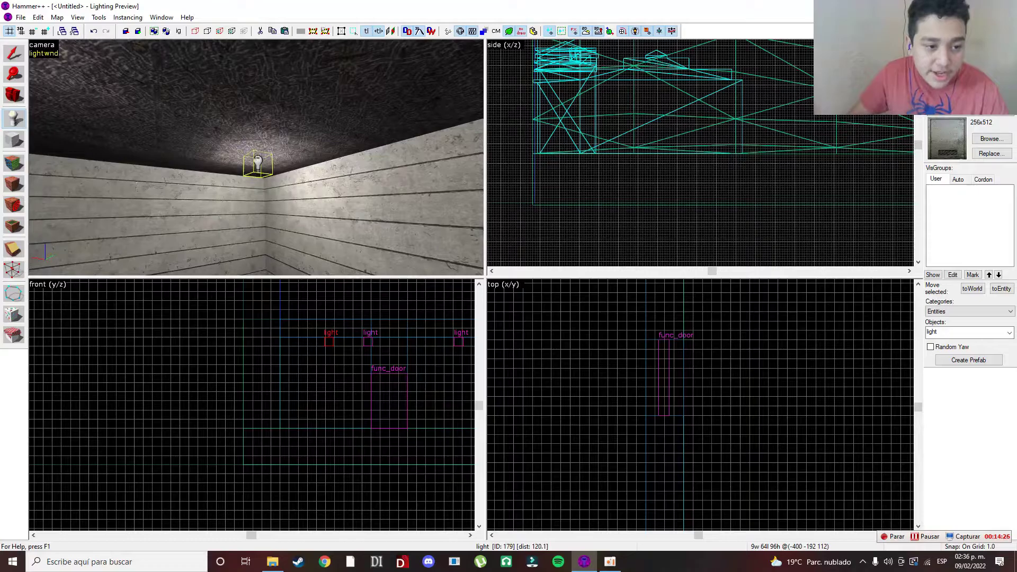
{"action": "key", "text": "z"}
{"action": "left_click", "coordinate": [251, 167]}
{"action": "key", "text": "z"}
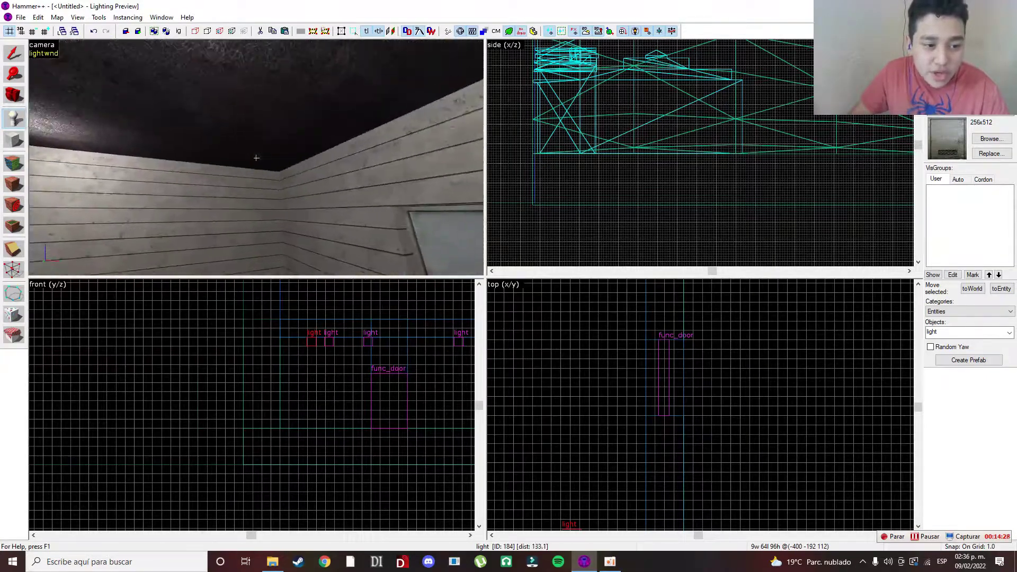
{"action": "left_click", "coordinate": [256, 158]}
{"action": "left_click", "coordinate": [257, 158]}
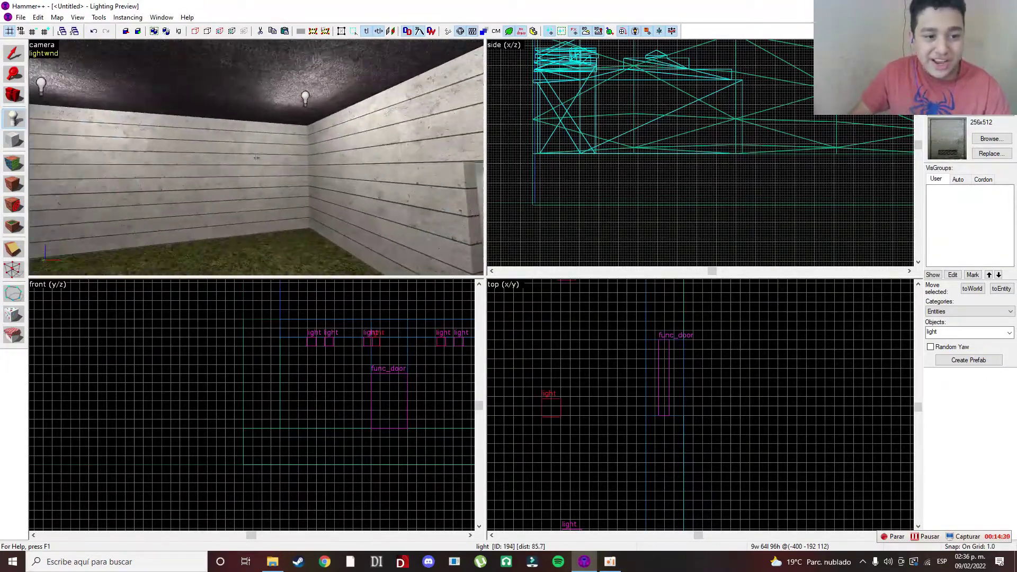
{"action": "key", "text": "w"}
{"action": "key", "text": "z"}
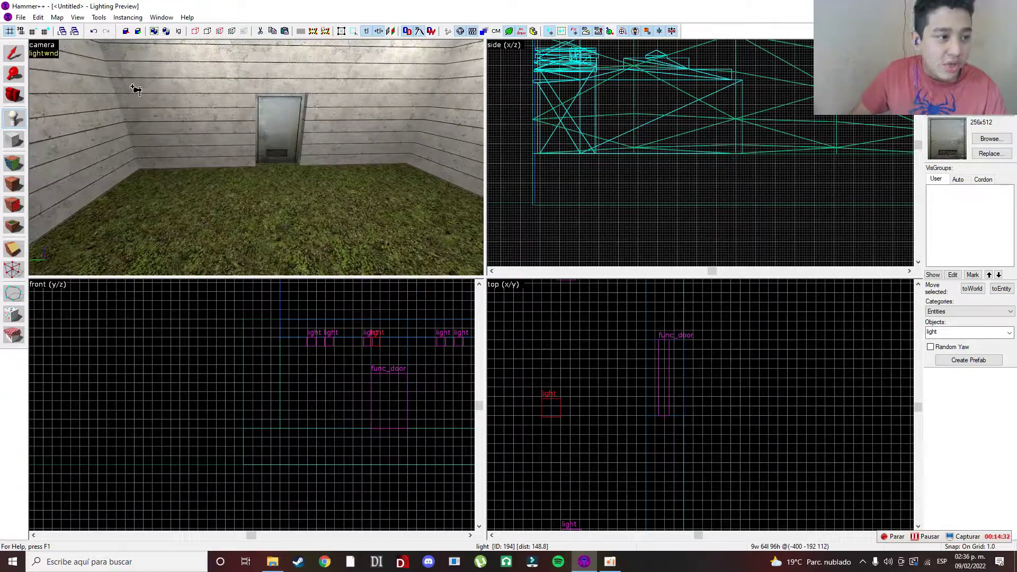
{"action": "key", "text": "shift+s"}
{"action": "left_click", "coordinate": [657, 208]}
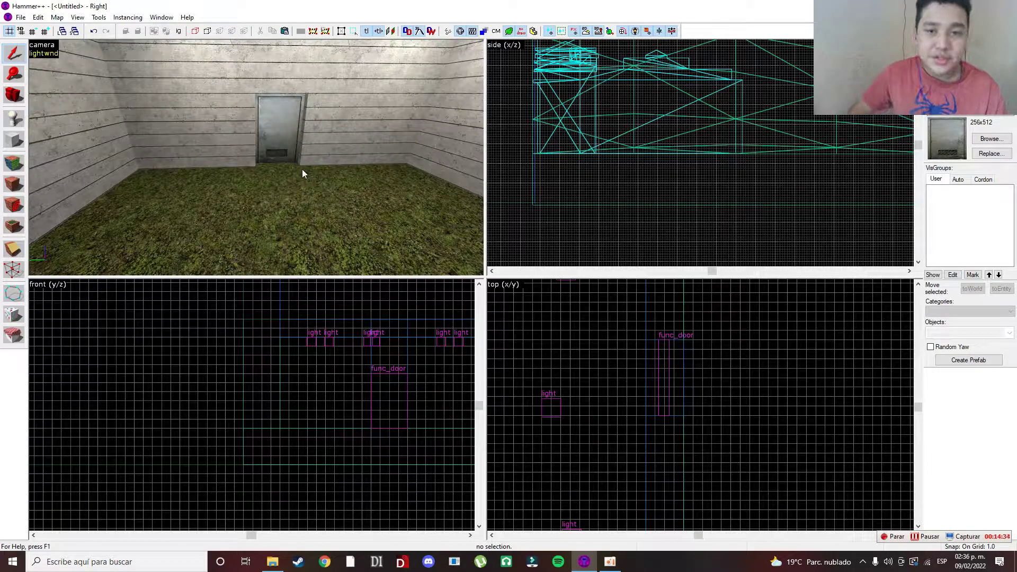
Step: Ready the Entity tool with the camera aimed at the open sky above the outdoor room
{"action": "key", "text": "z"}
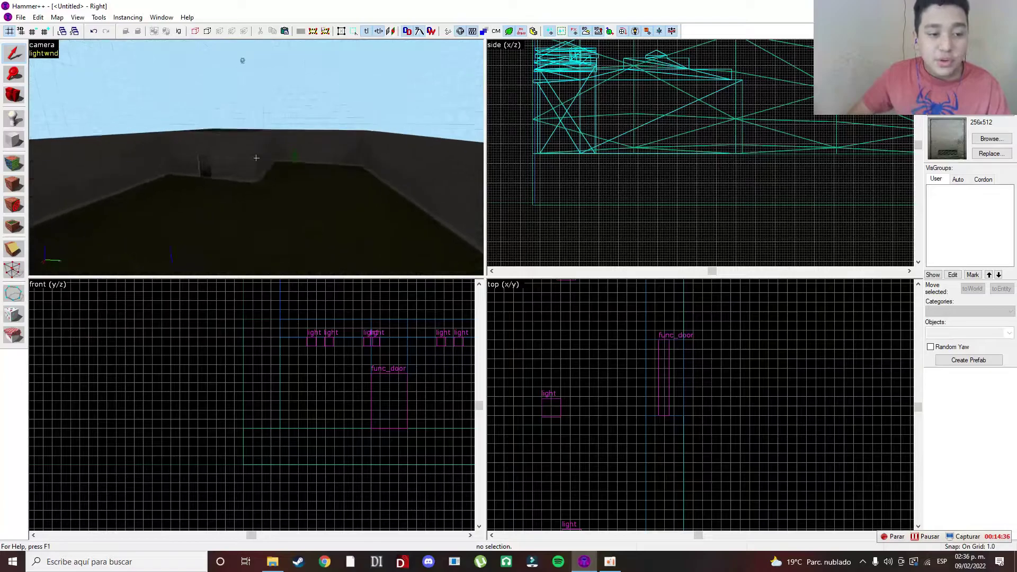
{"action": "key", "text": "w"}
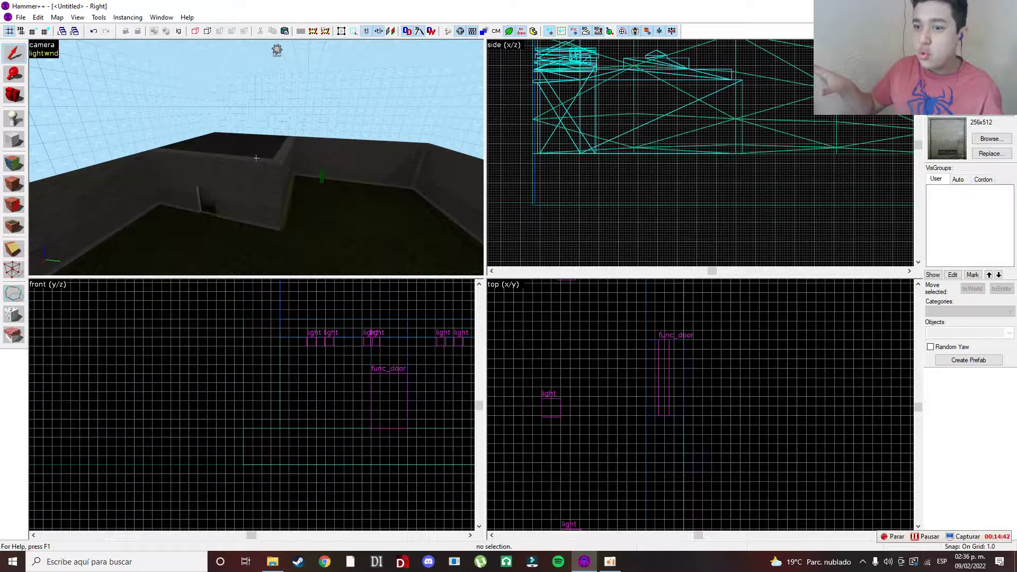
{"action": "key", "text": "d"}
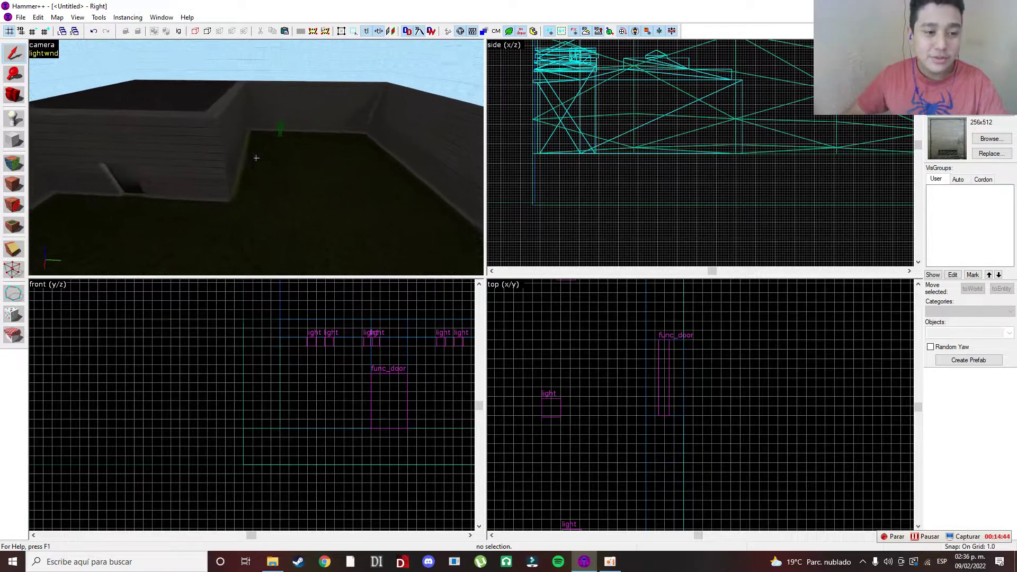
{"action": "key", "text": "z"}
{"action": "left_click", "coordinate": [13, 119]}
{"action": "key", "text": "z"}
{"action": "key", "text": "z"}
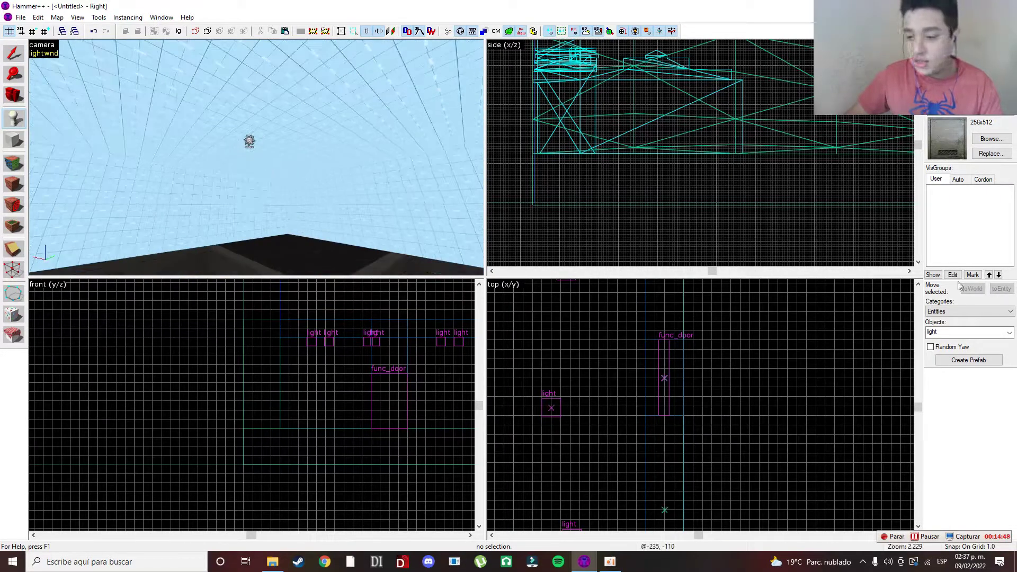
Step: Try placing a light_environment entity in the sky near the existing one, and undo the placement
{"action": "left_click", "coordinate": [966, 333]}
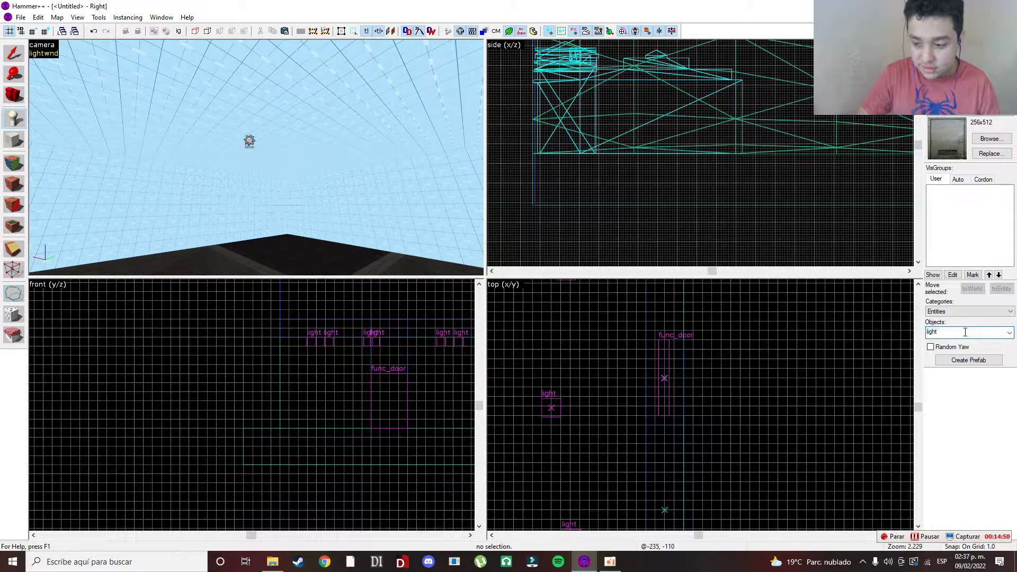
{"action": "type", "text": "-"}
{"action": "key", "text": "BackSpace"}
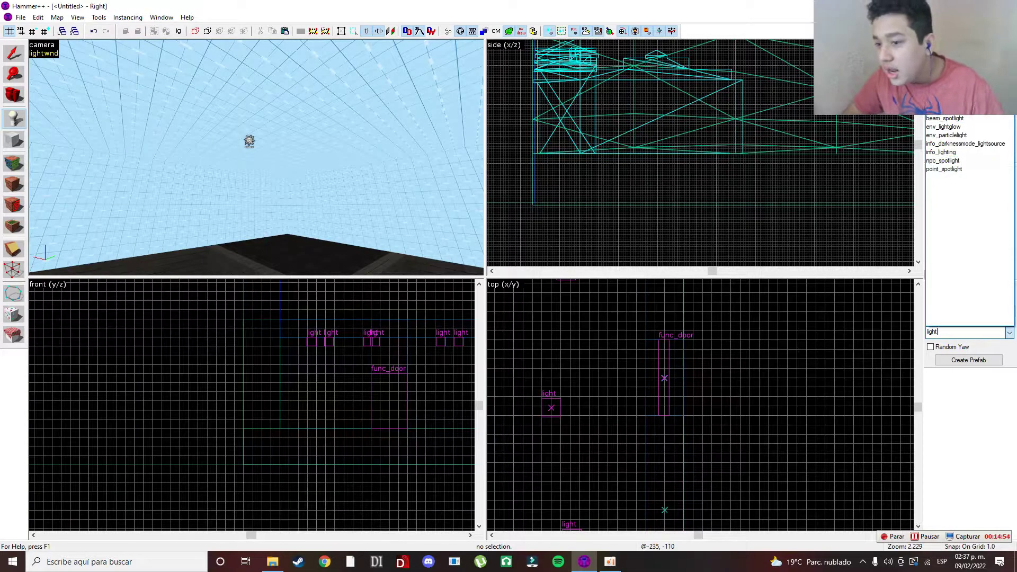
{"action": "left_click", "coordinate": [947, 101]}
{"action": "key", "text": "z"}
{"action": "key", "text": "w"}
{"action": "key", "text": "z"}
{"action": "left_click", "coordinate": [251, 134]}
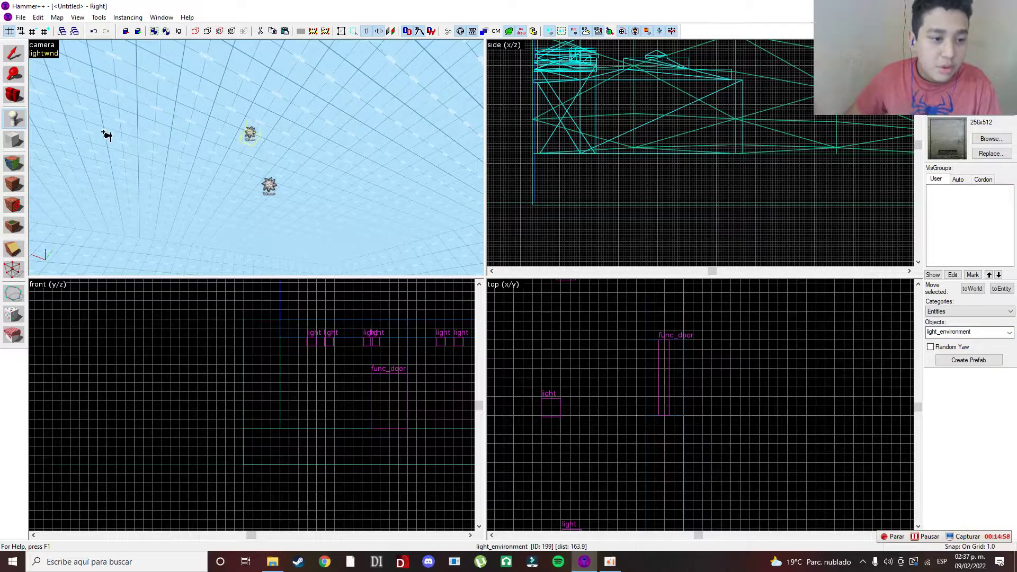
{"action": "left_click", "coordinate": [93, 31]}
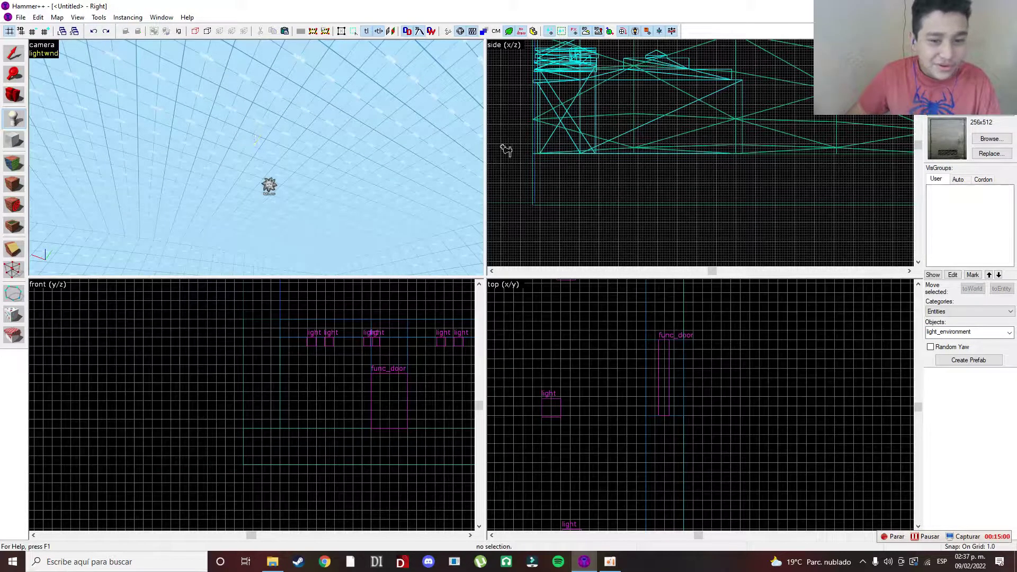
Step: Place an ambient_generic entity in the sky above the outdoor room
{"action": "left_click", "coordinate": [983, 333]}
{"action": "type", "text": "amb"}
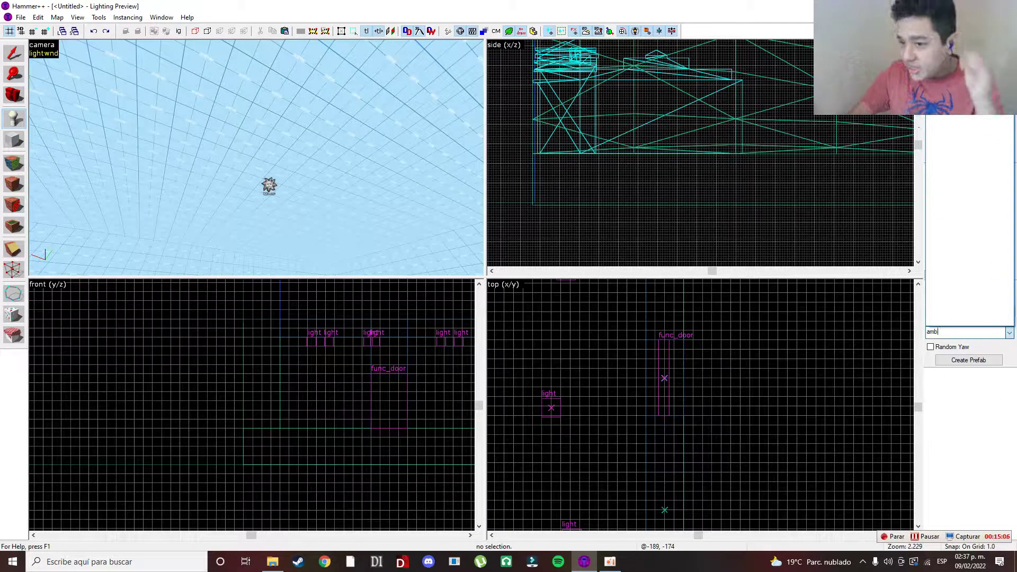
{"action": "key", "text": "Return"}
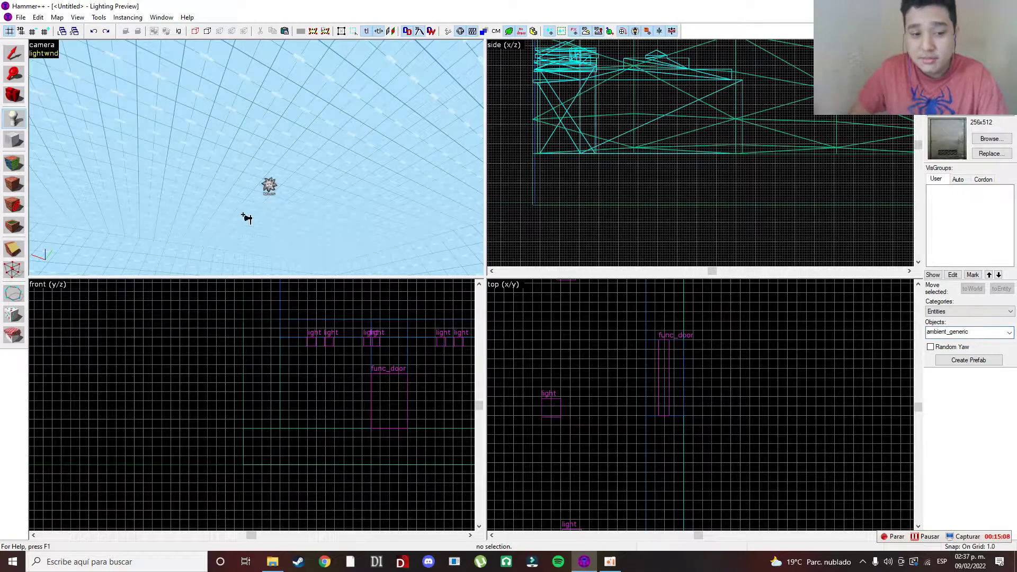
{"action": "left_click", "coordinate": [272, 146]}
{"action": "key", "text": "shift+s"}
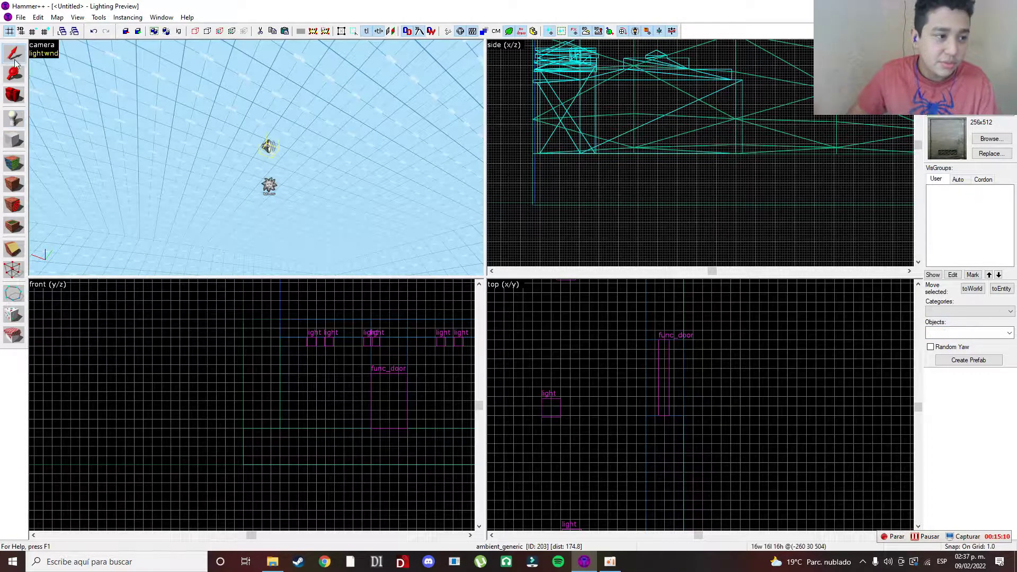
Step: Open the sound choices for the ambient_generic's Sound Name and filter them by "ambient"
{"action": "scroll", "coordinate": [268, 150], "scroll_direction": "up", "scroll_amount": 4}
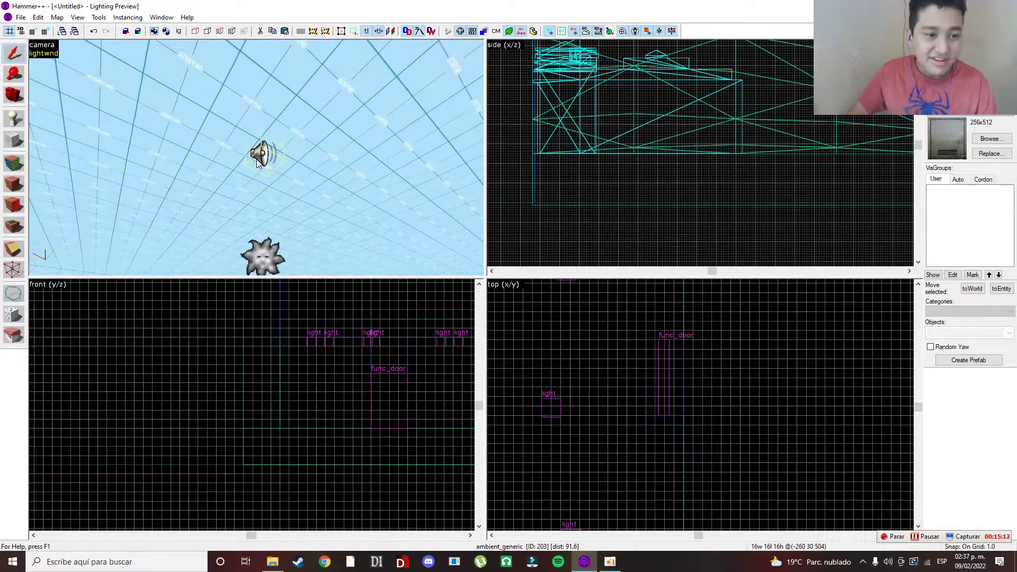
{"action": "double_click", "coordinate": [260, 153]}
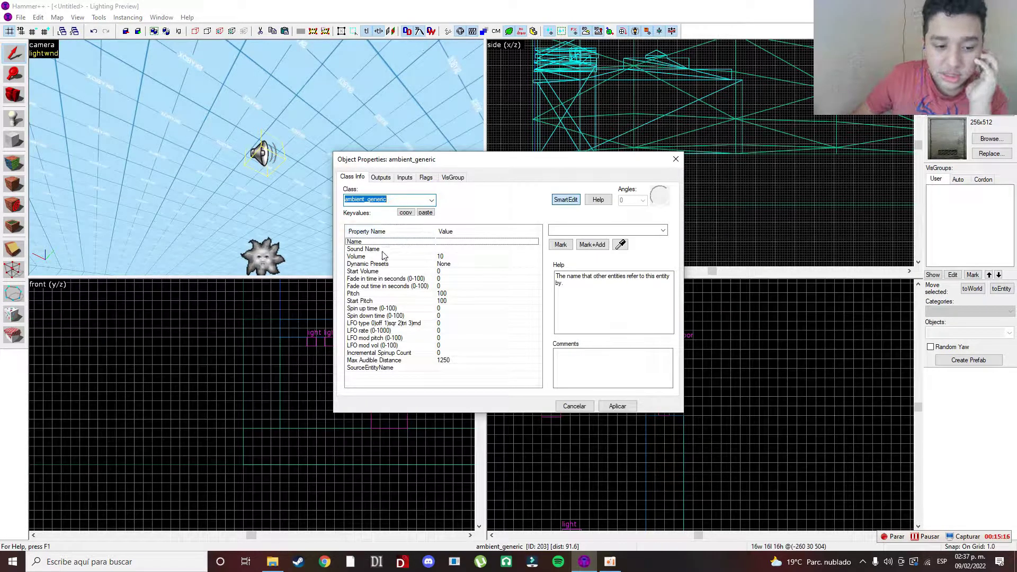
{"action": "left_click", "coordinate": [408, 250]}
{"action": "left_click", "coordinate": [561, 247]}
{"action": "left_click", "coordinate": [469, 176]}
{"action": "key", "text": "Down"}
{"action": "key", "text": "Down"}
{"action": "key", "text": "Down"}
{"action": "double_click", "coordinate": [480, 380]}
{"action": "type", "text": "ambient"}
Step: Audition the alarm sounds in the filtered list, such as city_firebell_loop1.wav and siren.wav, for the ambient_generic
{"action": "left_click", "coordinate": [455, 209]}
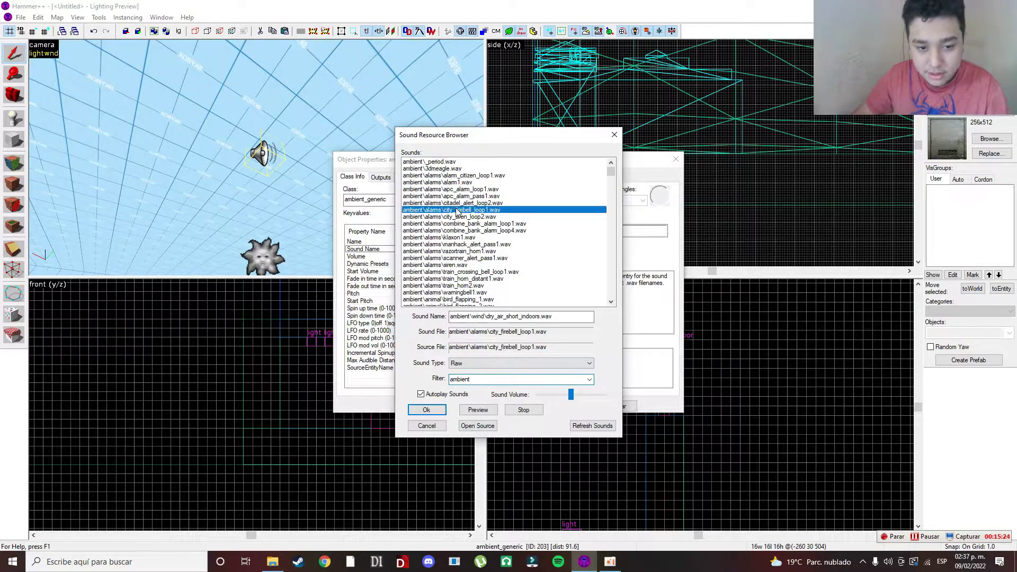
{"action": "left_click", "coordinate": [443, 182]}
{"action": "left_click", "coordinate": [440, 168]}
{"action": "left_click", "coordinate": [447, 162]}
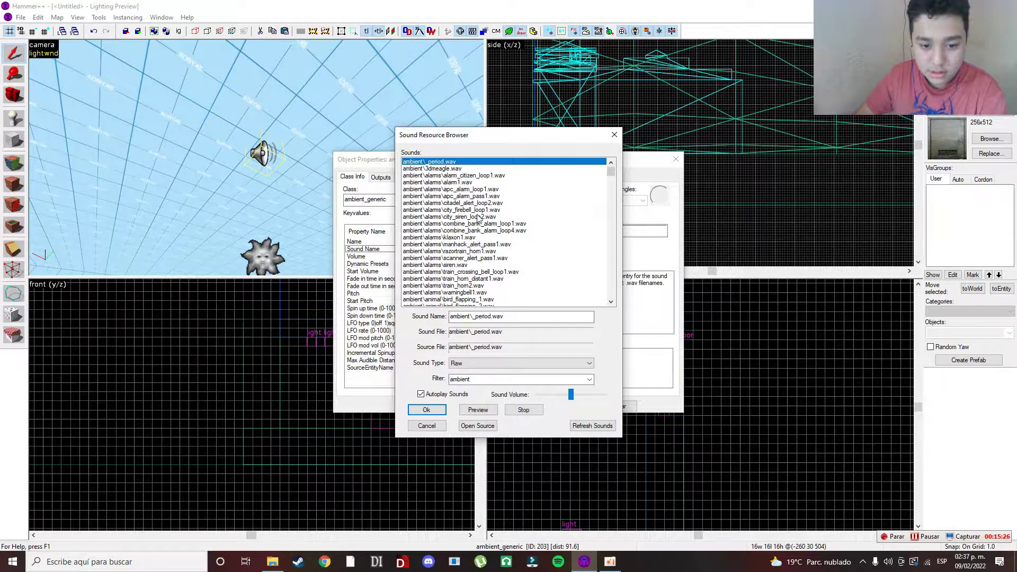
{"action": "key", "text": "Down"}
{"action": "key", "text": "Down"}
{"action": "key", "text": "Down"}
{"action": "key", "text": "Down"}
{"action": "left_click", "coordinate": [454, 266]}
Step: Audition the animal sounds for the ambient_generic, including birds, dog barks, crows and crickets.wav
{"action": "scroll", "coordinate": [456, 265], "scroll_direction": "down", "scroll_amount": 8}
{"action": "left_click", "coordinate": [458, 252]}
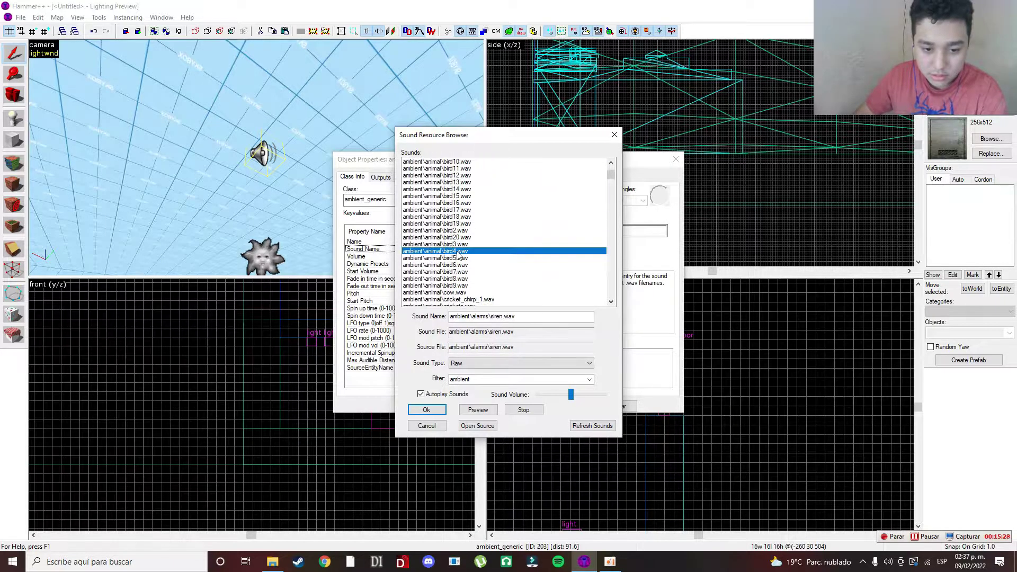
{"action": "scroll", "coordinate": [464, 265], "scroll_direction": "down", "scroll_amount": 6}
{"action": "left_click", "coordinate": [459, 238]}
{"action": "left_click", "coordinate": [469, 264]}
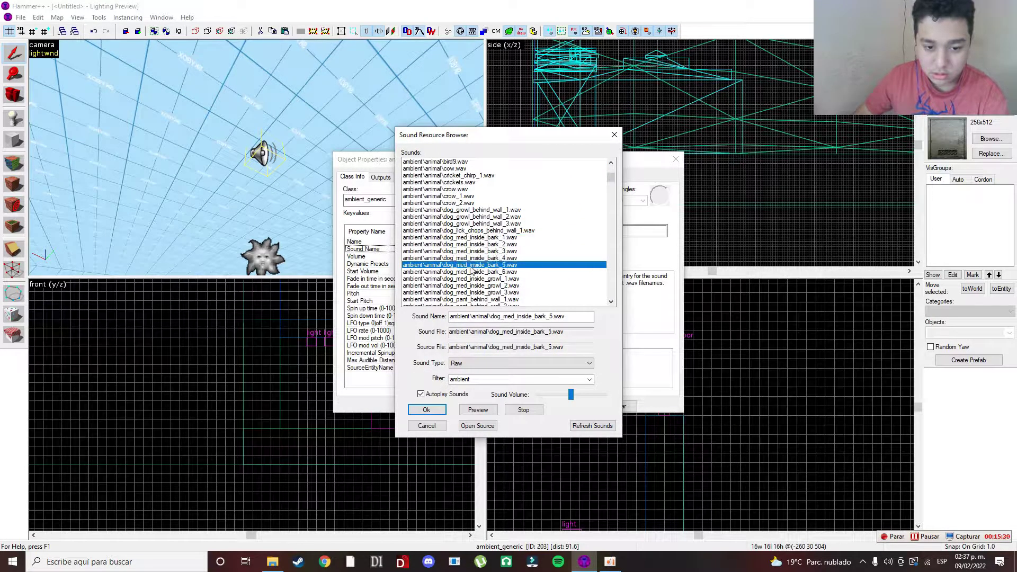
{"action": "left_click", "coordinate": [448, 196]}
{"action": "left_click", "coordinate": [455, 183]}
{"action": "scroll", "coordinate": [455, 182], "scroll_direction": "down", "scroll_amount": 12}
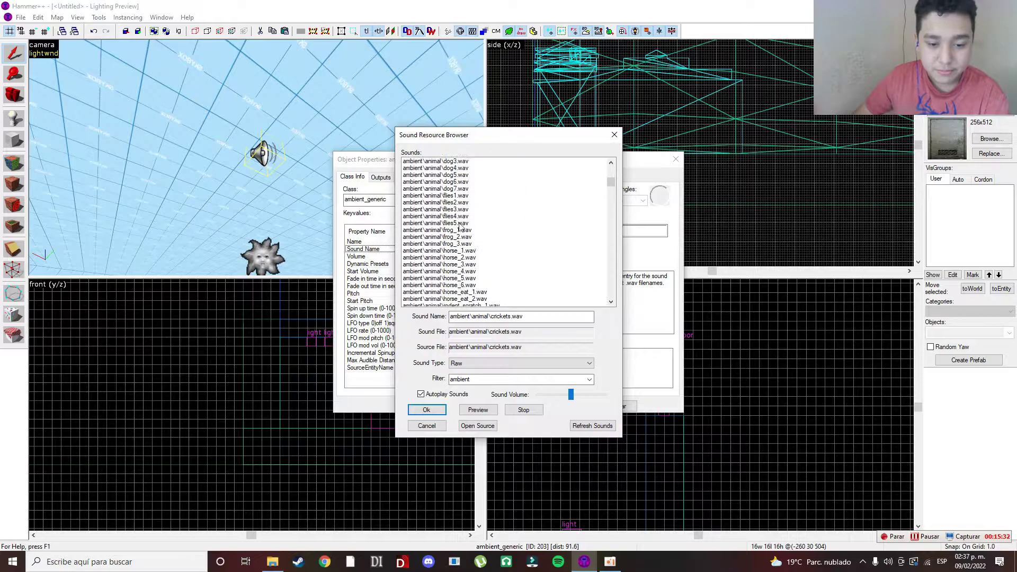
{"action": "left_click", "coordinate": [460, 224]}
Step: Audition the atmosphere sounds and set the ambient_generic's Sound Name to ambient/atmosphere/city_skypass1.wav
{"action": "left_click", "coordinate": [465, 258]}
{"action": "left_click", "coordinate": [468, 272]}
{"action": "left_click", "coordinate": [470, 286]}
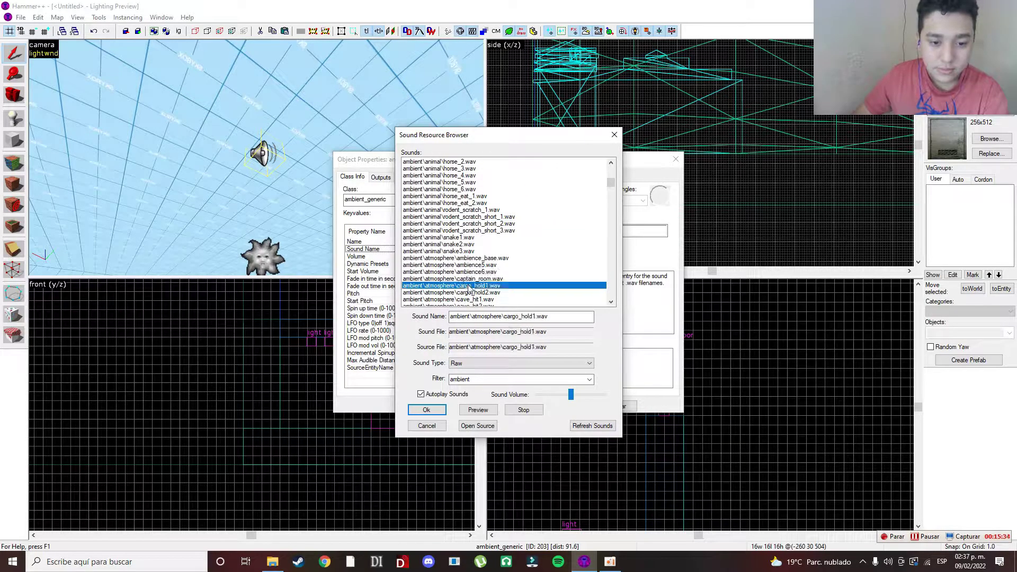
{"action": "scroll", "coordinate": [477, 239], "scroll_direction": "down", "scroll_amount": 7}
{"action": "left_click", "coordinate": [476, 218]}
{"action": "left_click", "coordinate": [477, 231]}
{"action": "left_click", "coordinate": [477, 245]}
{"action": "left_click", "coordinate": [478, 251]}
{"action": "left_click", "coordinate": [490, 196]}
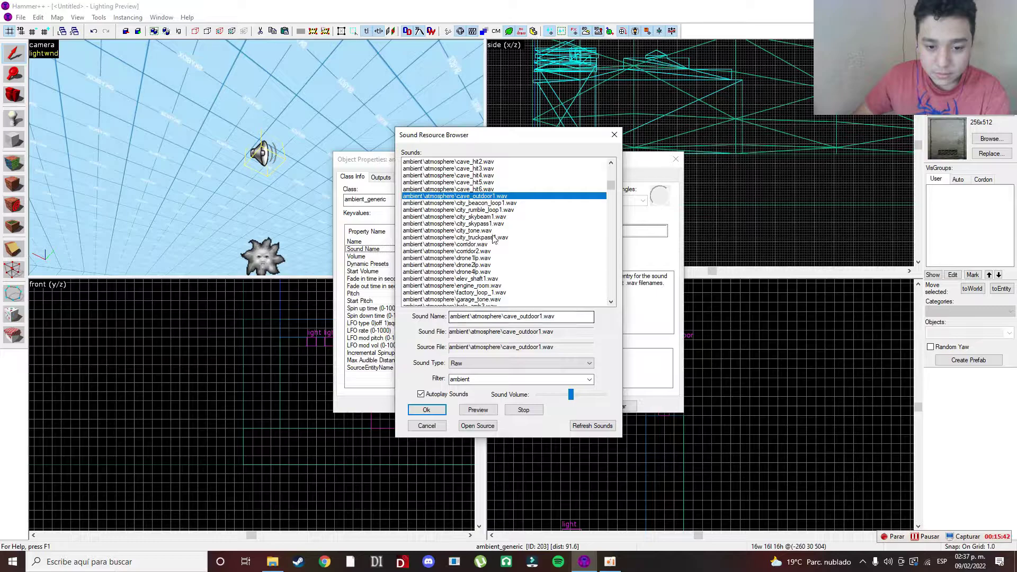
{"action": "left_click", "coordinate": [466, 224]}
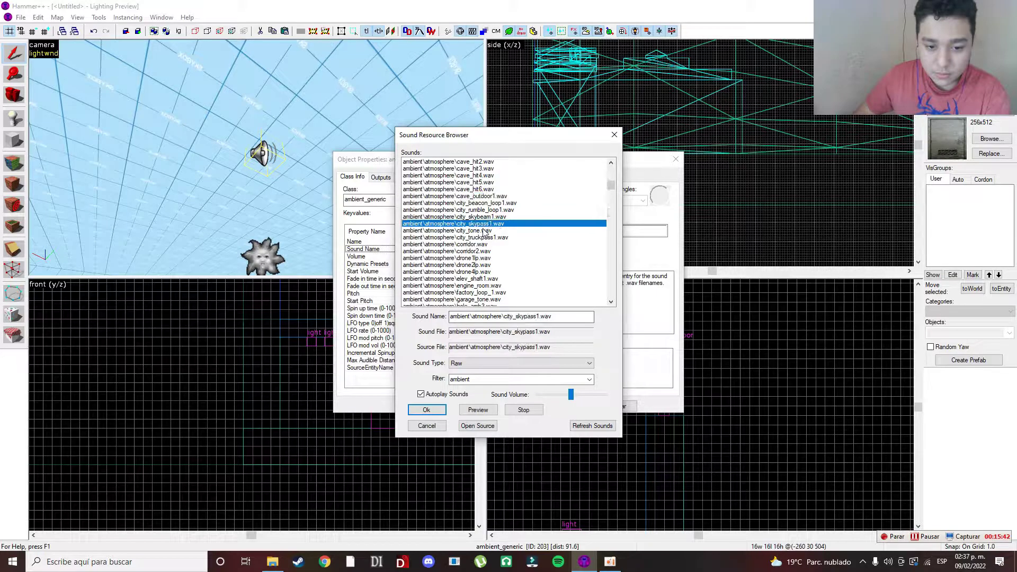
{"action": "left_click", "coordinate": [427, 410]}
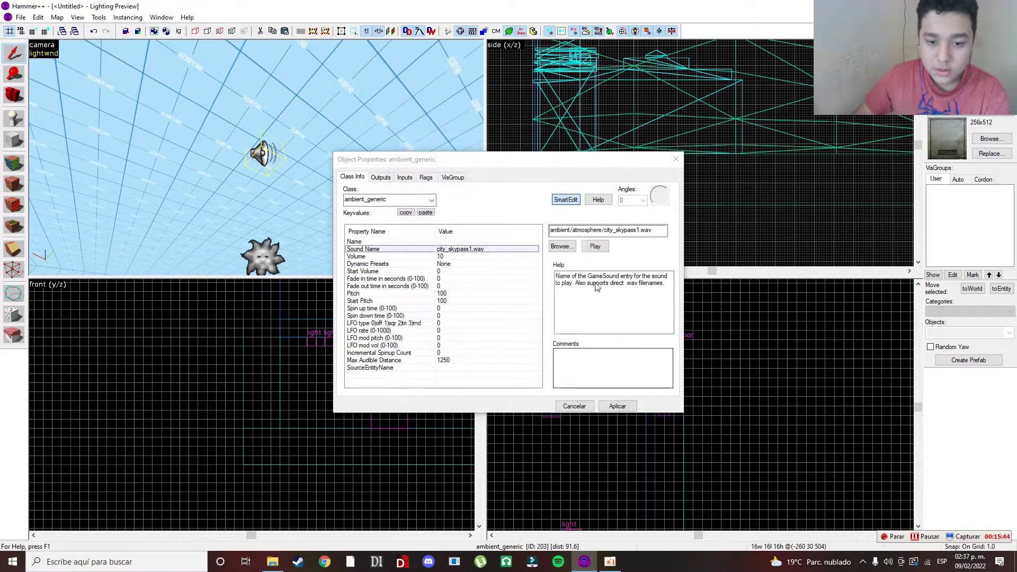
Step: Enable Play everywhere and disable Start Silent and Is NOT Looped for the ambient_generic, and apply the properties
{"action": "left_click", "coordinate": [426, 178]}
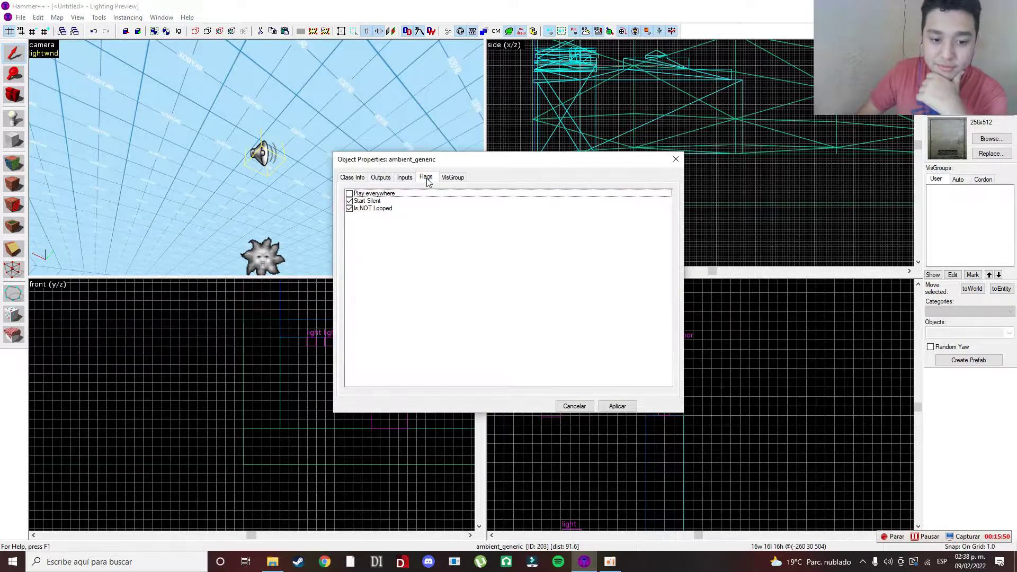
{"action": "left_click", "coordinate": [349, 194]}
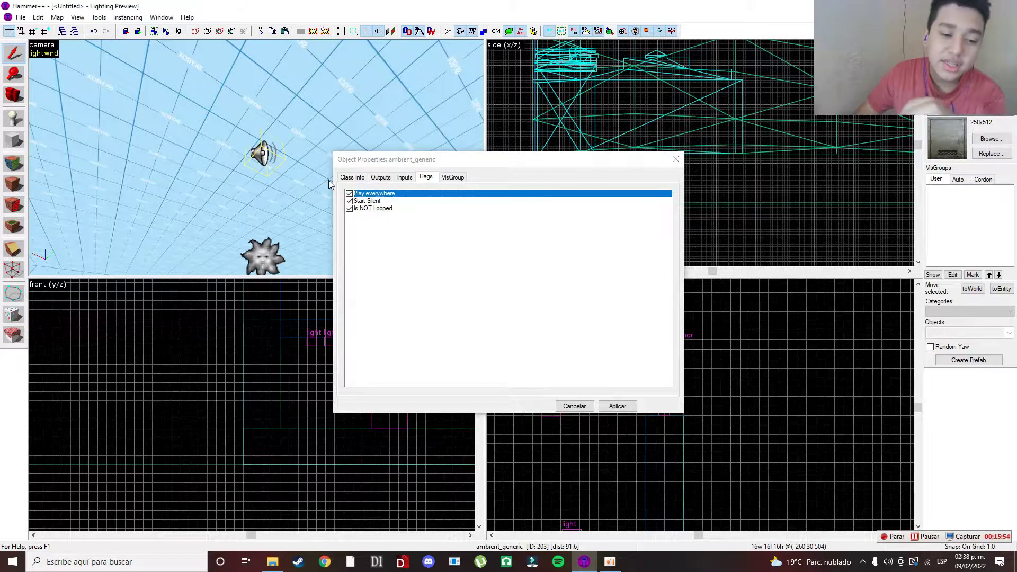
{"action": "left_click", "coordinate": [352, 201]}
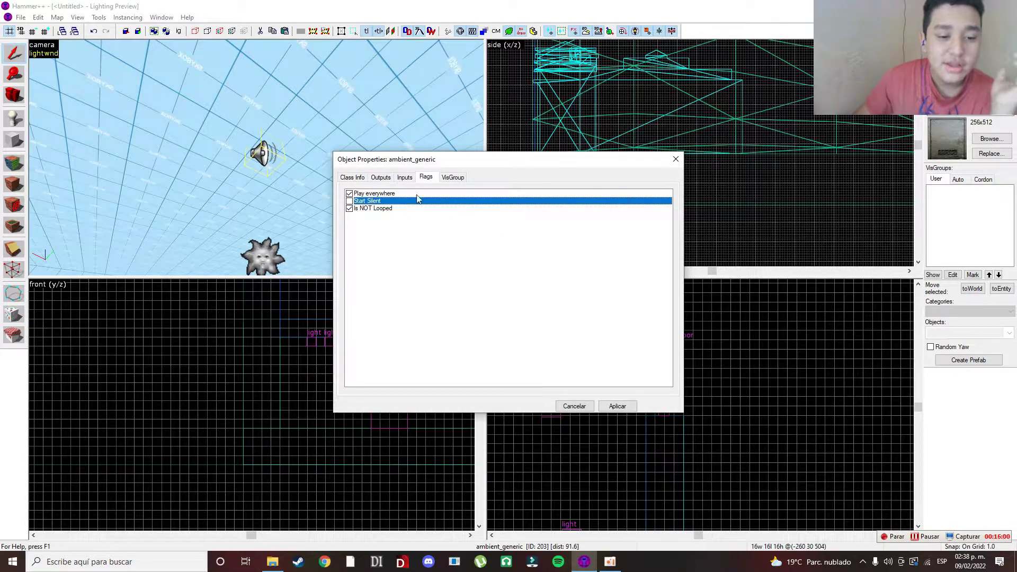
{"action": "left_click", "coordinate": [350, 208]}
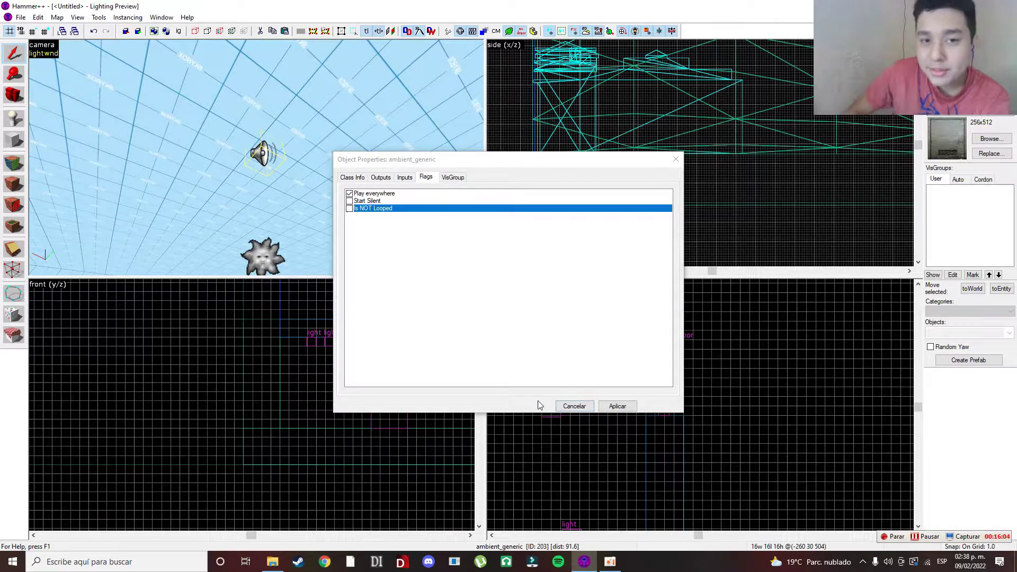
{"action": "left_click", "coordinate": [617, 410]}
{"action": "left_click", "coordinate": [676, 159]}
Step: Select the ambient_generic in the sky and examine its audible radius around the room in the front view
{"action": "key", "text": "z"}
{"action": "key", "text": "s"}
{"action": "key", "text": "z"}
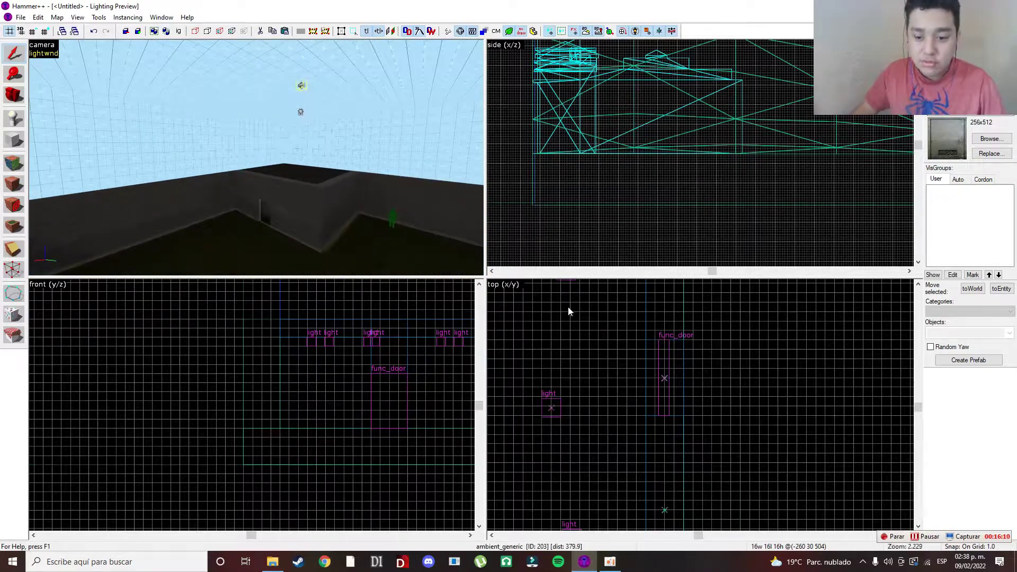
{"action": "left_click", "coordinate": [302, 87]}
{"action": "scroll", "coordinate": [323, 345], "scroll_direction": "down", "scroll_amount": 6}
{"action": "scroll", "coordinate": [347, 325], "scroll_direction": "up", "scroll_amount": 3}
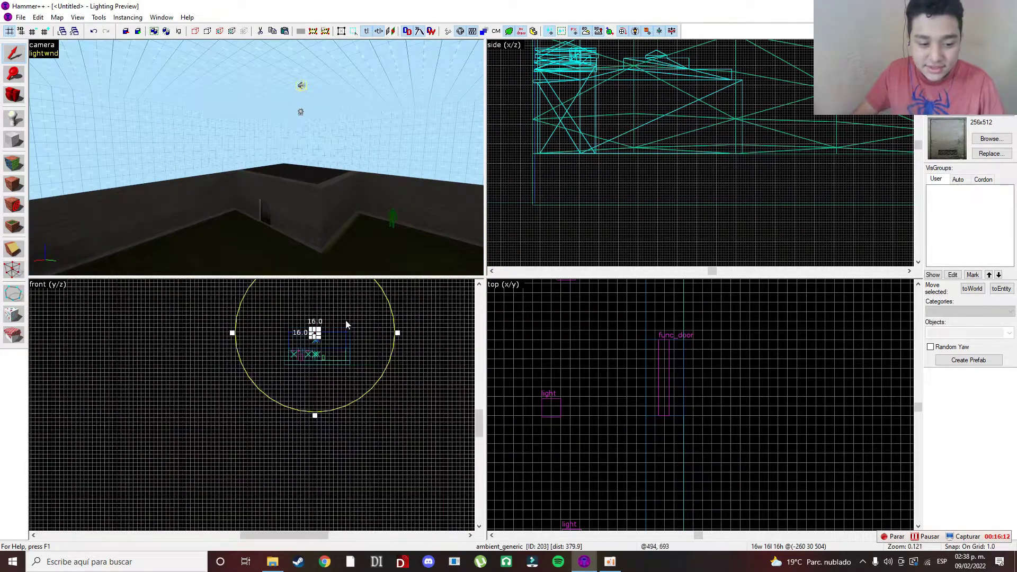
{"action": "left_click_drag", "start_coordinate": [406, 334], "coordinate": [335, 375]}
{"action": "scroll", "coordinate": [308, 337], "scroll_direction": "up", "scroll_amount": 9}
{"action": "left_click", "coordinate": [553, 239]}
{"action": "key", "text": "z"}
{"action": "key", "text": "w"}
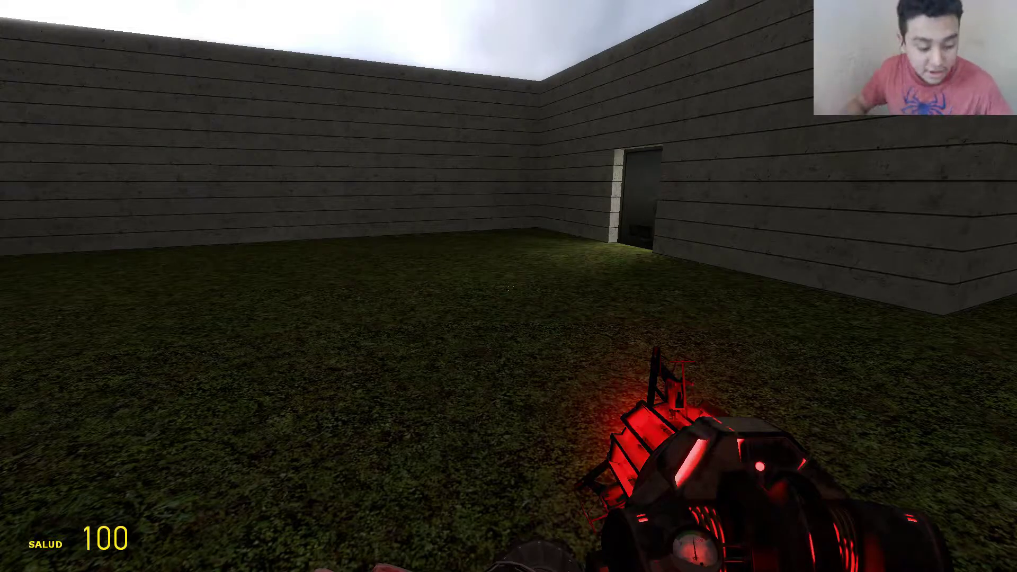
Step: Test the map in Garry's Mod: look over the outdoor room and sky, open the sliding metal door and enter the house
{"action": "key", "text": "a"}
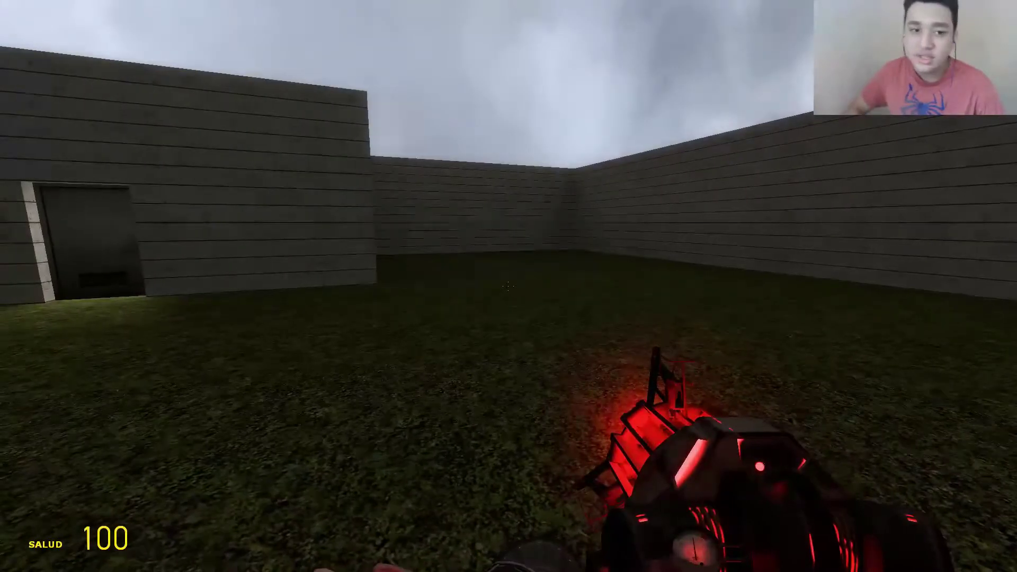
{"action": "key", "text": "w"}
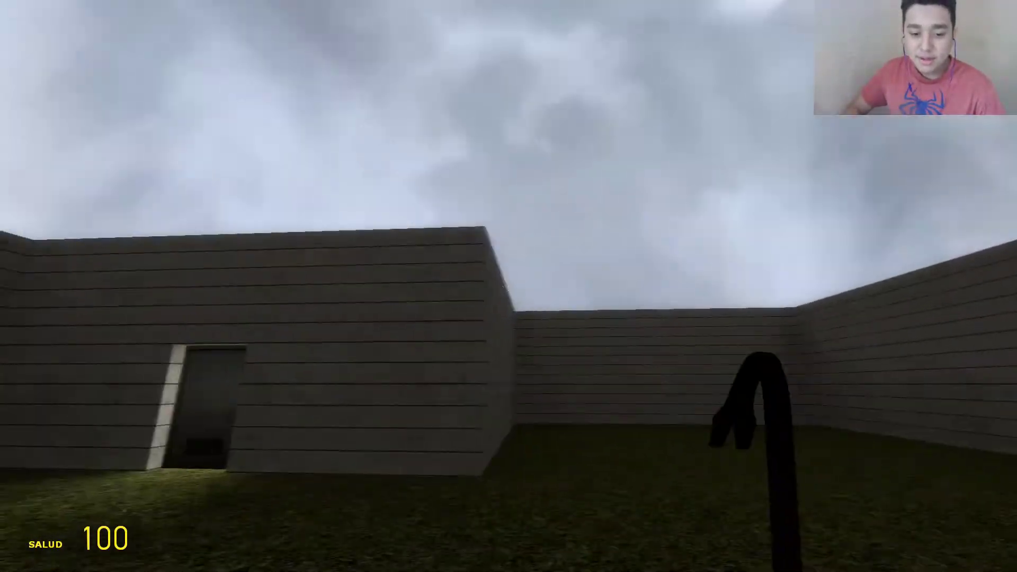
{"action": "key", "text": "w"}
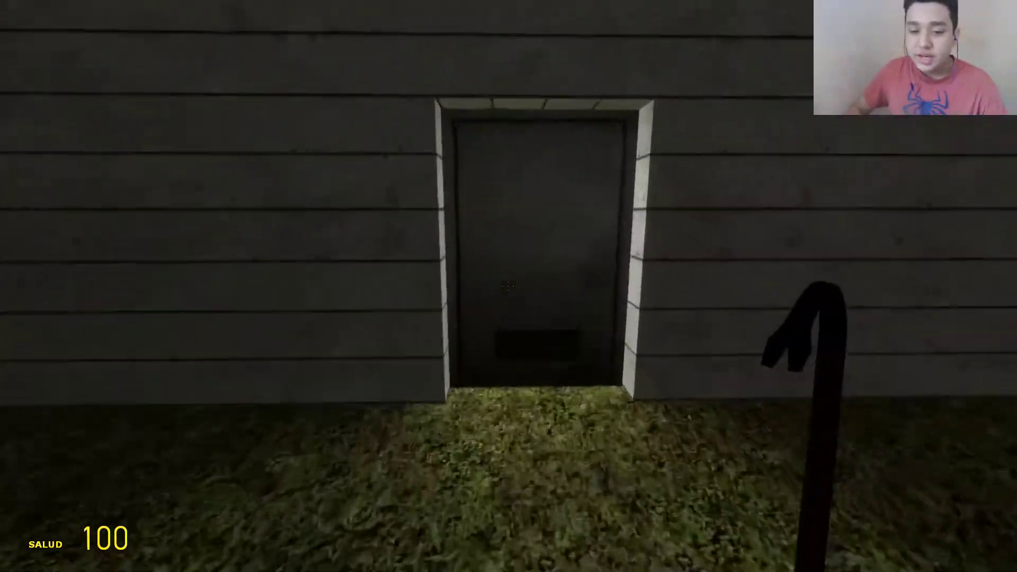
{"action": "key", "text": "e"}
{"action": "key", "text": "w"}
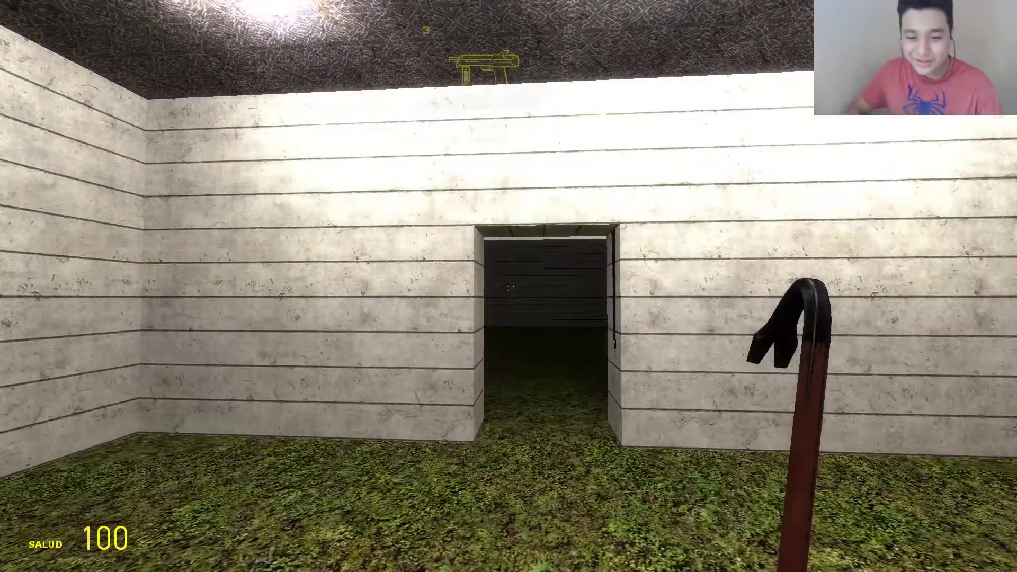
Step: Equip the submachine gun inside the house and test the sliding door again by walking out through it
{"action": "left_click", "coordinate": [508, 286]}
{"action": "key", "text": "w"}
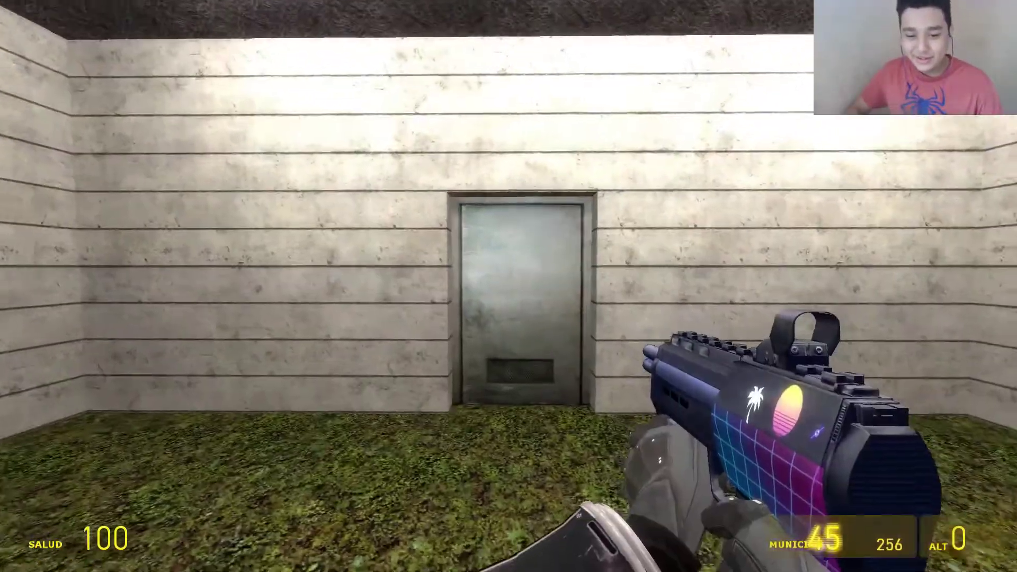
{"action": "key", "text": "e"}
{"action": "key", "text": "w"}
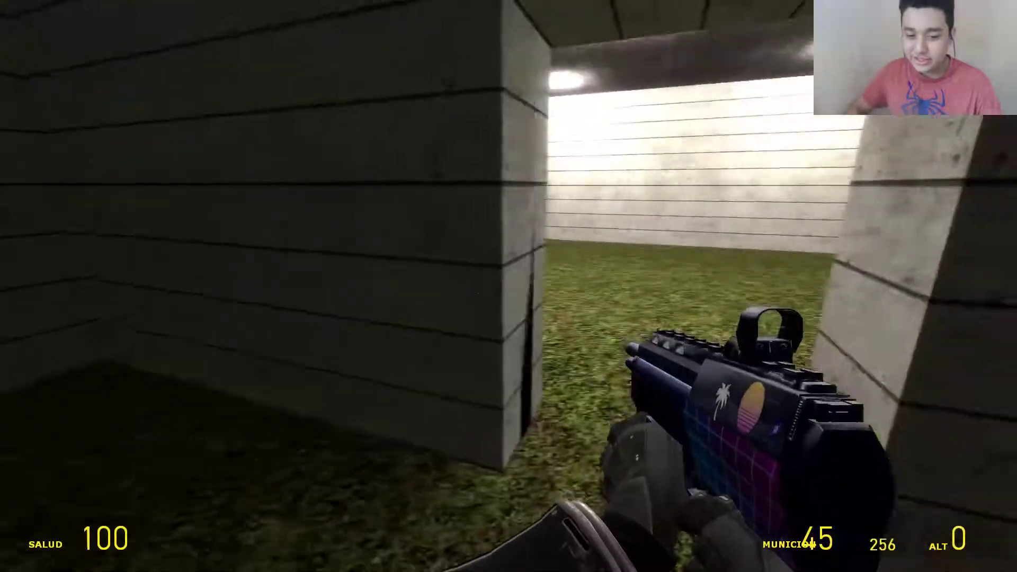
{"action": "key", "text": "s"}
Step: Spawn the AN-94 from the ArcCW - Black Ops II weapon category
{"action": "key", "text": "q"}
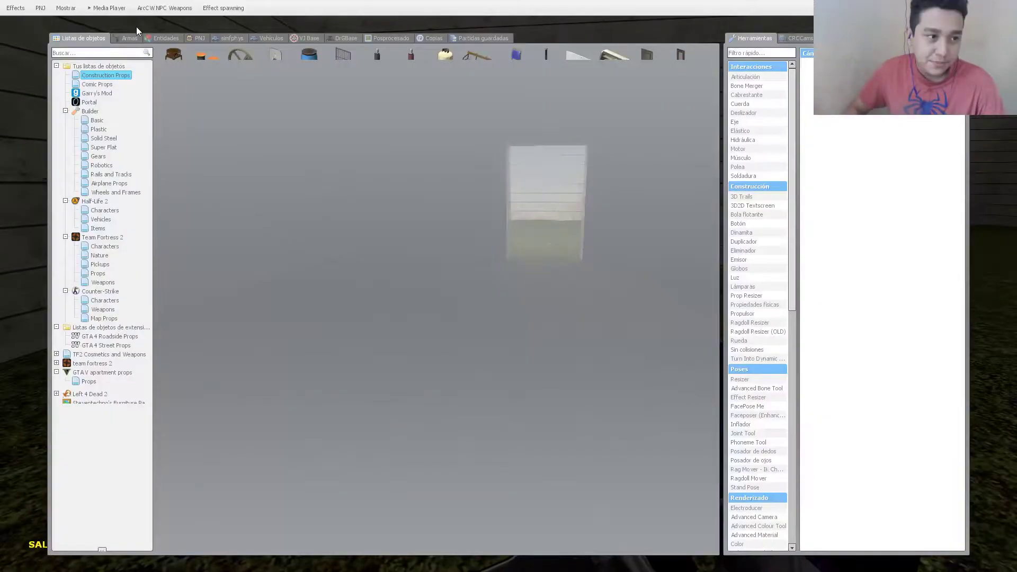
{"action": "left_click", "coordinate": [129, 38]}
{"action": "left_click", "coordinate": [100, 102]}
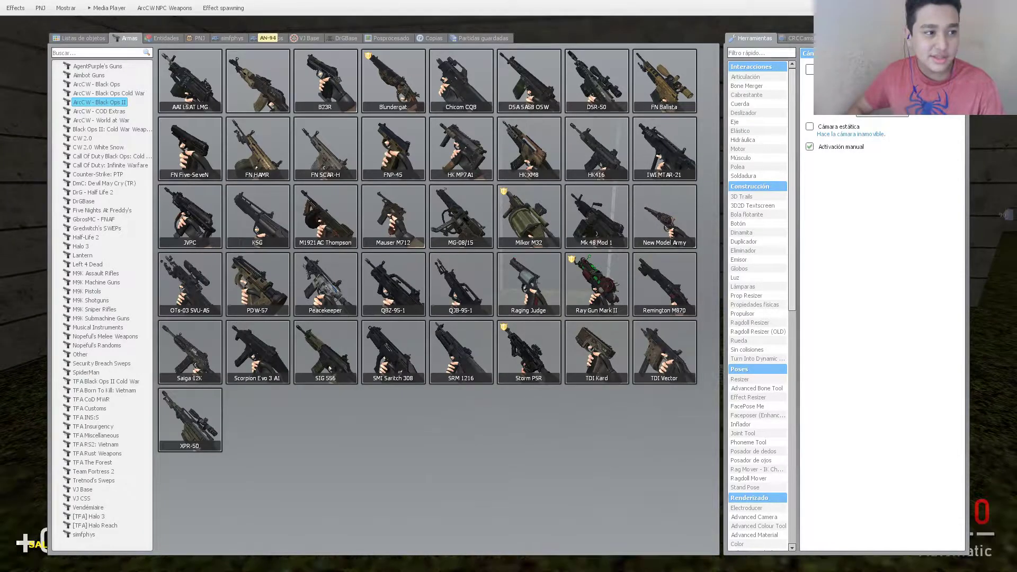
{"action": "key", "text": "q"}
Step: Open the door, enter the house, and try firing and reloading the AN-94 inside while facing the doorway
{"action": "key", "text": "w"}
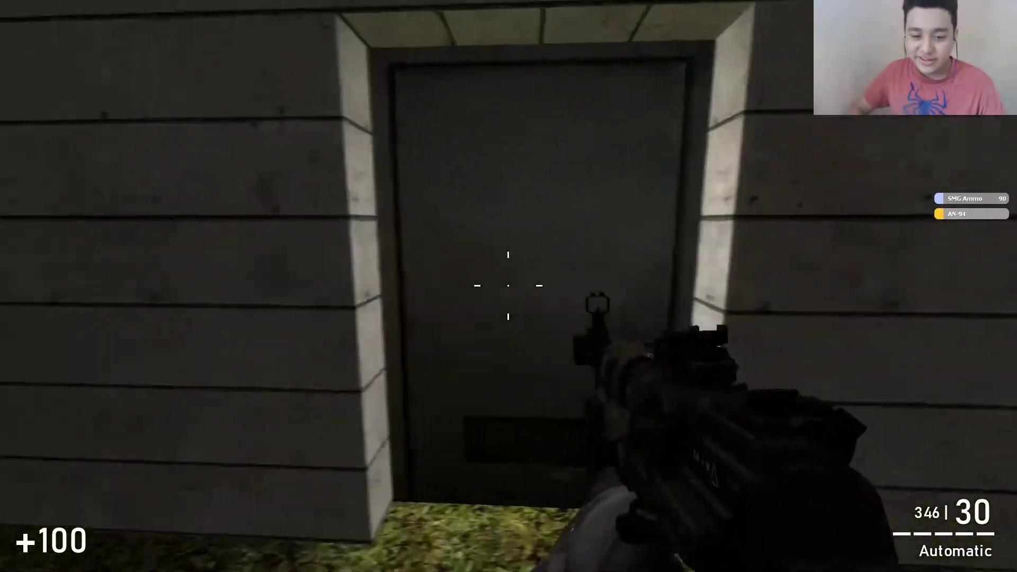
{"action": "key", "text": "w"}
{"action": "key", "text": "e"}
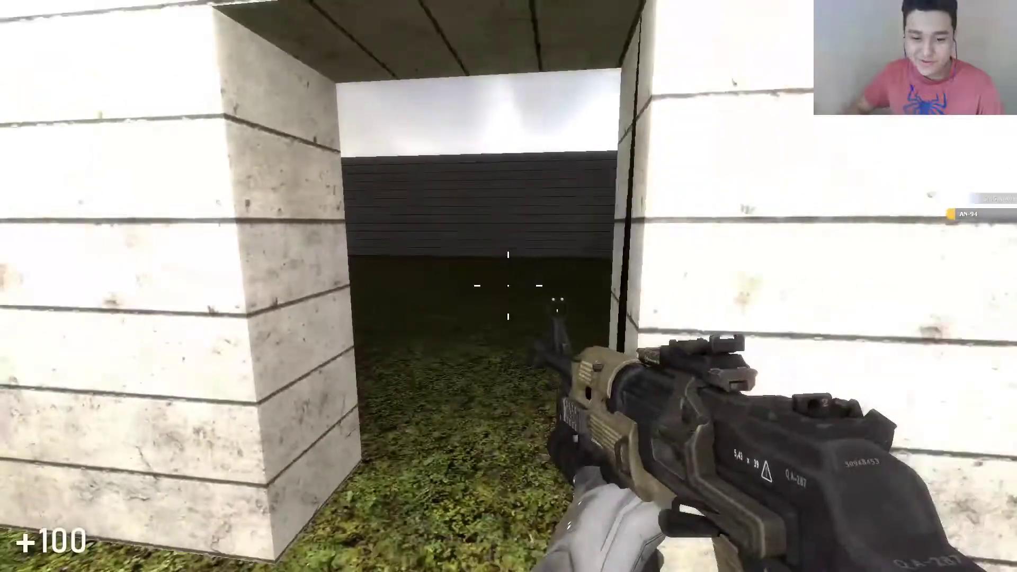
{"action": "key", "text": "s"}
{"action": "right_click", "coordinate": [508, 285]}
{"action": "left_click", "coordinate": [508, 285]}
{"action": "key", "text": "r"}
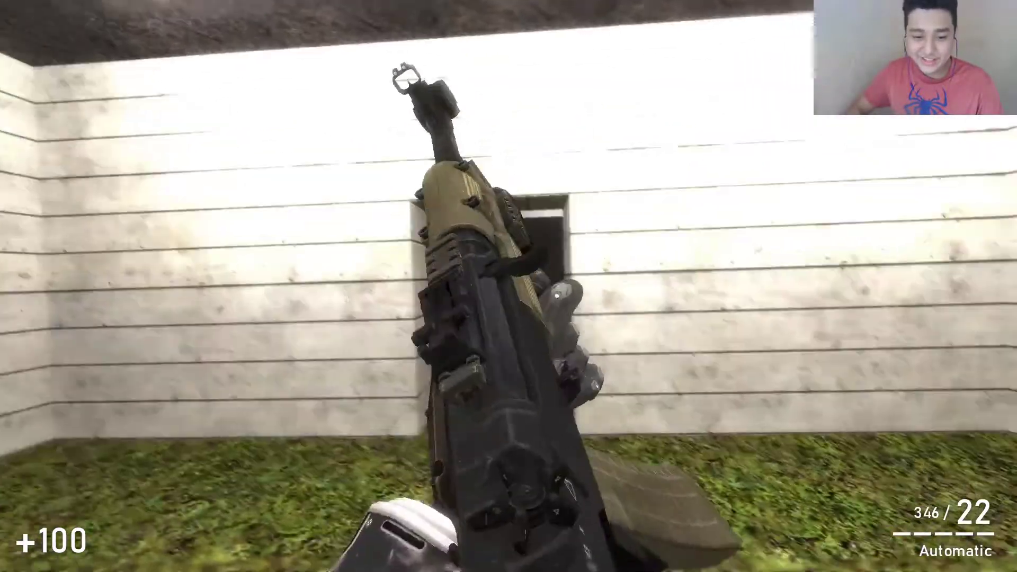
{"action": "key", "text": "a"}
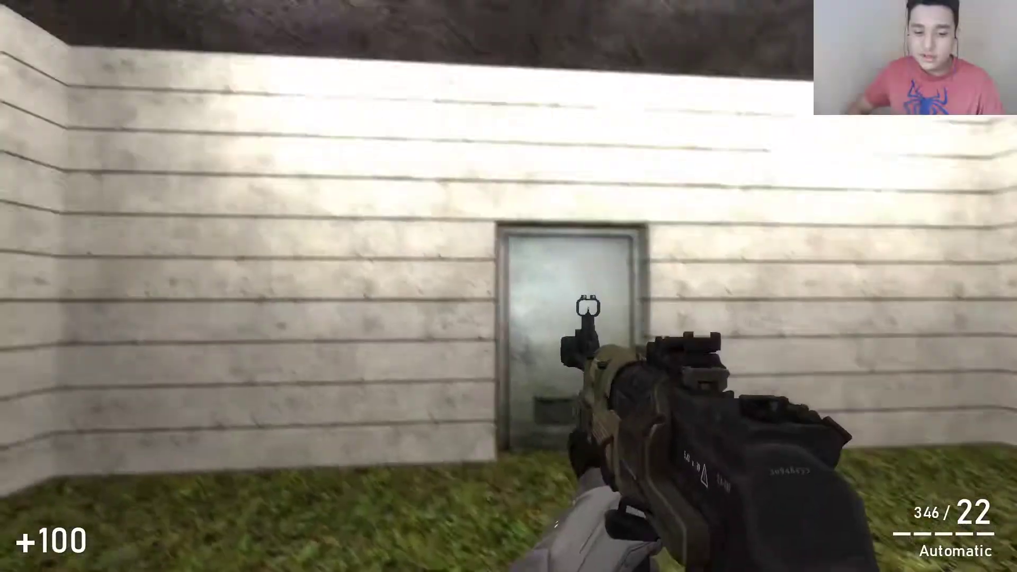
Step: Equip the crowbar, leave the house through the sliding door and view the lit doorway from the grass outside
{"action": "key", "text": "1"}
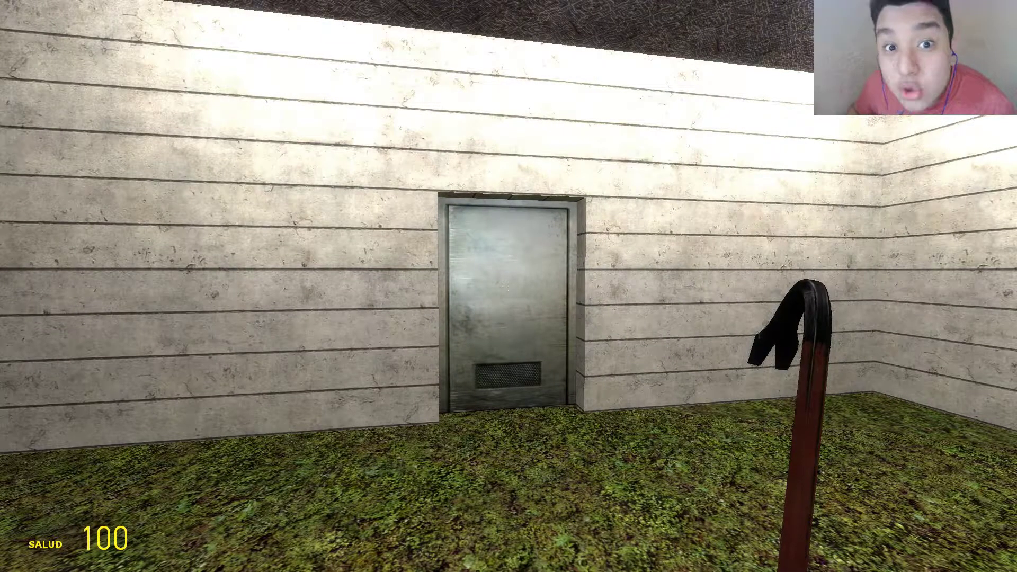
{"action": "key", "text": "w"}
{"action": "key", "text": "e"}
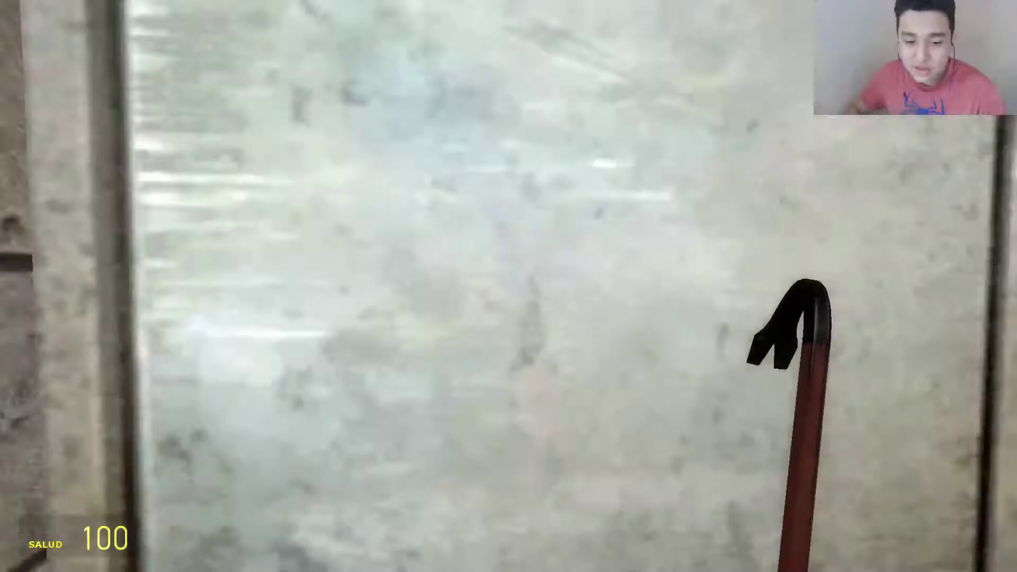
{"action": "key", "text": "w"}
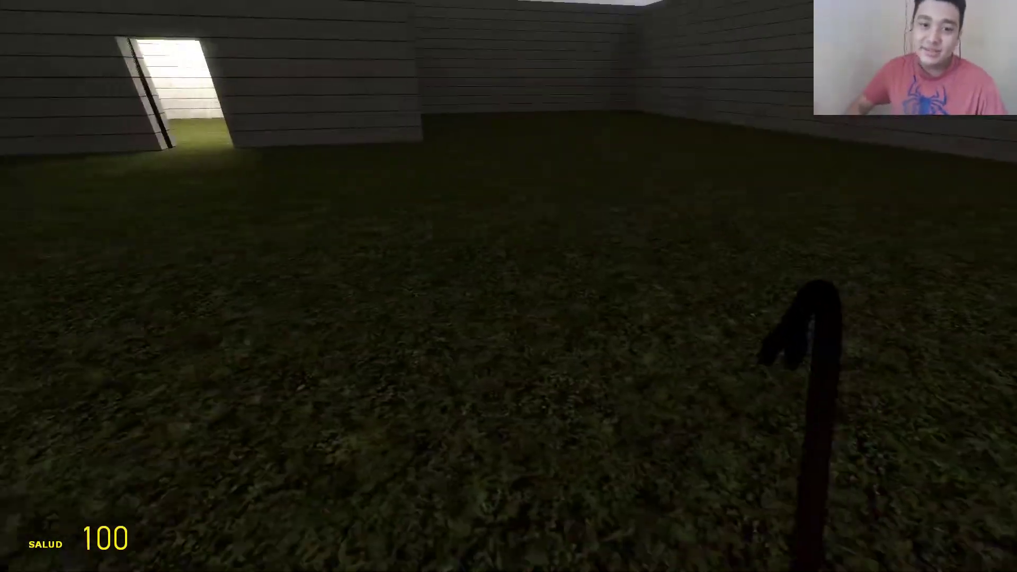
{"action": "key", "text": "d"}
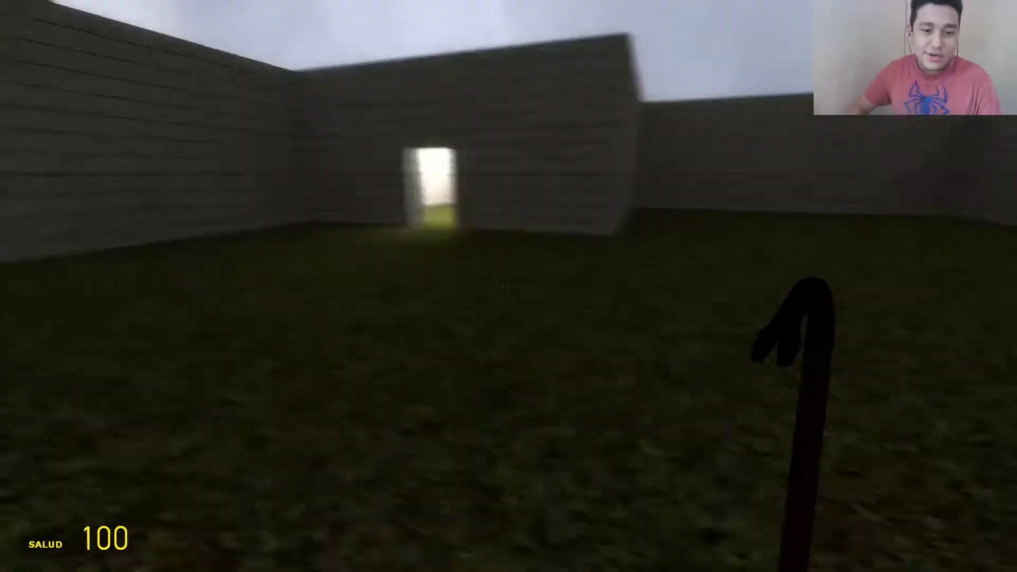